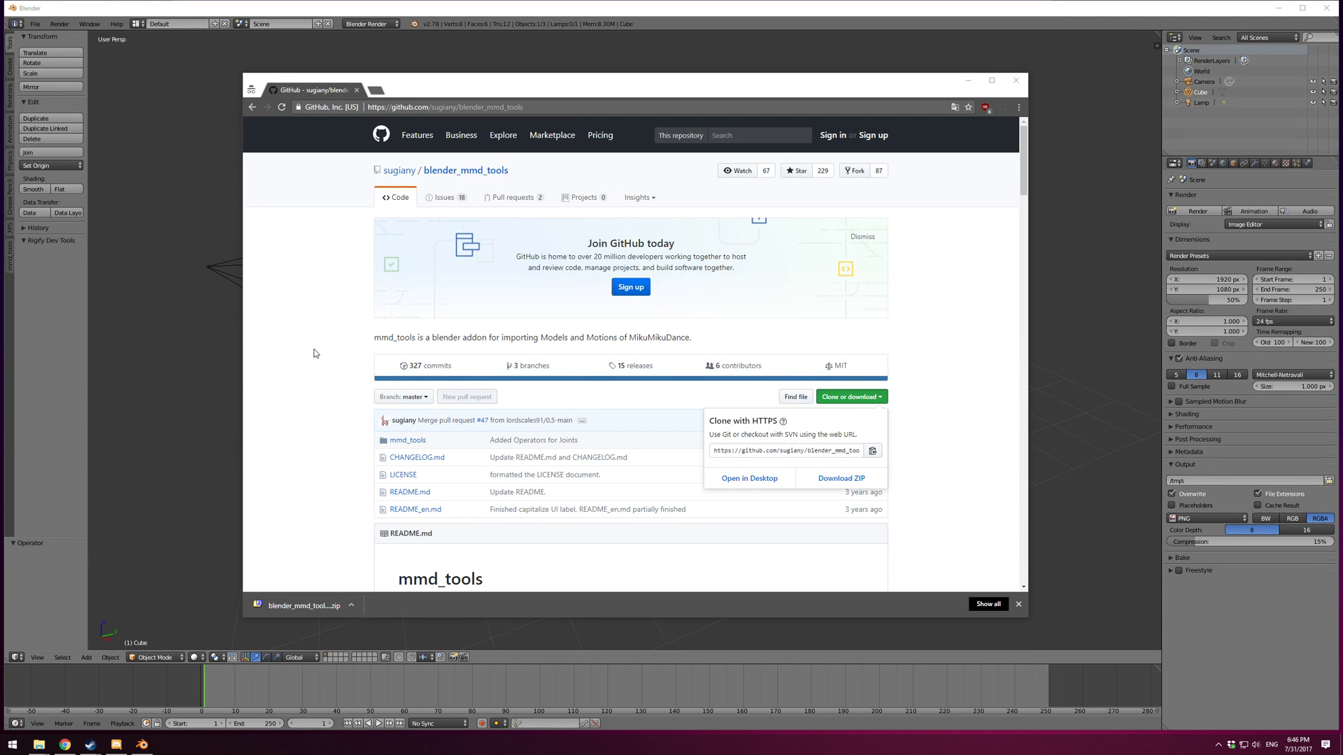
# Close the Clone or download dropdown on the blender_mmd_tools GitHub page and scroll through the page.
pyautogui.click(307, 350)
pyautogui.scroll(-1, 308, 351)
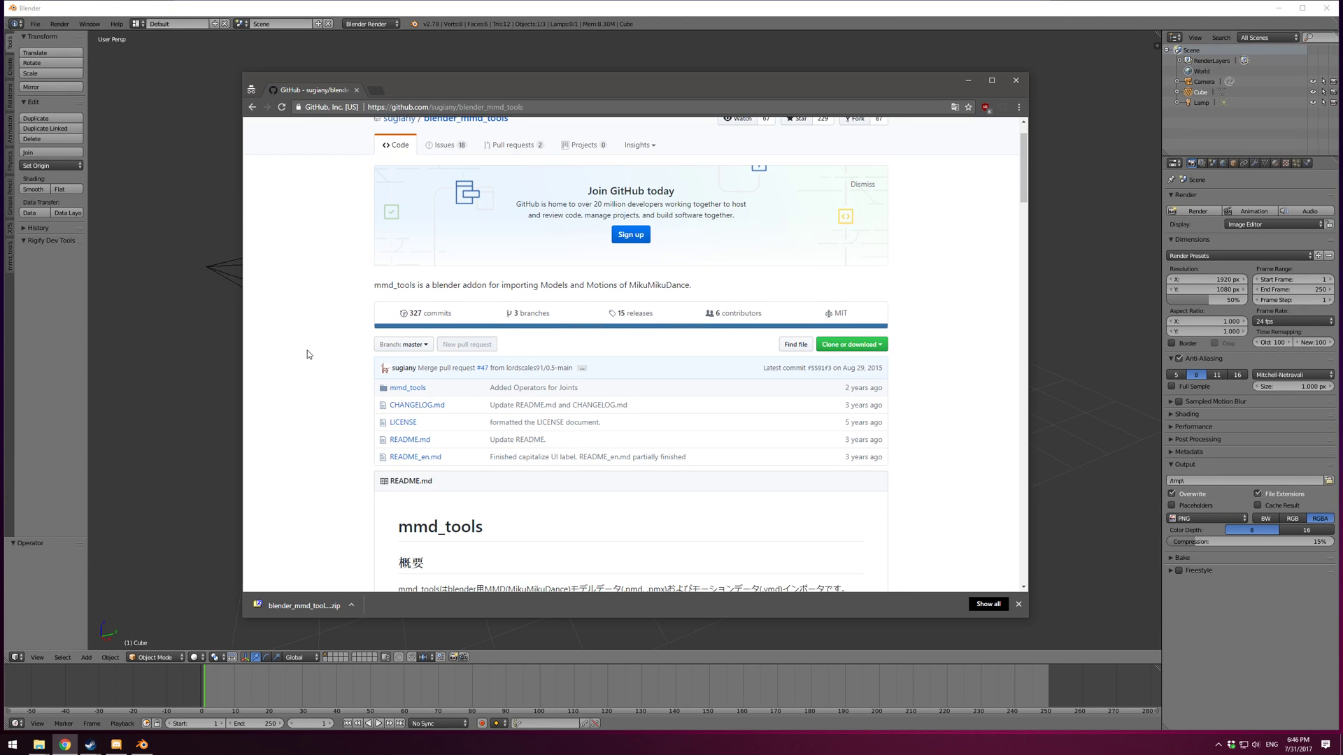
pyautogui.scroll(1, 308, 355)
pyautogui.scroll(-1, 307, 354)
pyautogui.scroll(1, 339, 333)
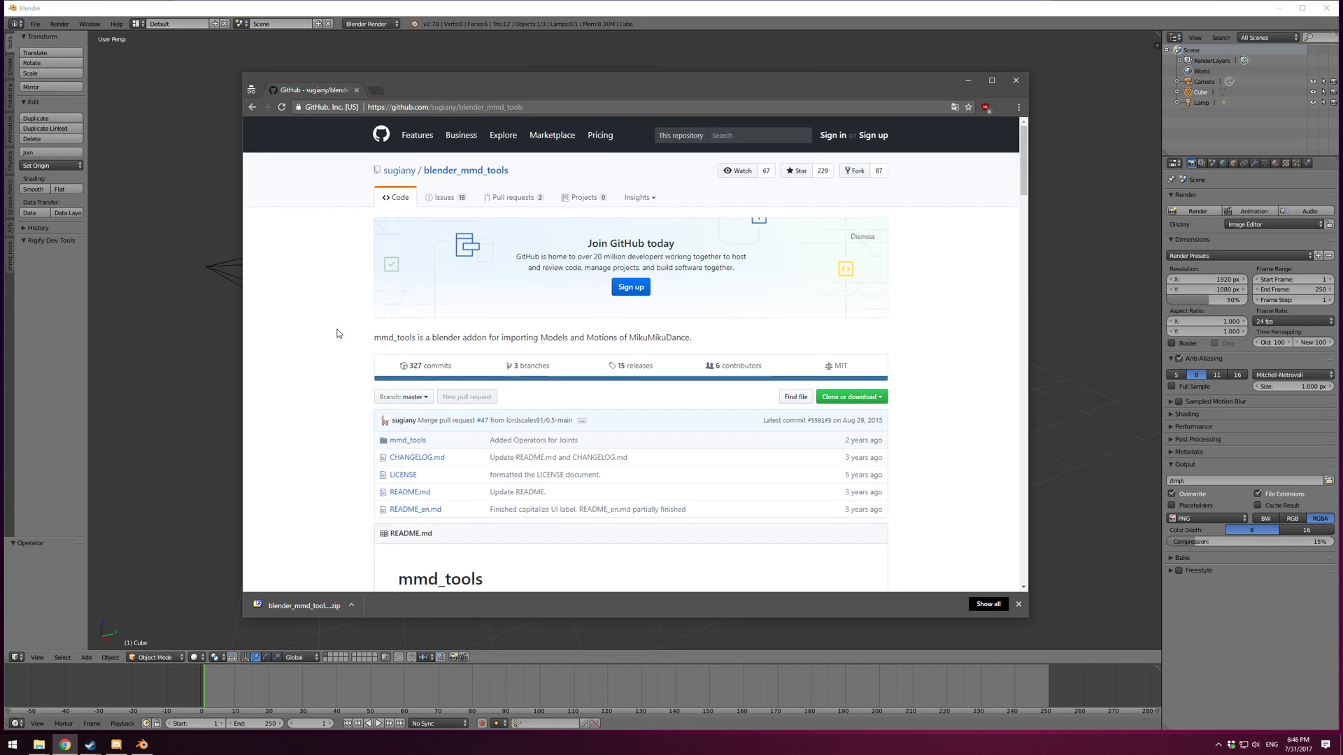
# Switch to Blender, orbit around the default cube scene, then bring the GitHub page back.
pyautogui.click(465, 18)
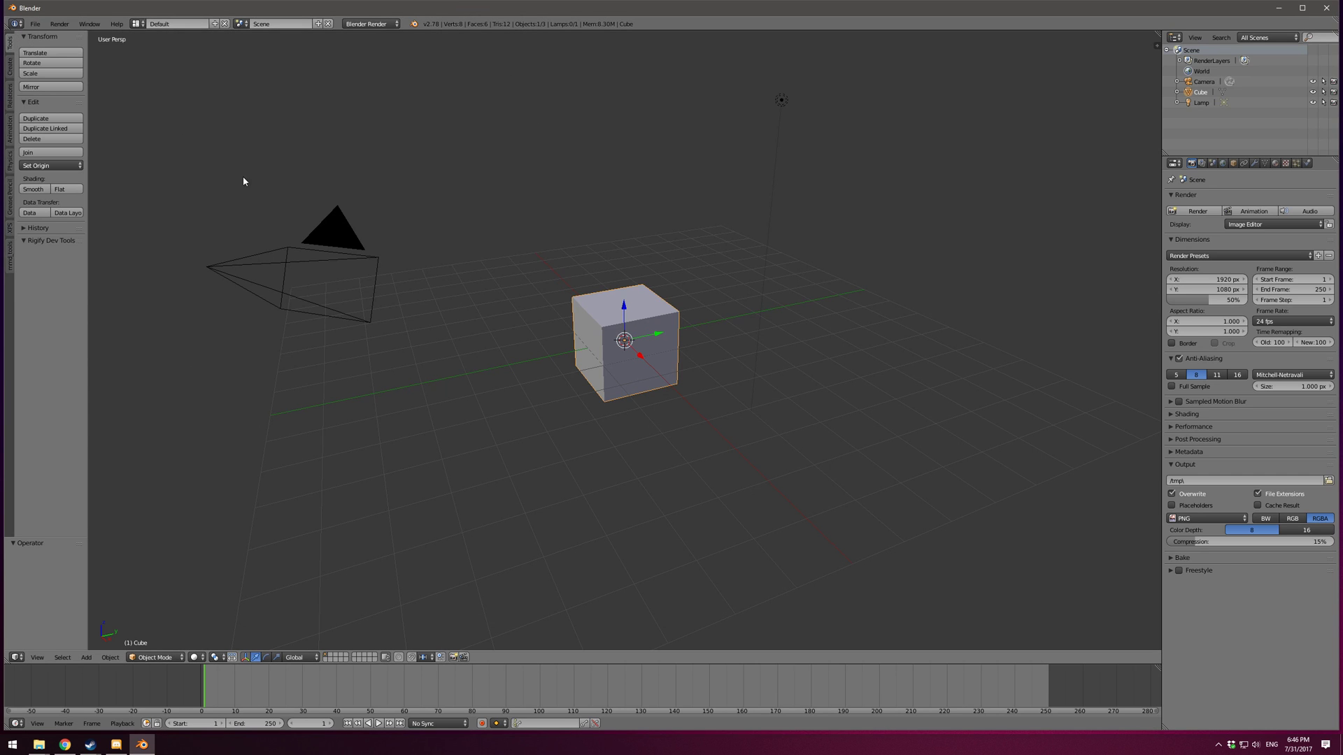
pyautogui.moveTo(412, 323); pyautogui.dragTo(408, 325, button='middle')
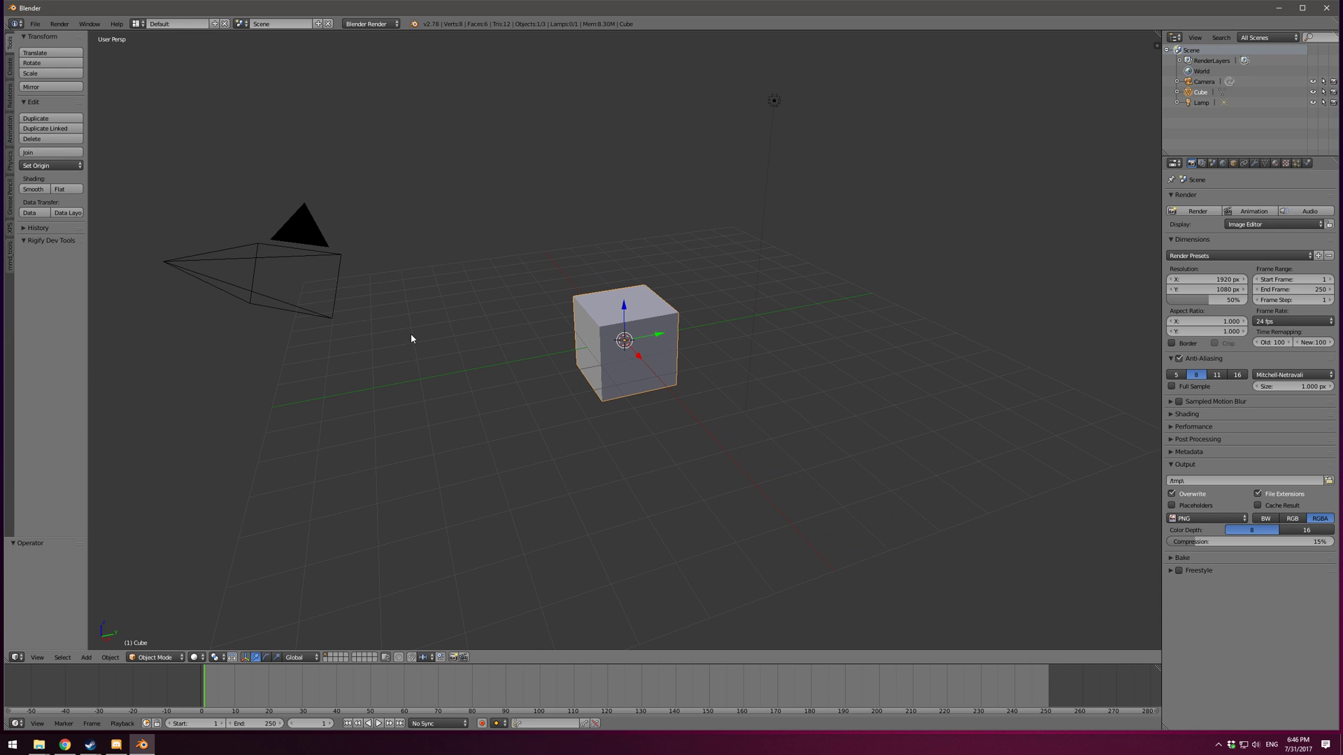
pyautogui.moveTo(429, 370); pyautogui.dragTo(457, 359, button='middle')
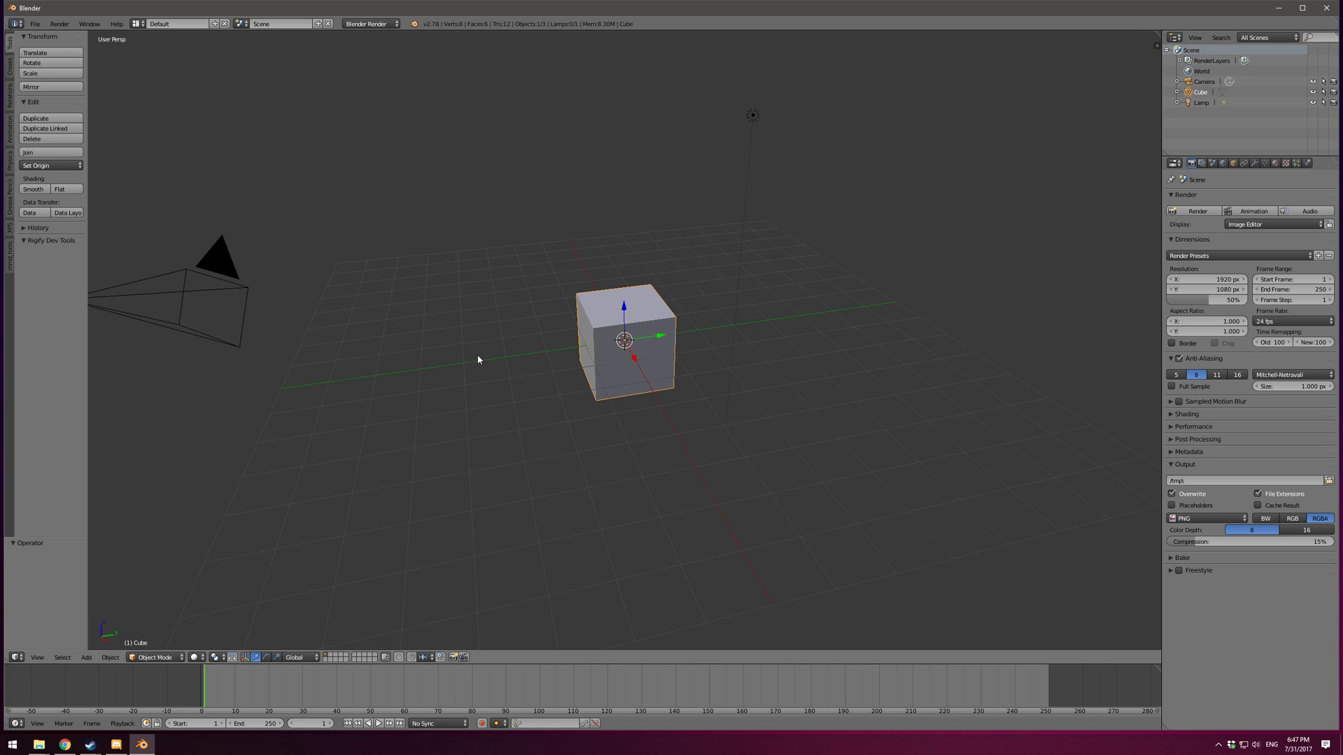
pyautogui.hotkey('alt', 'Tab')
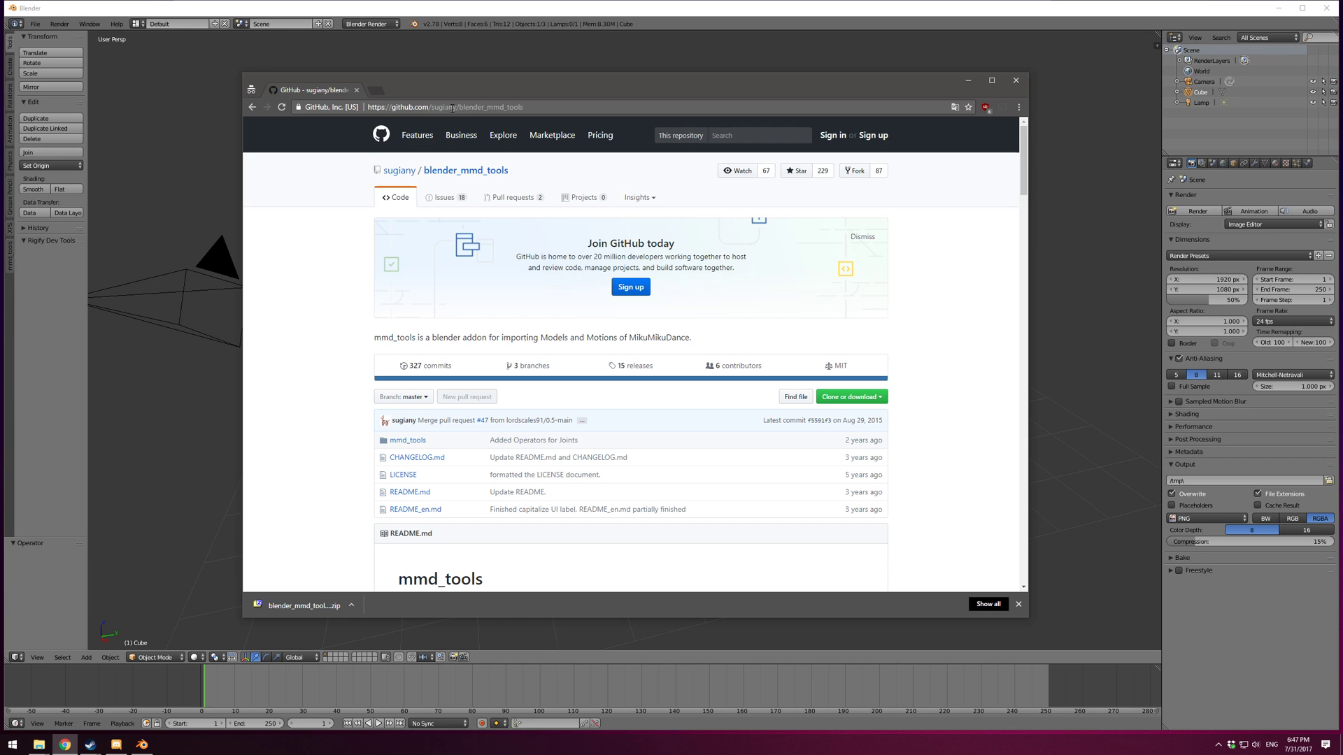
# Check the blender_mmd_tools repository name, README and Clone or download ZIP option, then return to Blender.
pyautogui.moveTo(546, 106); pyautogui.dragTo(487, 107)
pyautogui.click(555, 178)
pyautogui.scroll(-1, 909, 350)
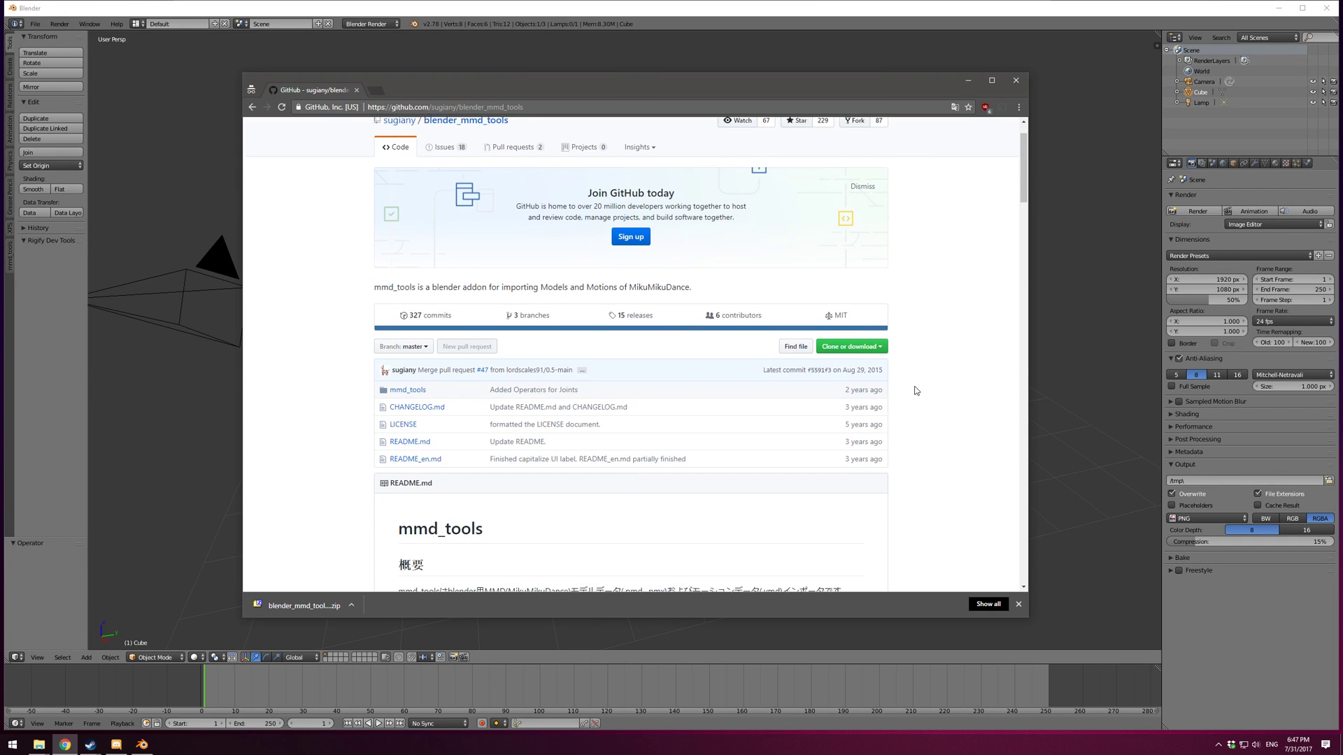
pyautogui.scroll(1, 919, 385)
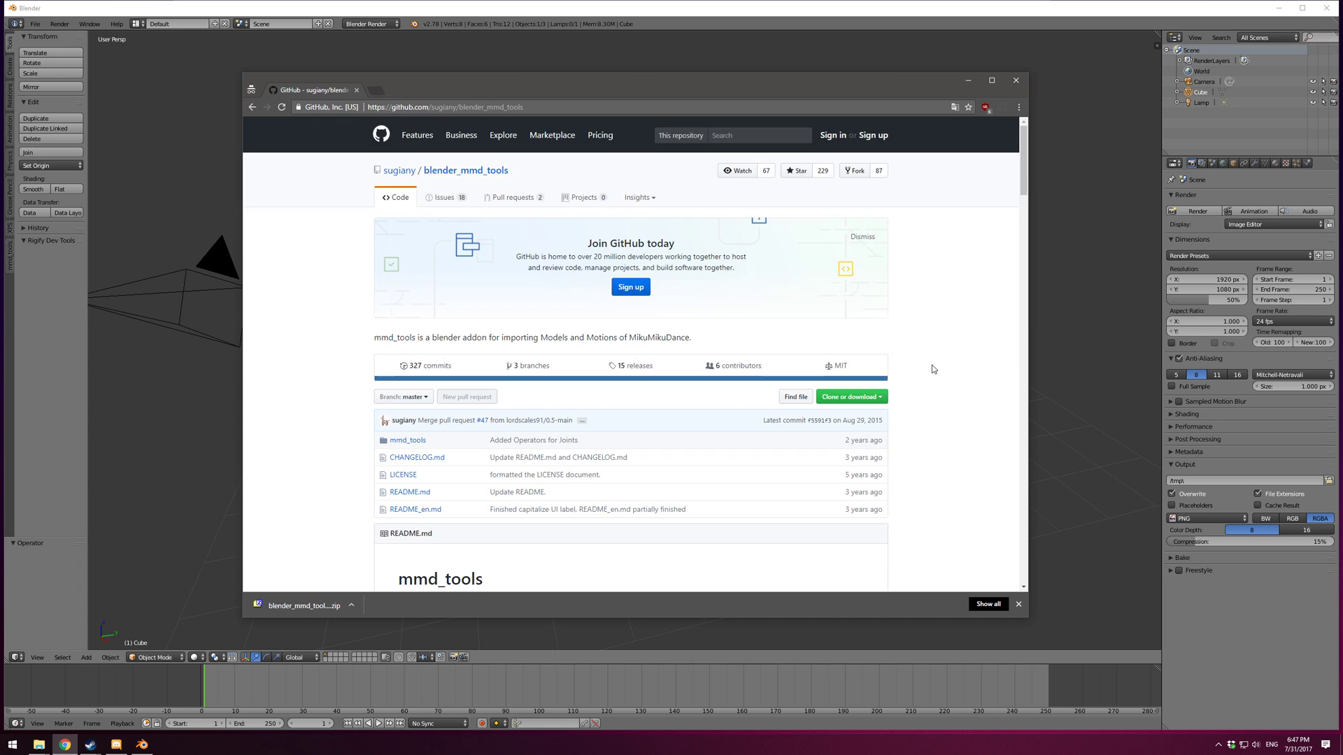
pyautogui.scroll(-4, 931, 367)
pyautogui.scroll(4, 930, 384)
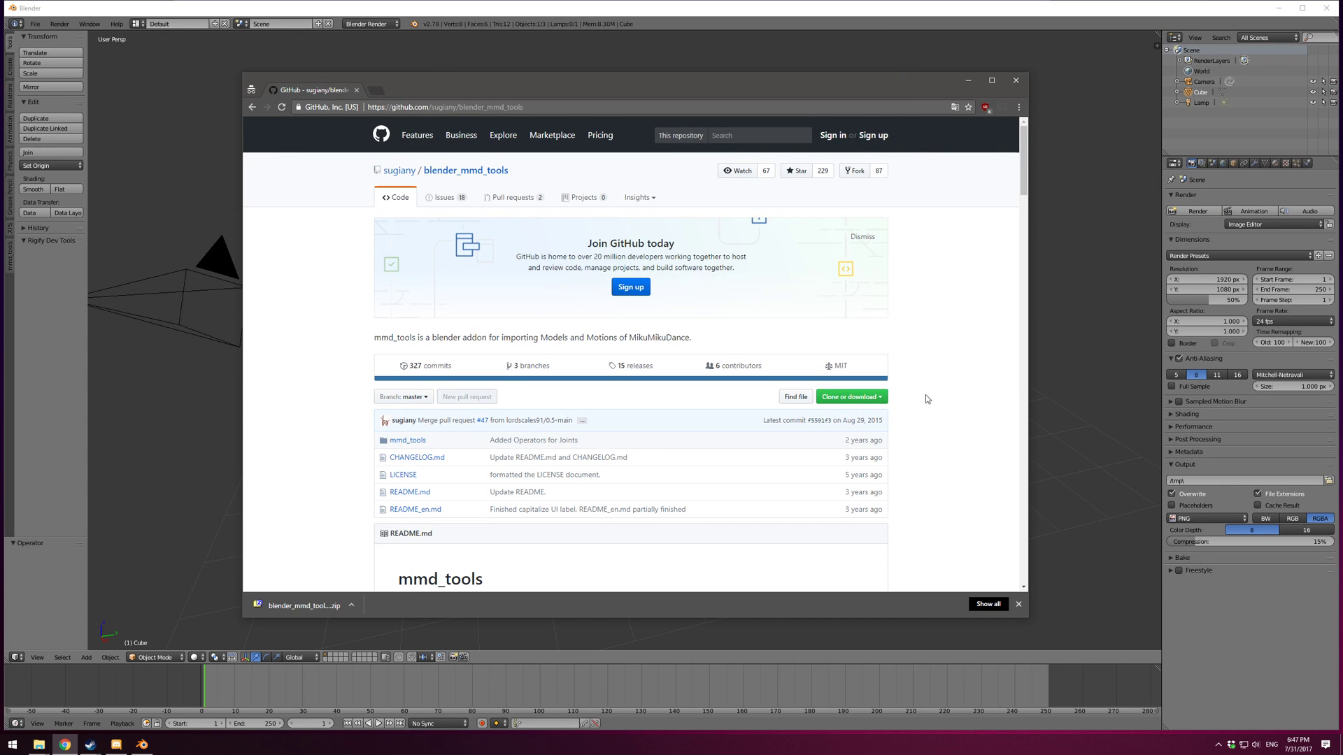
pyautogui.scroll(-2, 925, 400)
pyautogui.scroll(2, 925, 400)
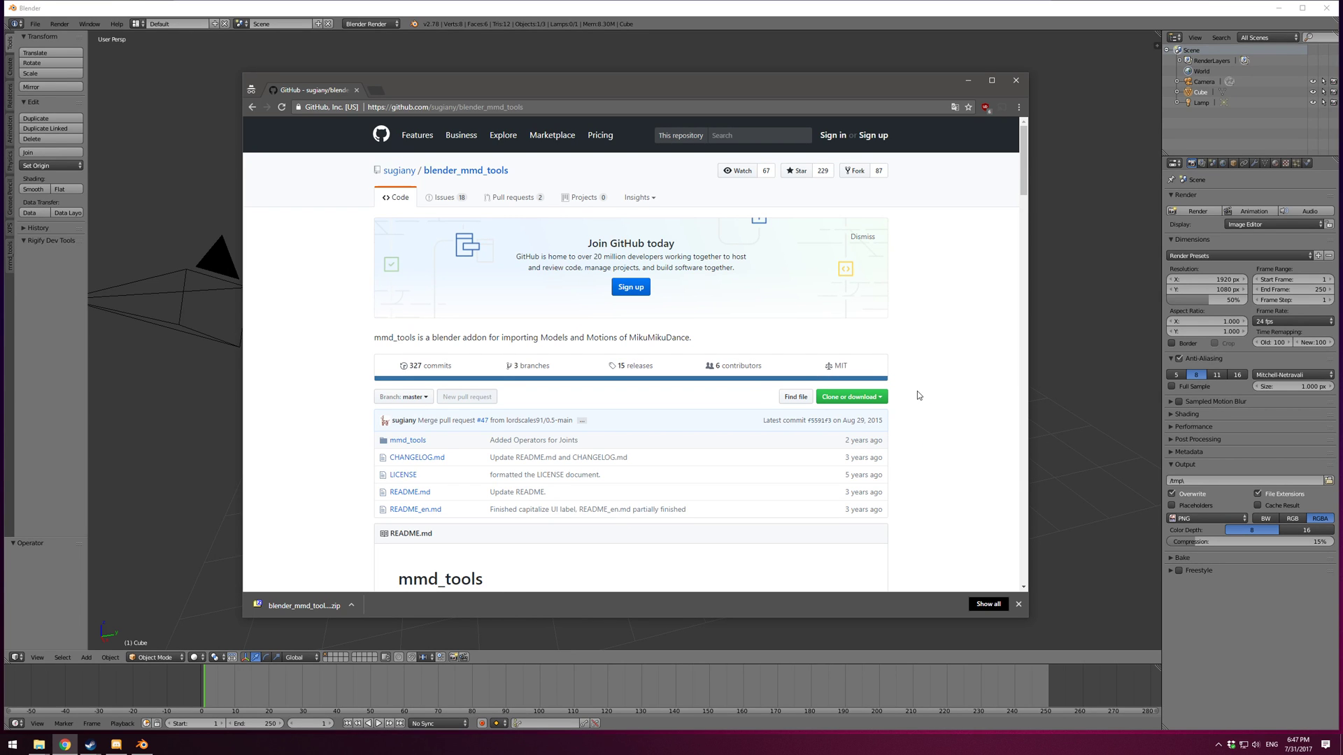
pyautogui.click(880, 397)
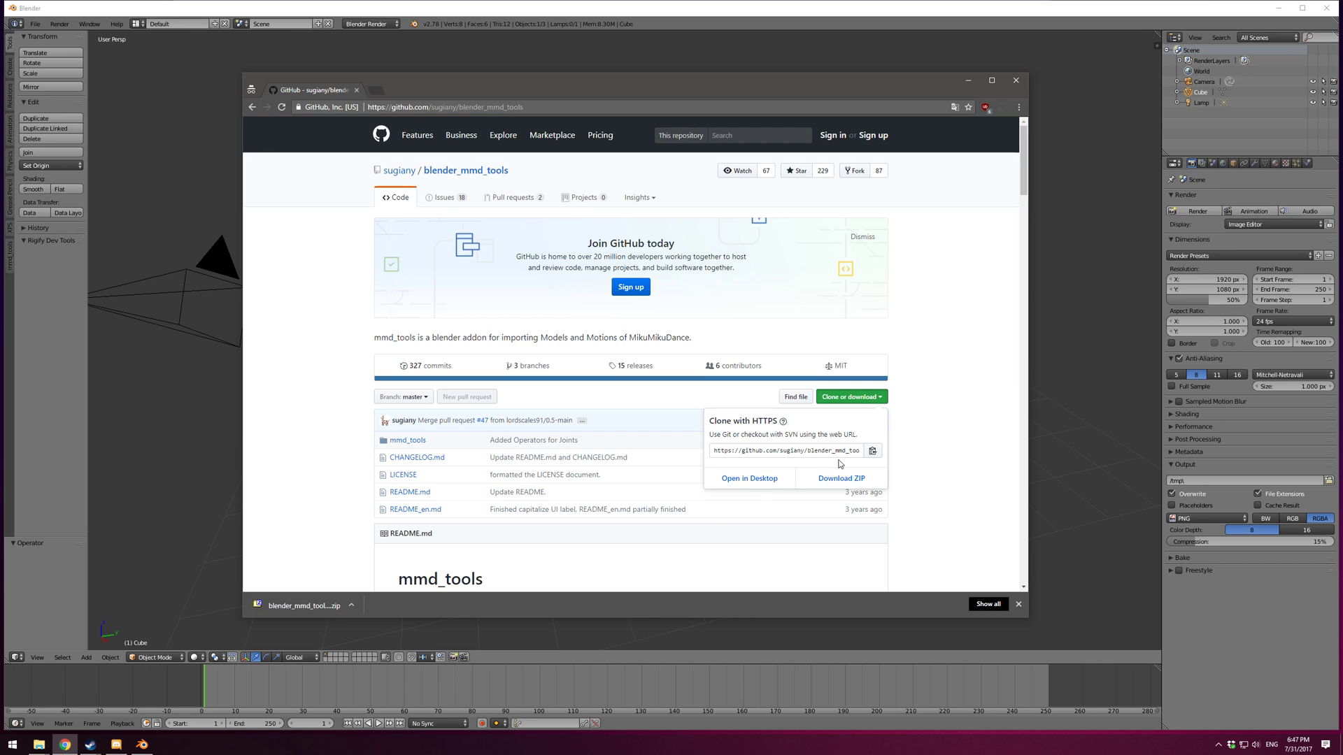
pyautogui.click(1072, 347)
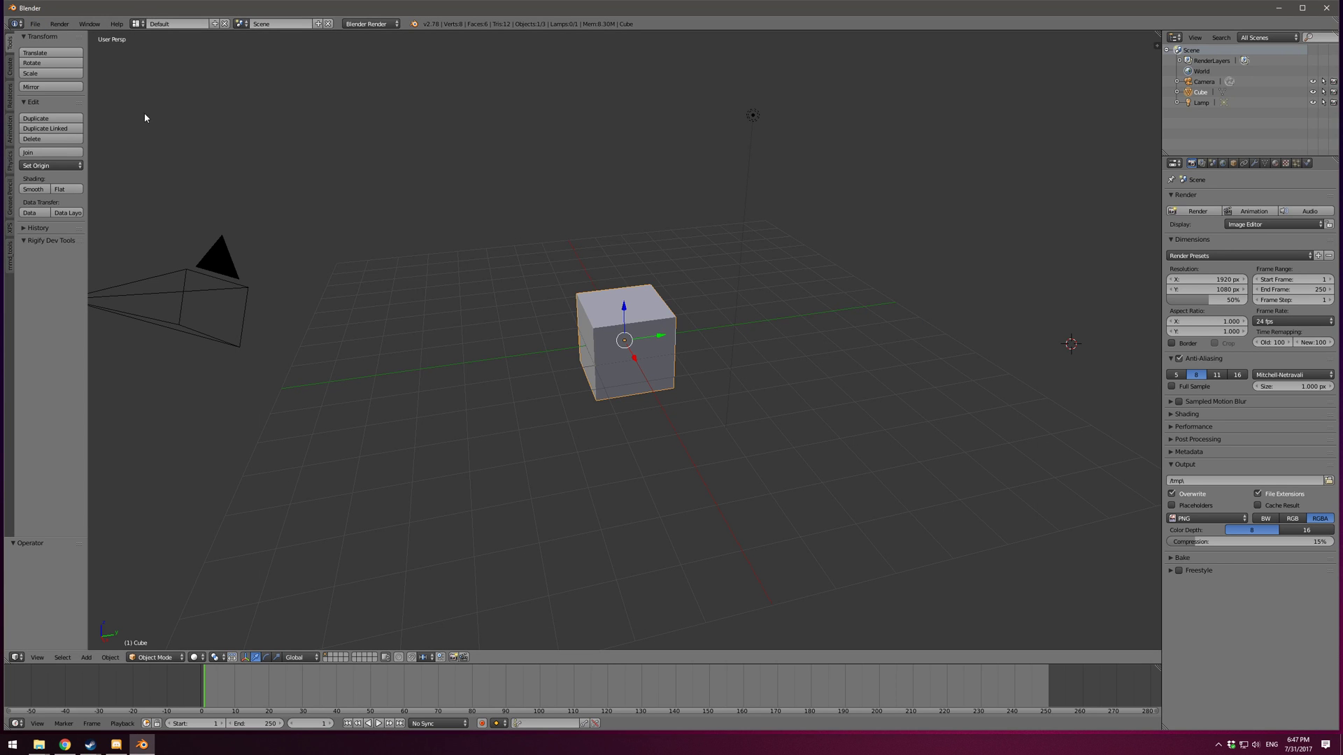
pyautogui.click(231, 133)
pyautogui.click(34, 25)
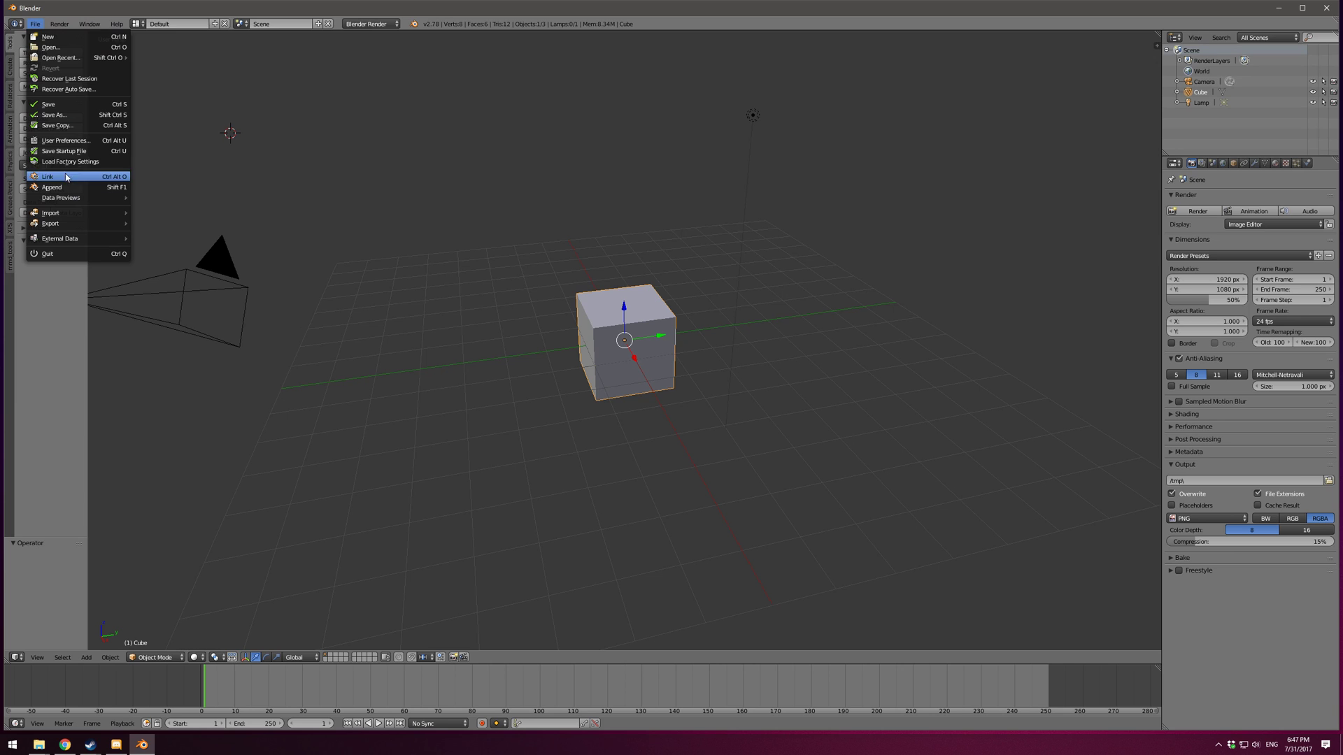
pyautogui.click(72, 142)
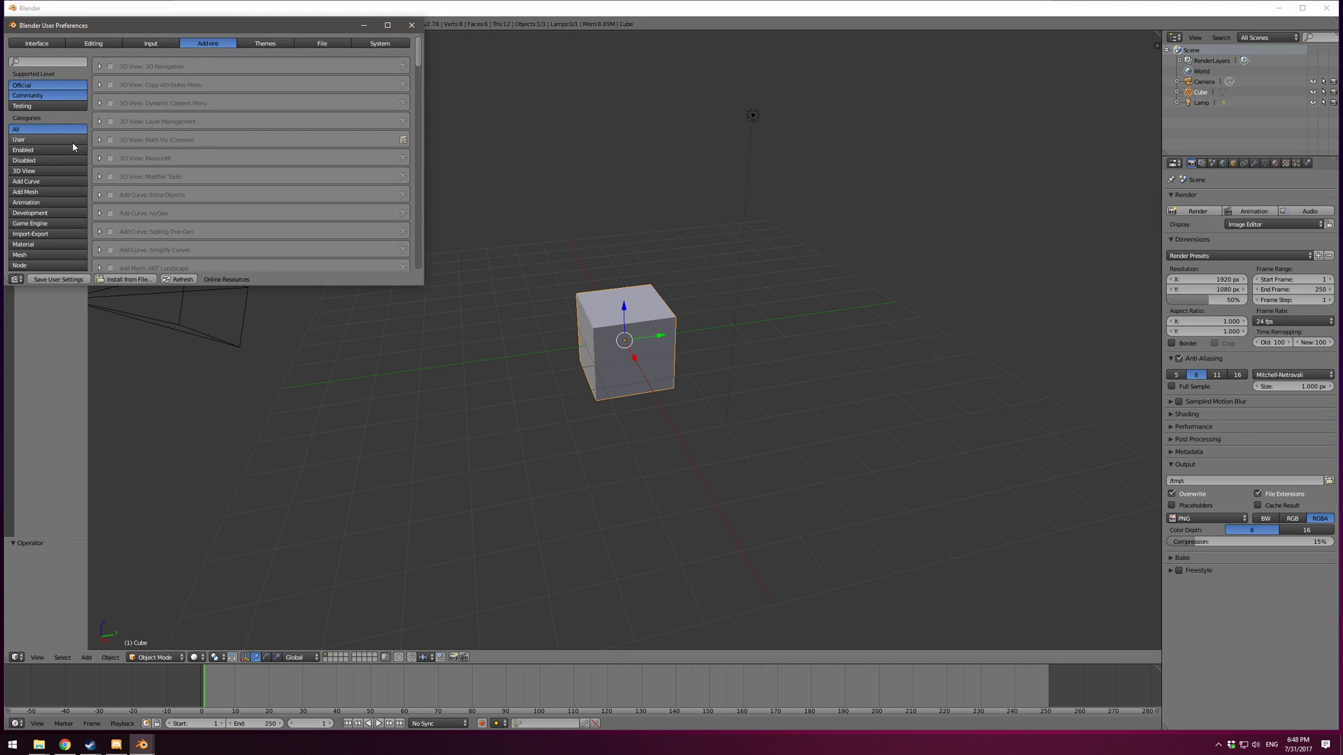
pyautogui.moveTo(147, 26); pyautogui.dragTo(322, 105)
pyautogui.click(376, 124)
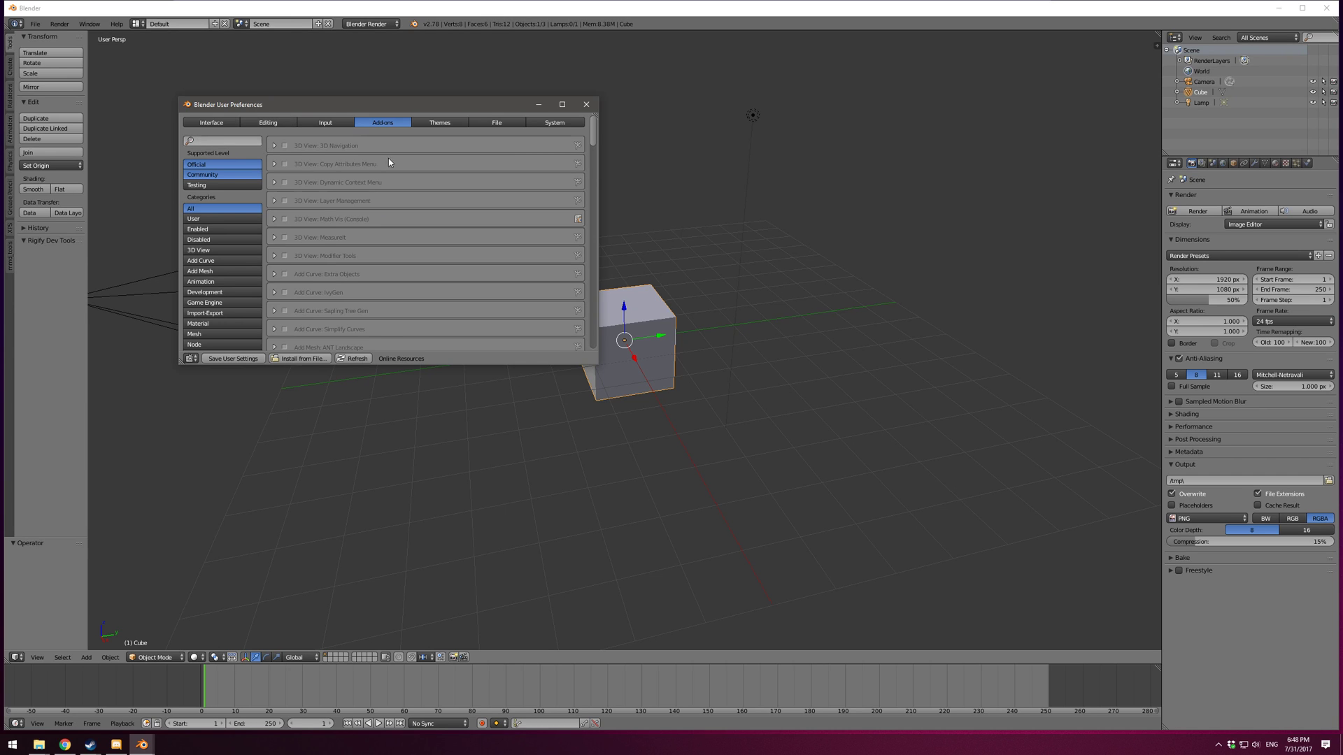
pyautogui.write('mmd')
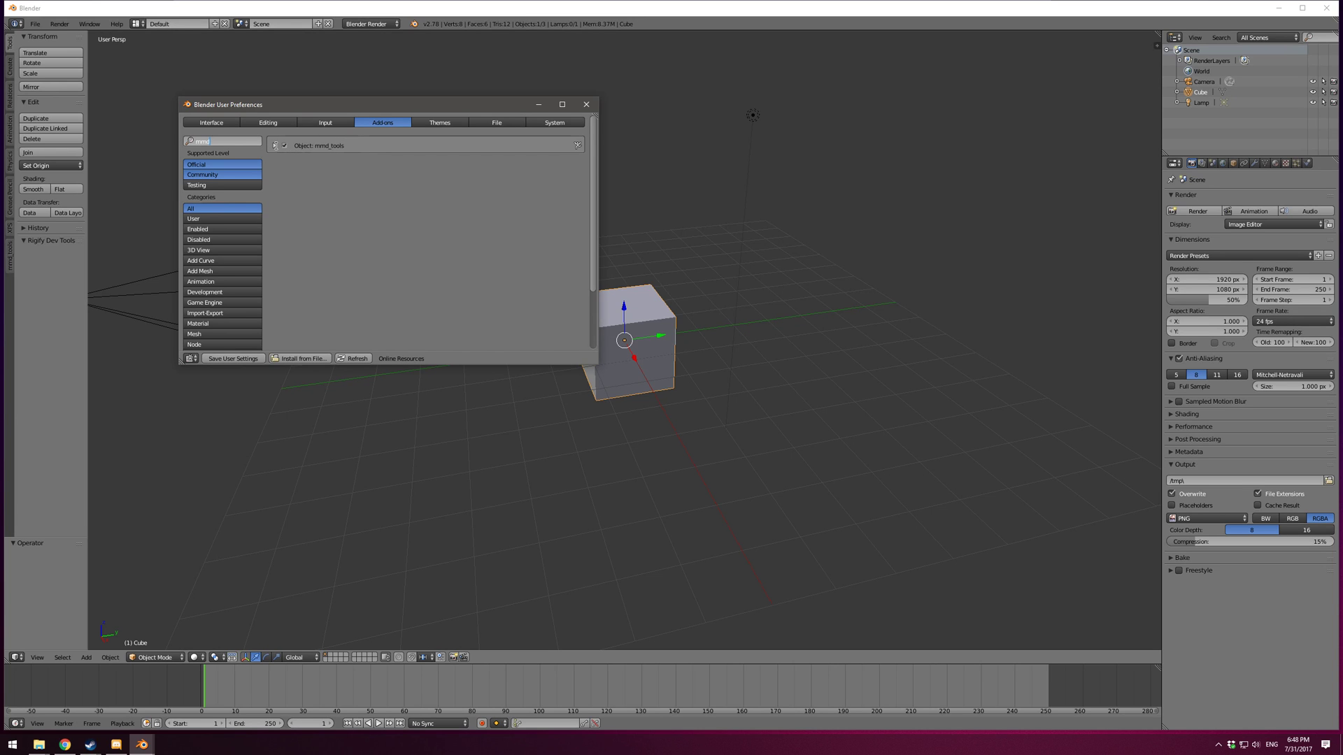
pyautogui.click(283, 147)
pyautogui.click(275, 145)
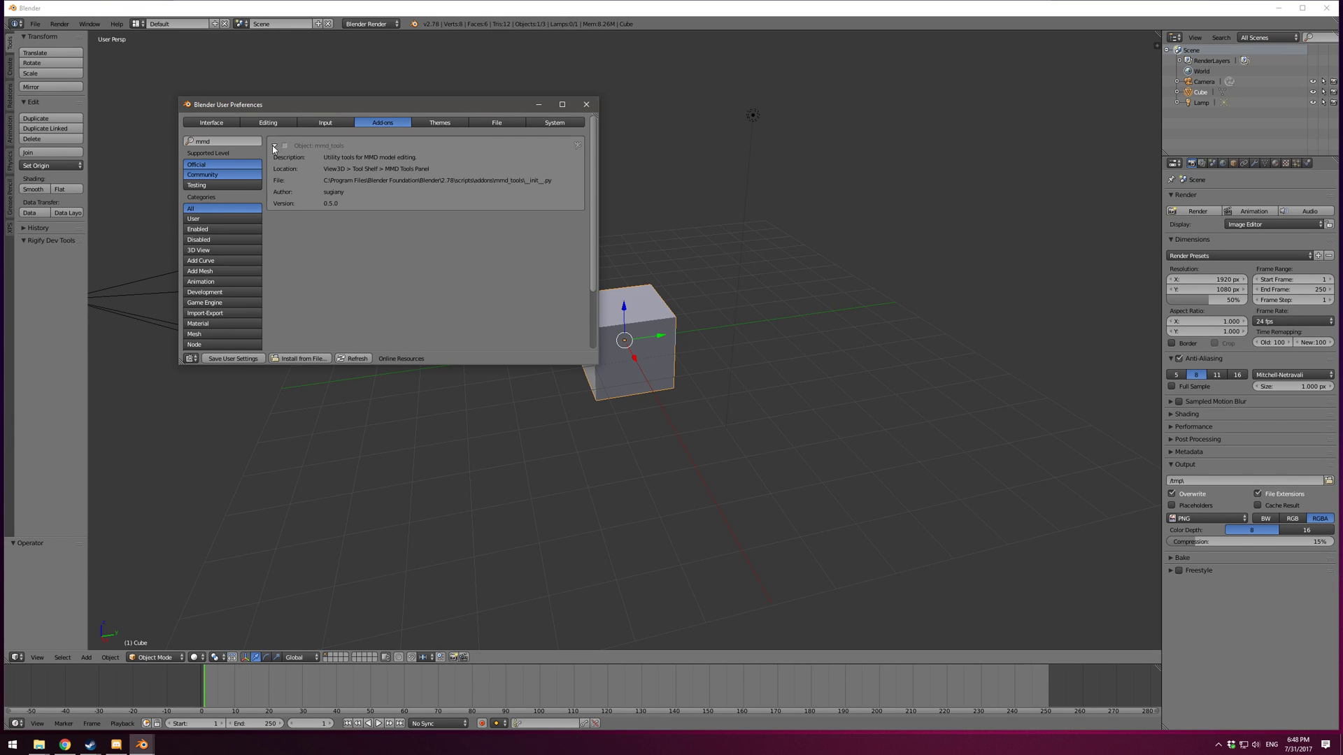
pyautogui.click(274, 146)
pyautogui.click(284, 145)
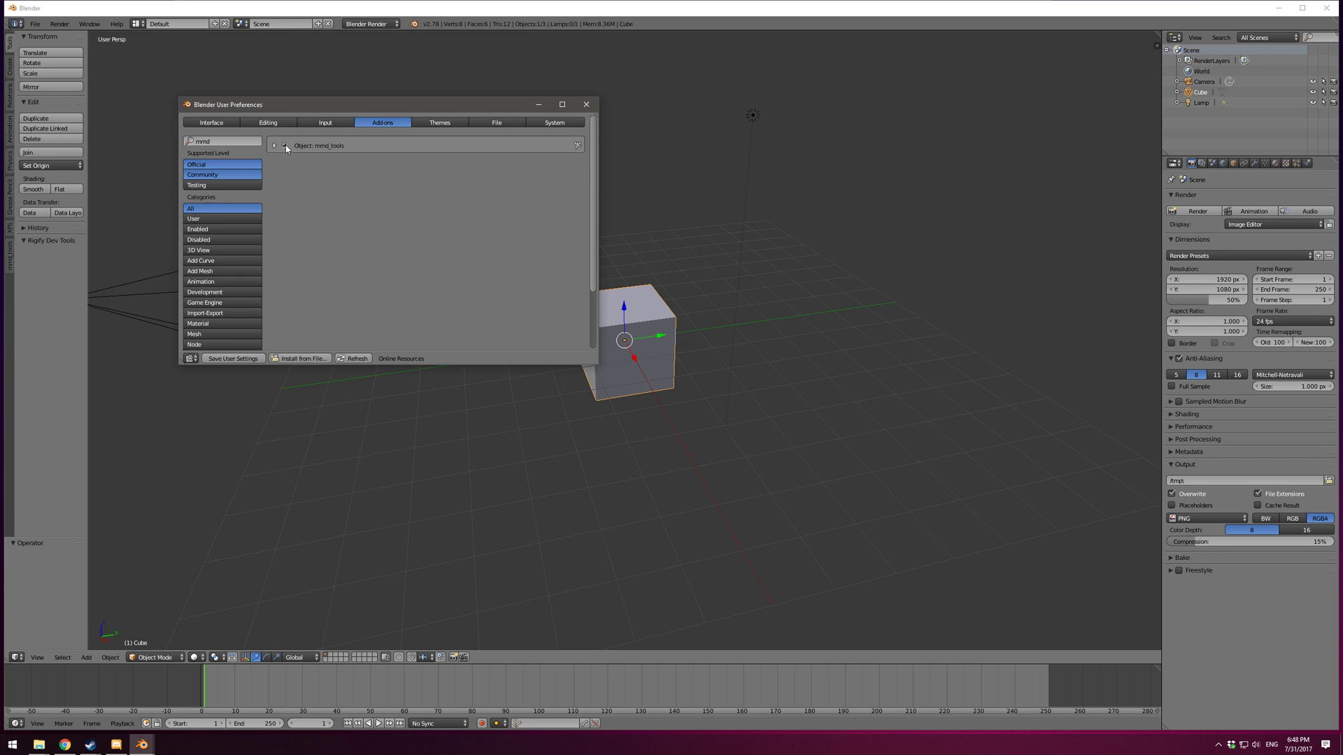
pyautogui.click(286, 144)
pyautogui.click(286, 144)
pyautogui.click(285, 145)
pyautogui.click(285, 145)
pyautogui.click(285, 146)
pyautogui.click(285, 145)
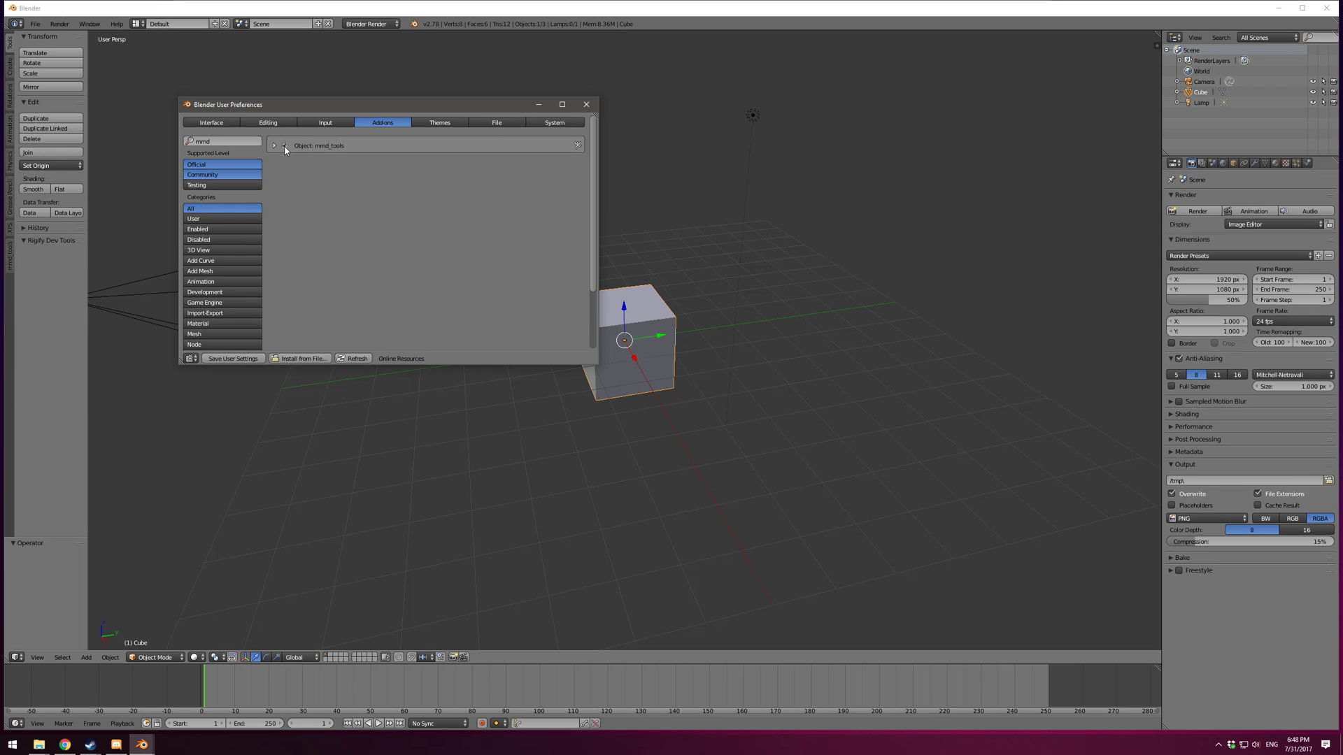
pyautogui.click(584, 109)
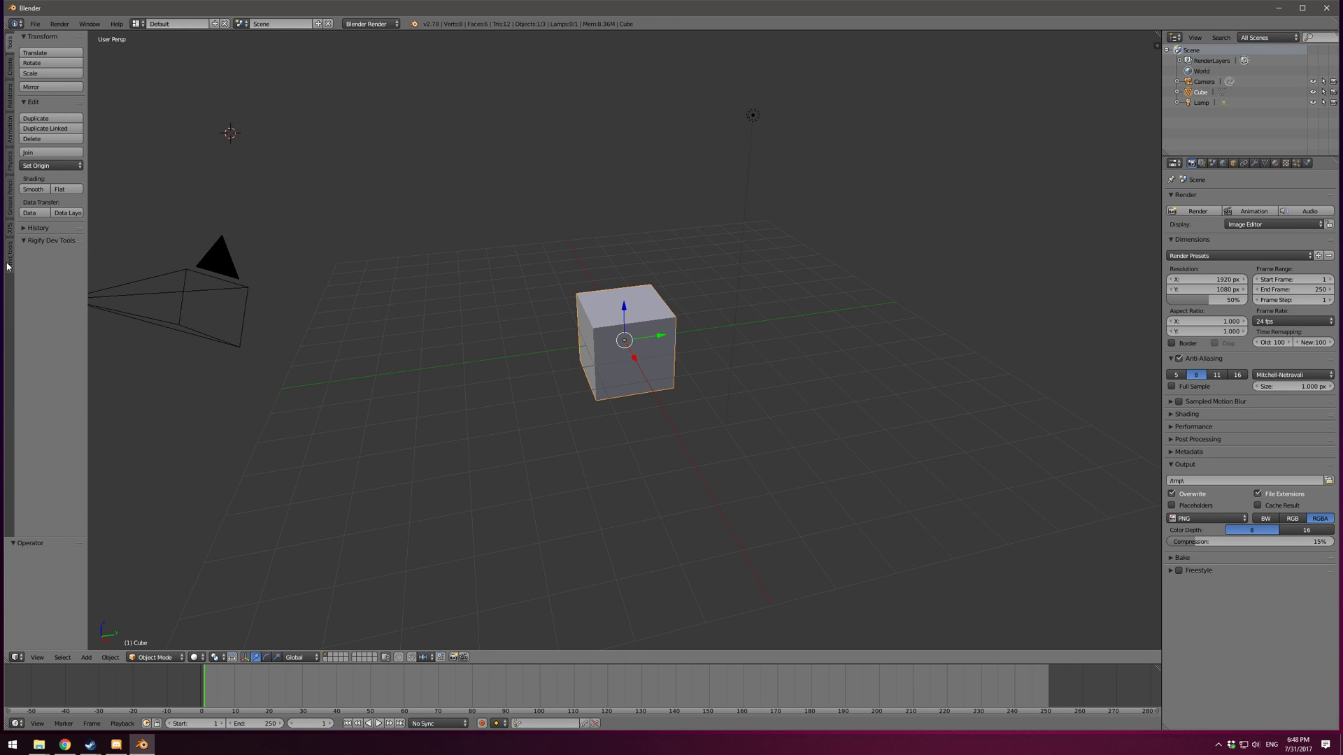
# Orbit to see the cube and camera, then delete the default cube.
pyautogui.moveTo(442, 239); pyautogui.dragTo(475, 240, button='middle')
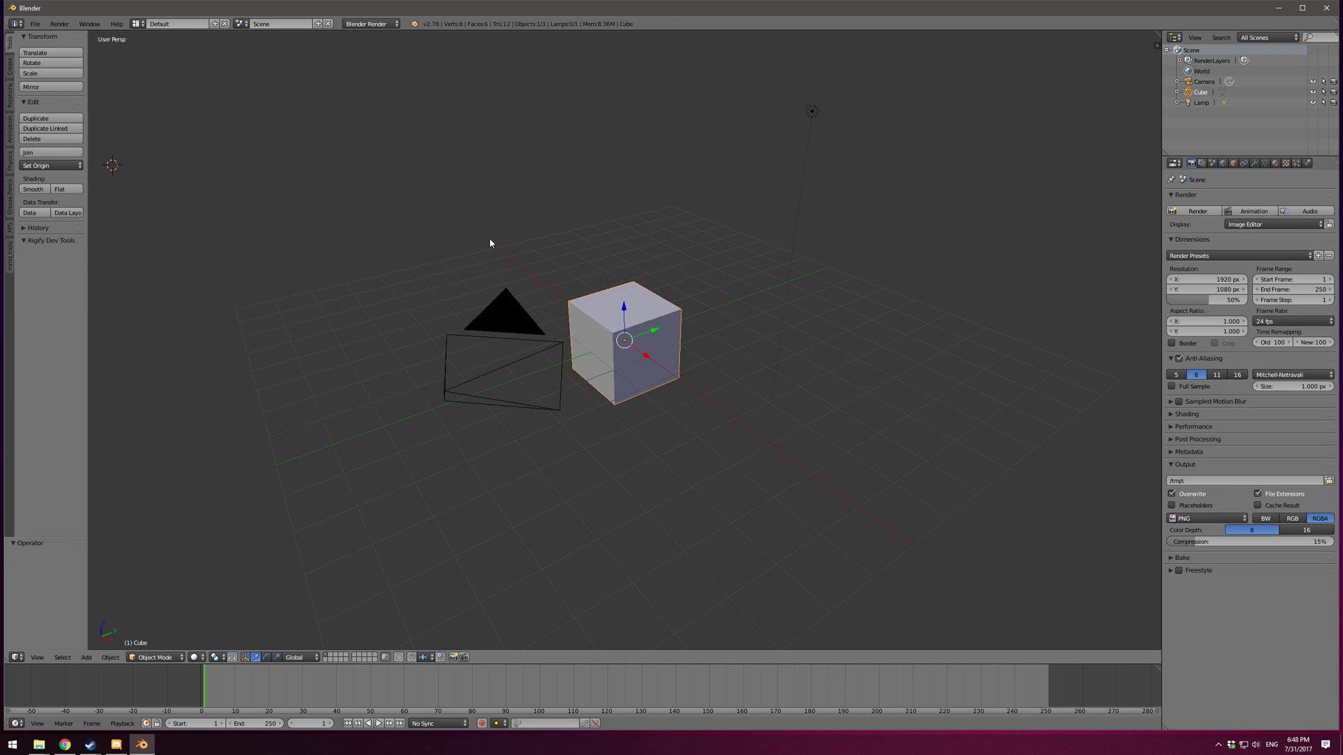
pyautogui.click(529, 259)
pyautogui.moveTo(605, 306); pyautogui.dragTo(595, 308, button='middle')
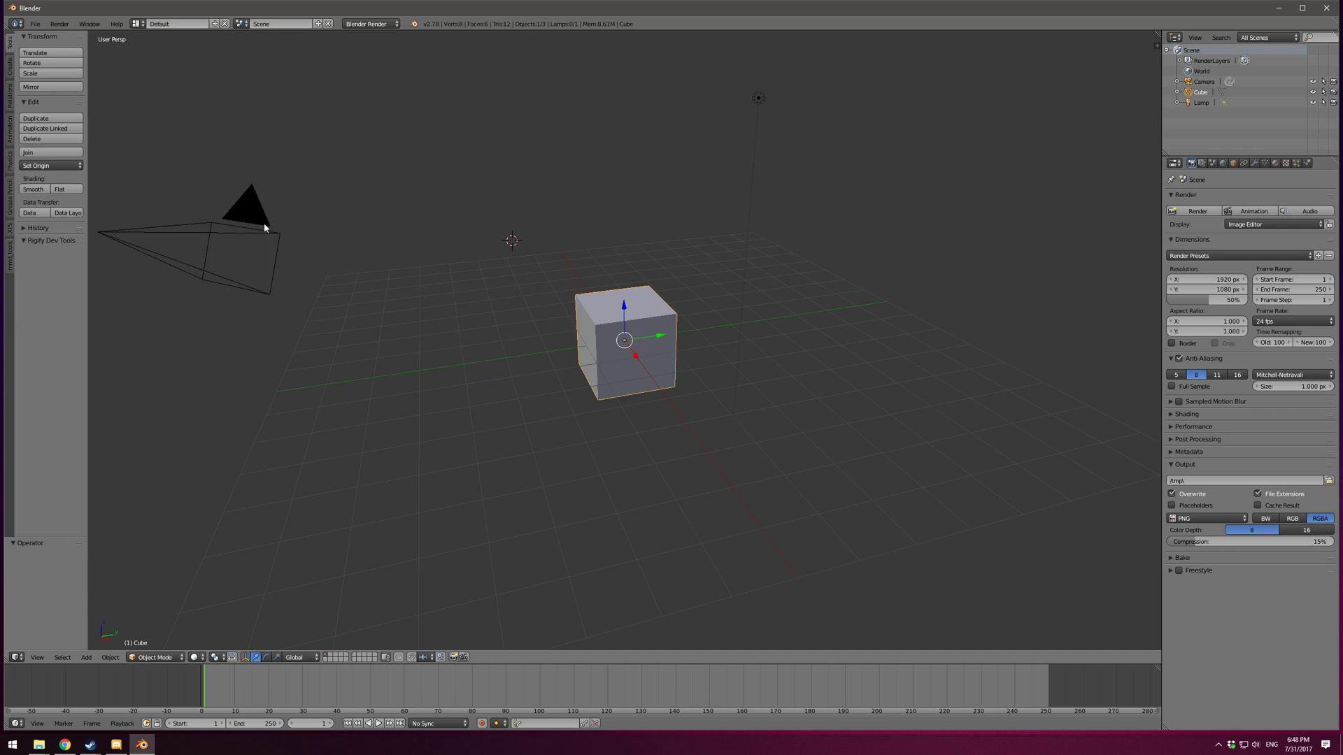
pyautogui.rightClick(265, 228)
pyautogui.rightClick(589, 309)
pyautogui.press('x')
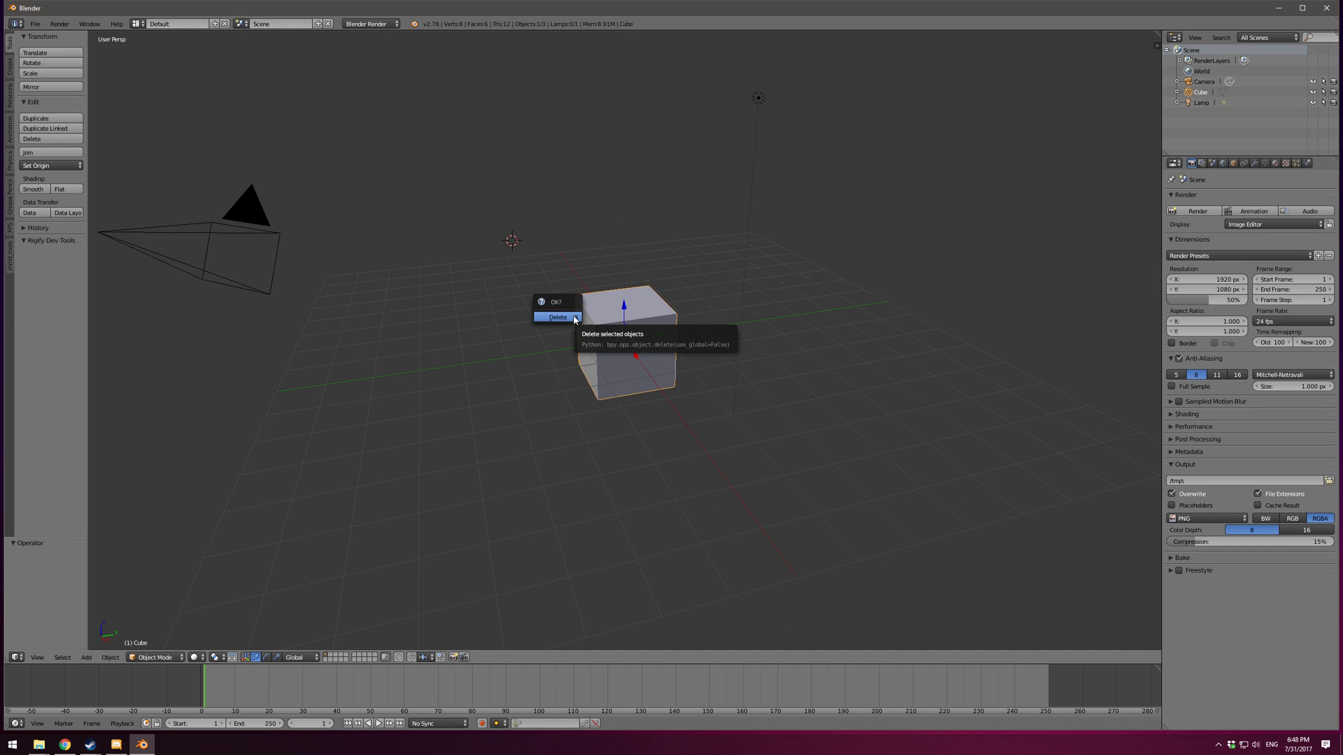
pyautogui.click(573, 318)
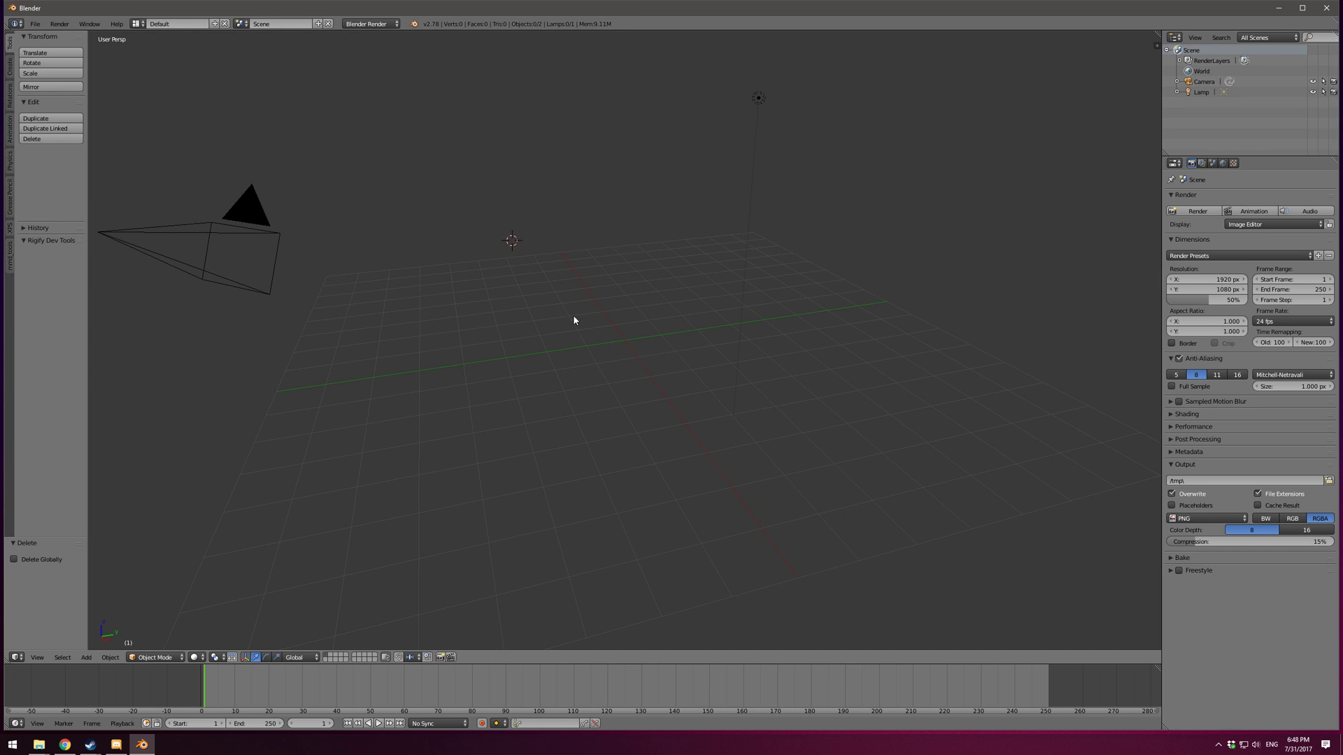
# Delete the camera and the lamp, leaving only the grid.
pyautogui.rightClick(270, 228)
pyautogui.press('x')
pyautogui.click(266, 222)
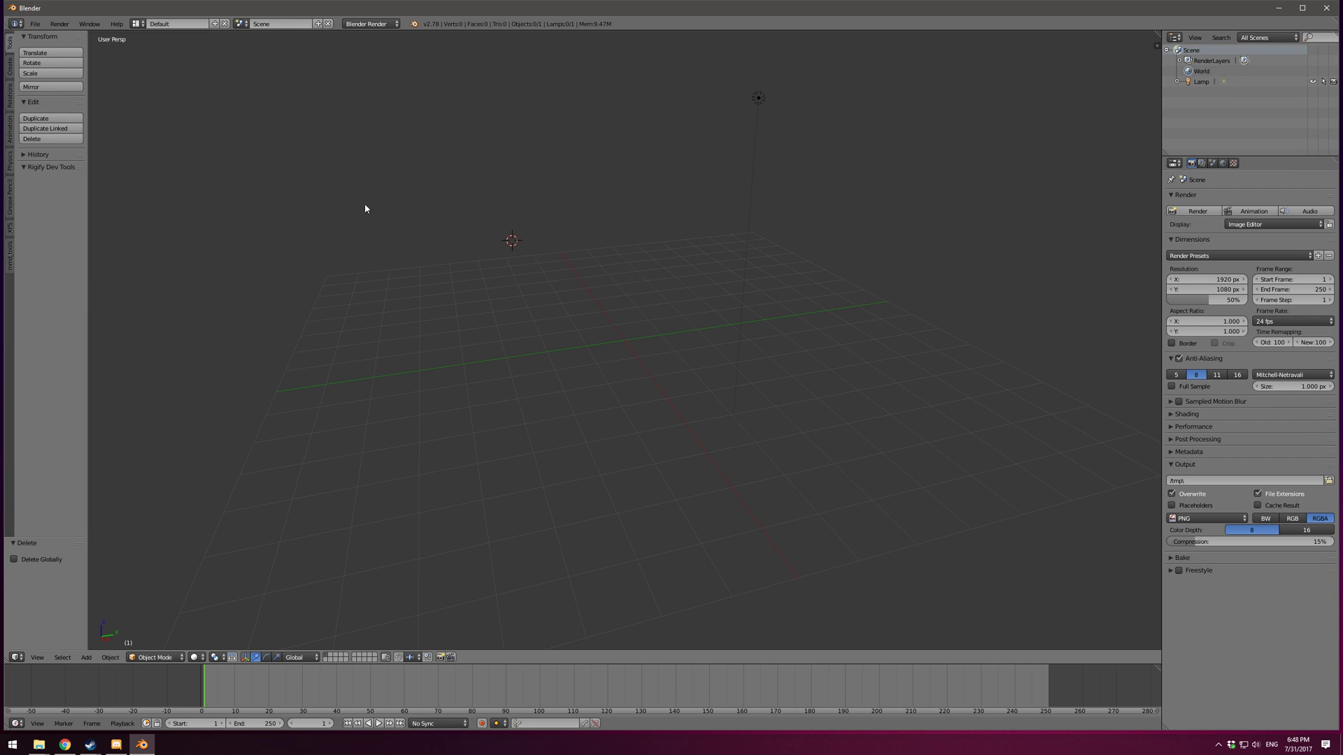
pyautogui.rightClick(759, 101)
pyautogui.press('x')
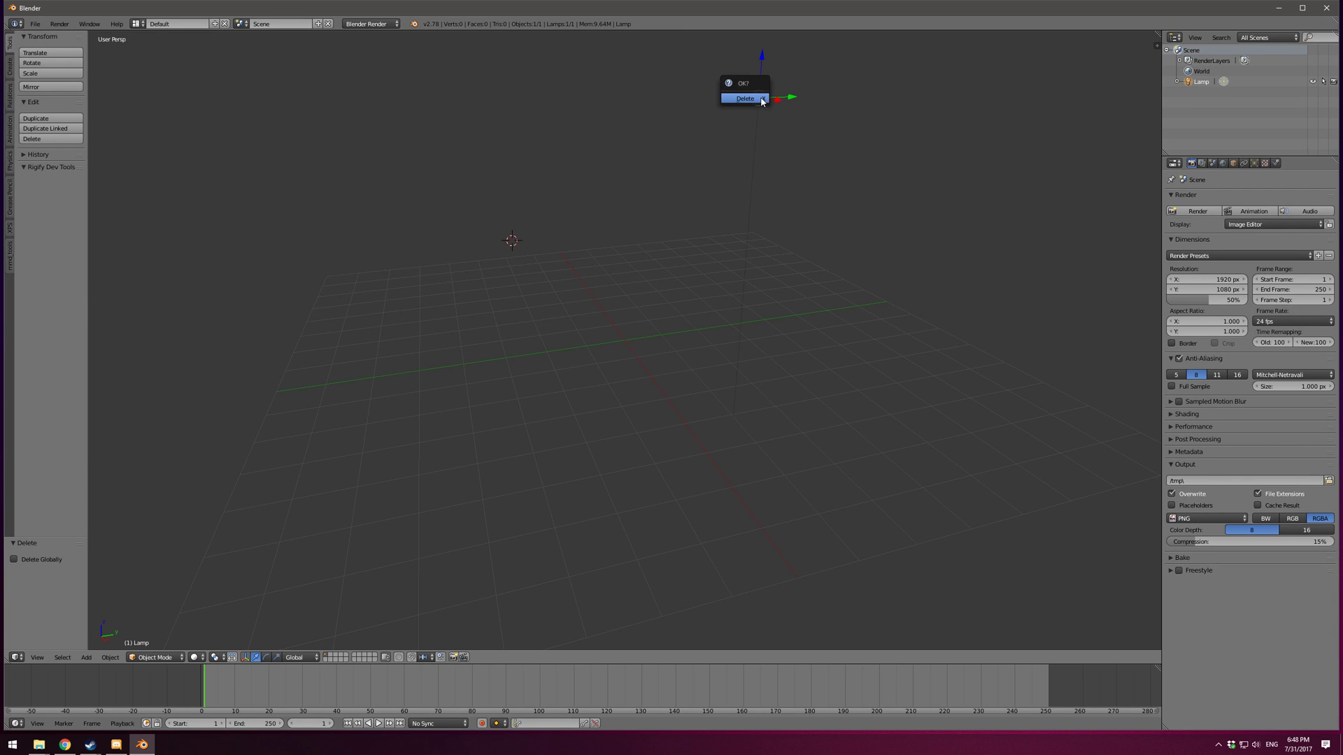
pyautogui.click(758, 99)
pyautogui.moveTo(617, 225); pyautogui.dragTo(689, 273, button='middle')
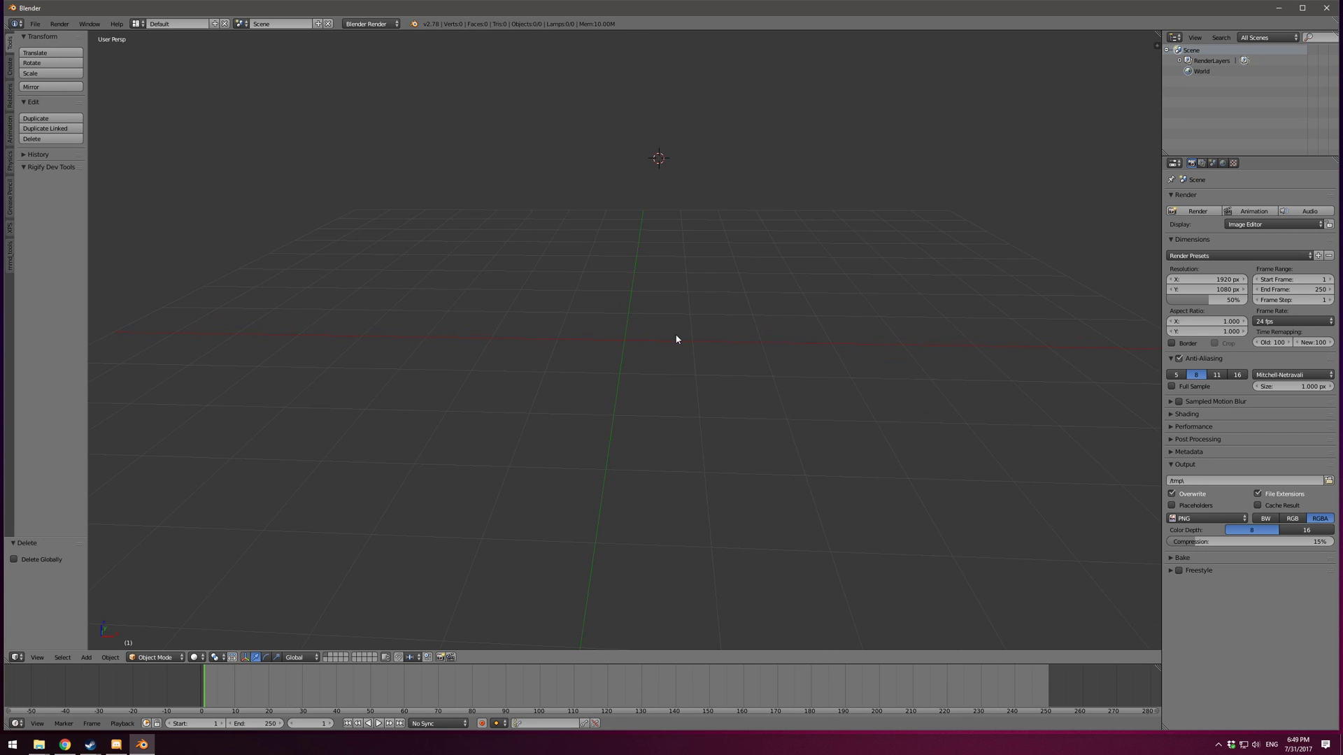
pyautogui.moveTo(676, 335); pyautogui.dragTo(661, 391, button='middle')
pyautogui.moveTo(643, 341); pyautogui.dragTo(649, 365, button='middle')
pyautogui.moveTo(468, 282); pyautogui.dragTo(482, 287, button='middle')
pyautogui.moveTo(418, 250); pyautogui.dragTo(457, 265, button='middle')
pyautogui.moveTo(444, 268); pyautogui.dragTo(337, 271, button='middle')
# Place the 3D cursor on the grid, show the mmd_tools tool shelf and widen it so labels fit.
pyautogui.click(333, 286)
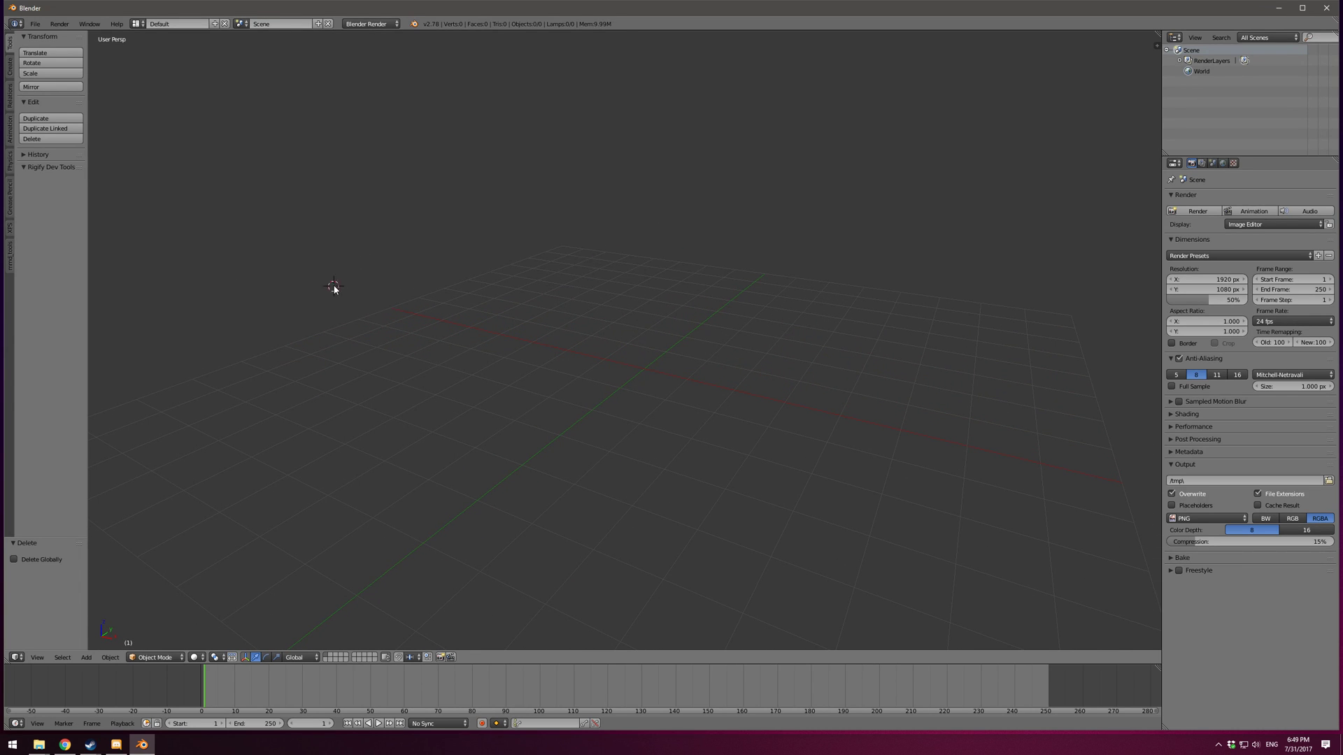
pyautogui.click(9, 262)
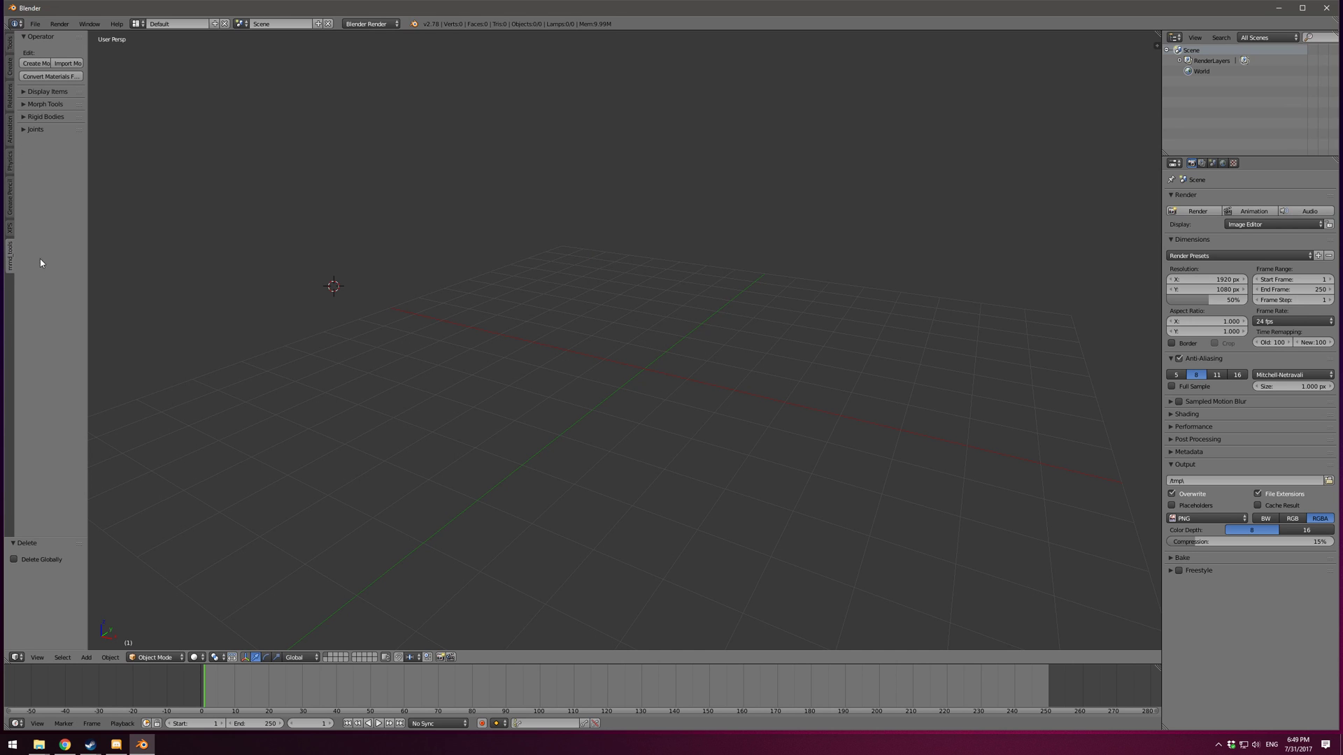
pyautogui.moveTo(87, 250); pyautogui.dragTo(140, 247)
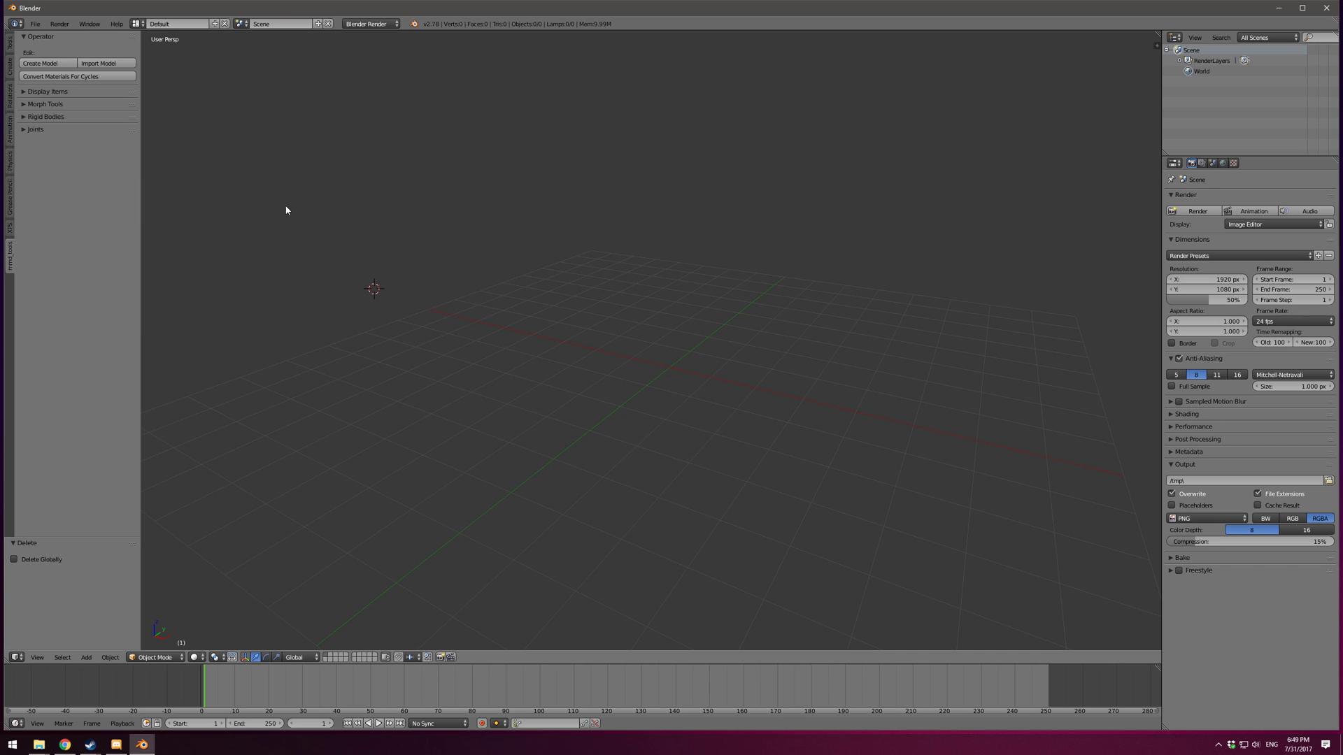
# Import the first .pmx model from Documents\Model Workspace\MomijiCute with mmd_tools Import Model.
pyautogui.click(125, 61)
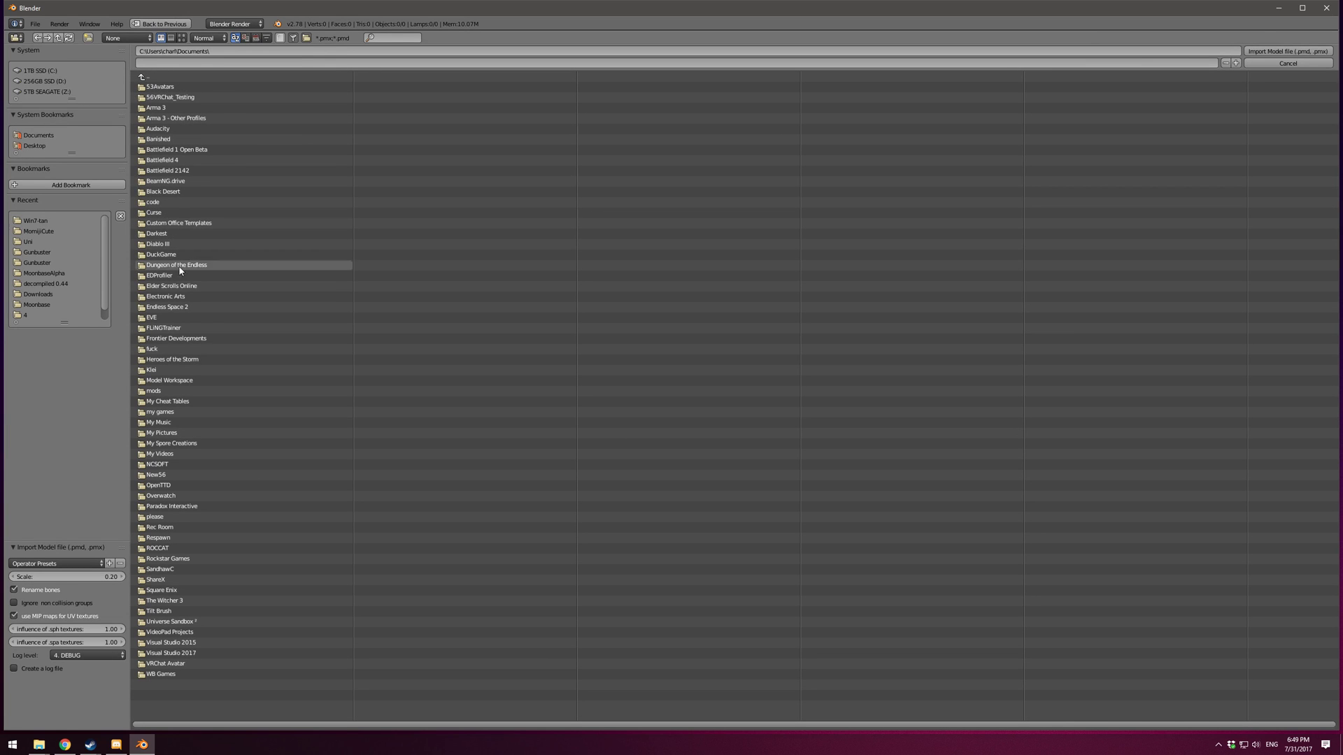
pyautogui.click(170, 380)
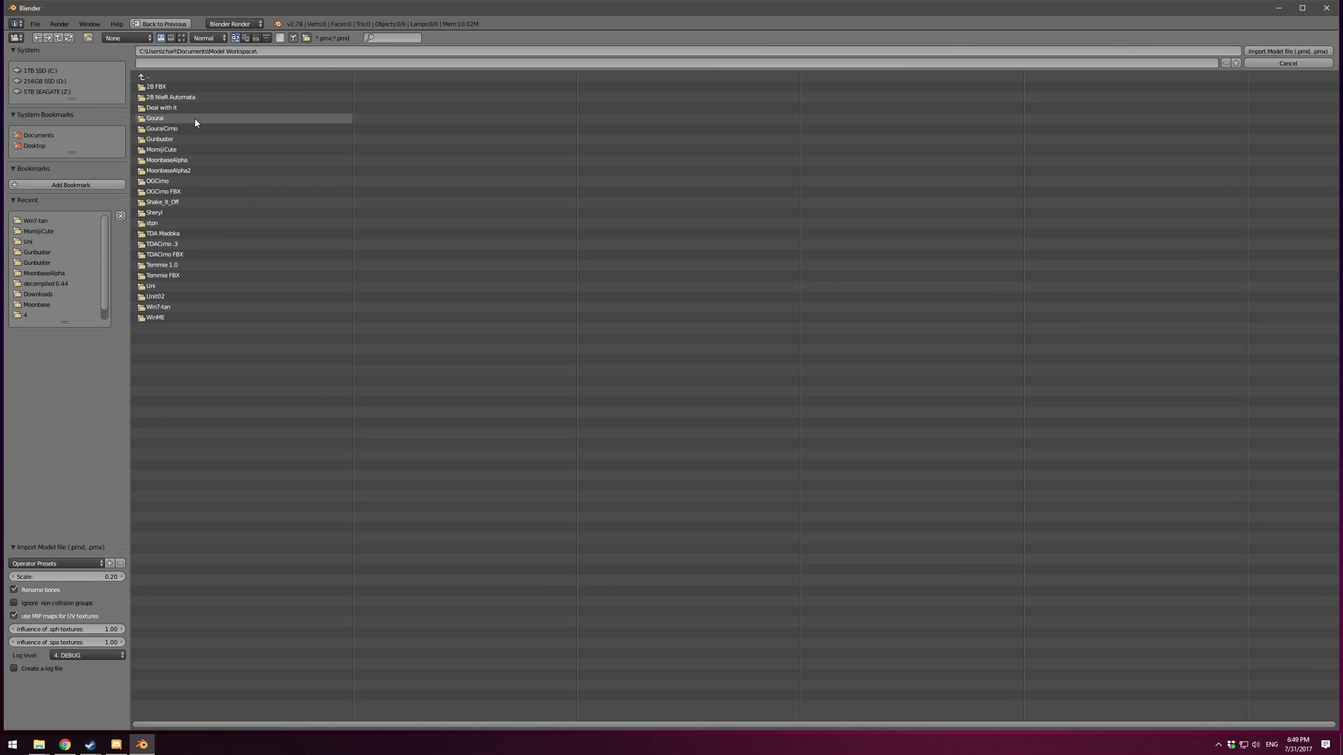
pyautogui.click(188, 146)
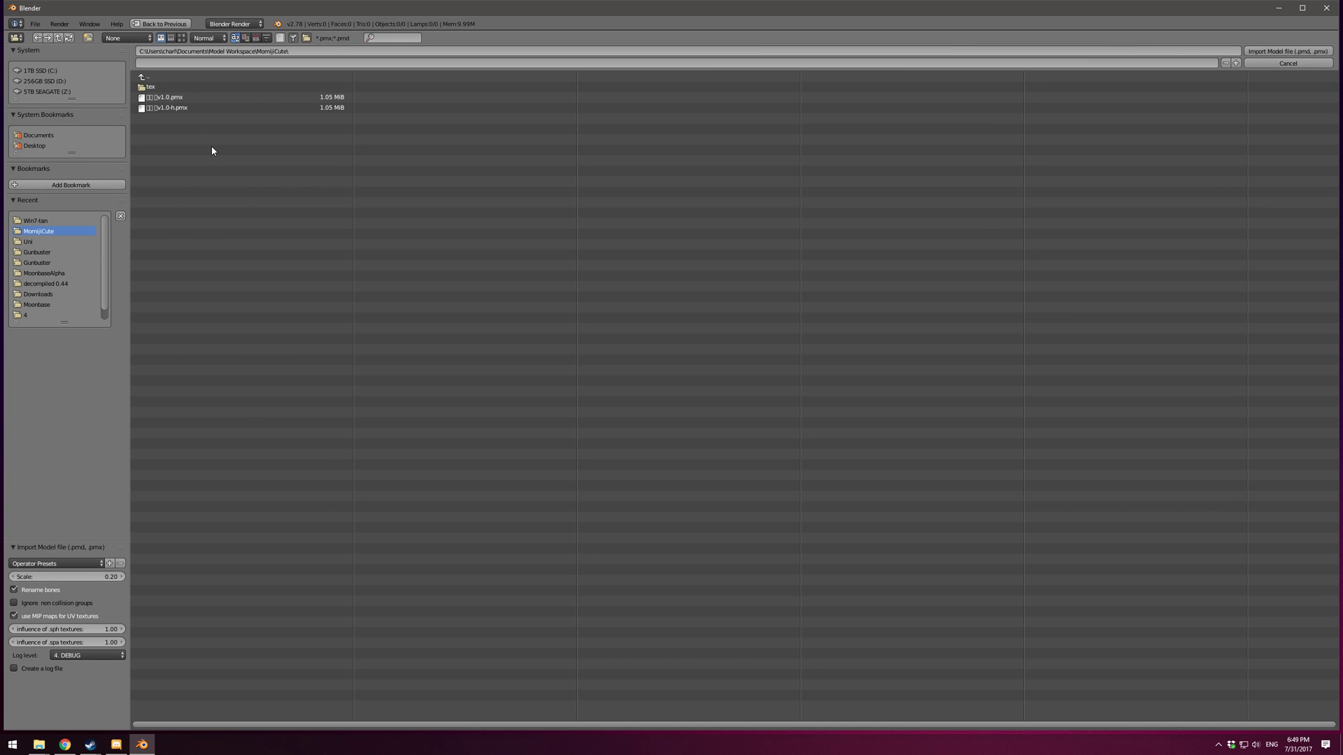
pyautogui.click(167, 102)
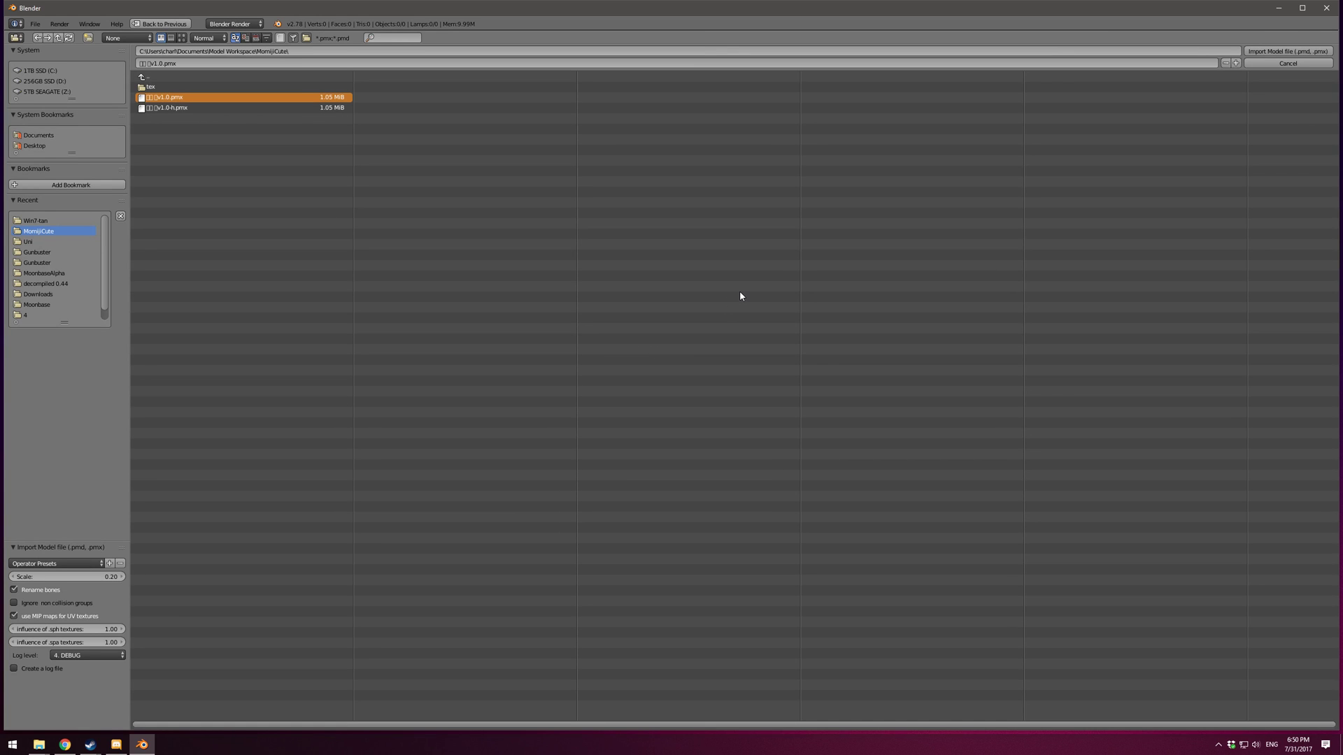
pyautogui.click(1274, 53)
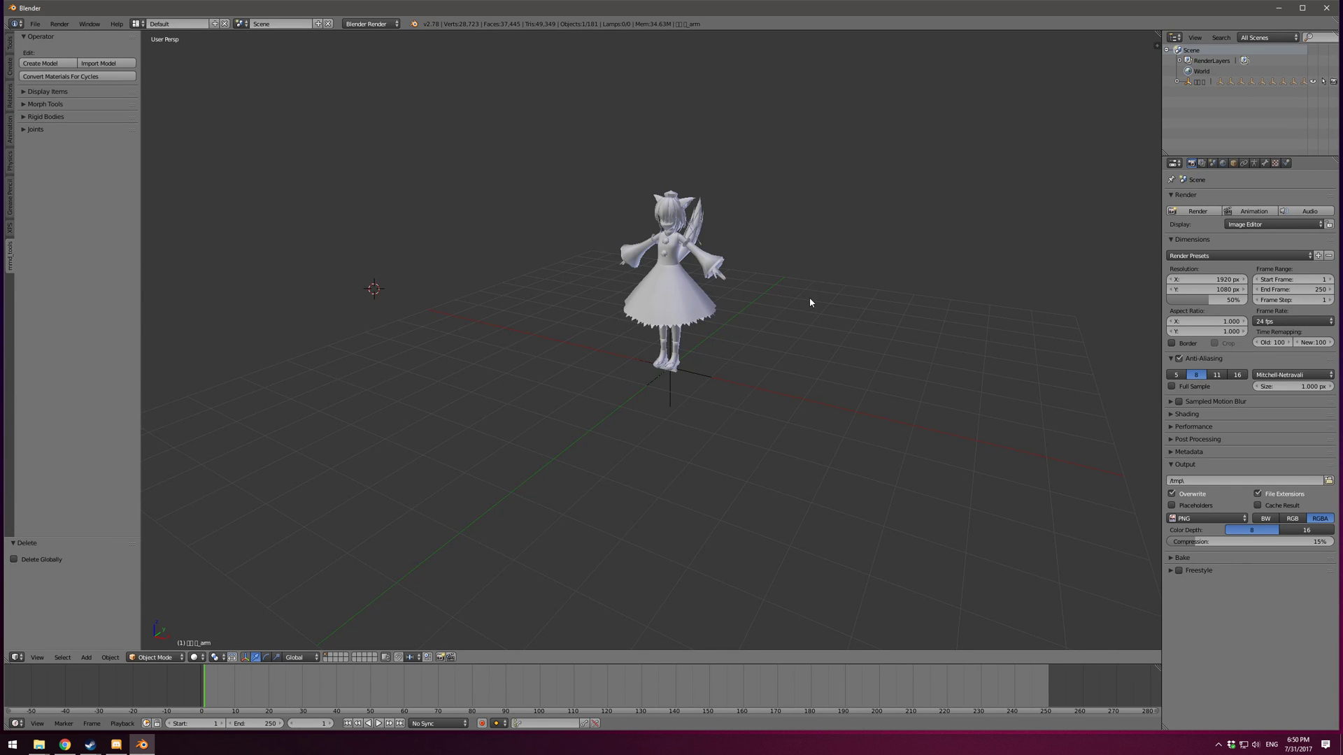
pyautogui.moveTo(810, 302); pyautogui.dragTo(832, 378, button='middle')
# Zoom in on the character's front and open the N Properties shelf down to MMD Shading.
pyautogui.scroll(4, 834, 308)
pyautogui.scroll(4, 830, 320)
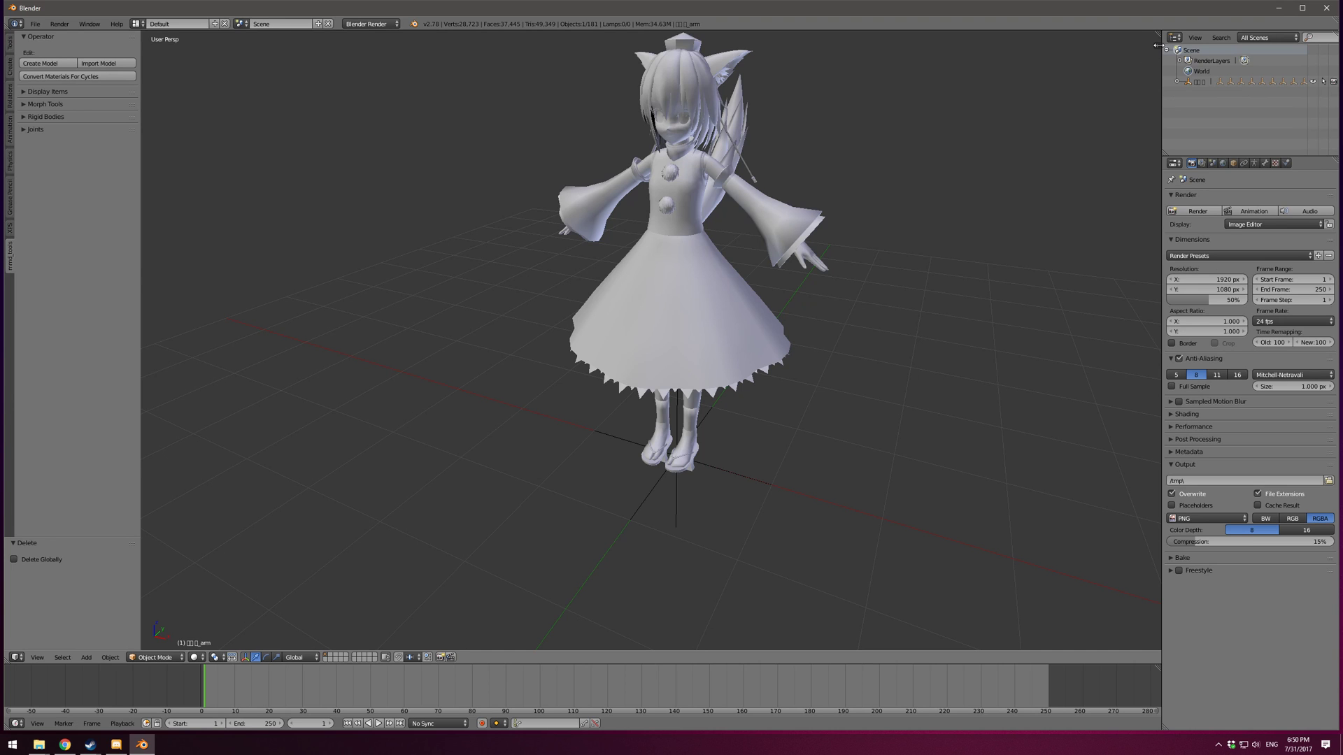
pyautogui.press('n')
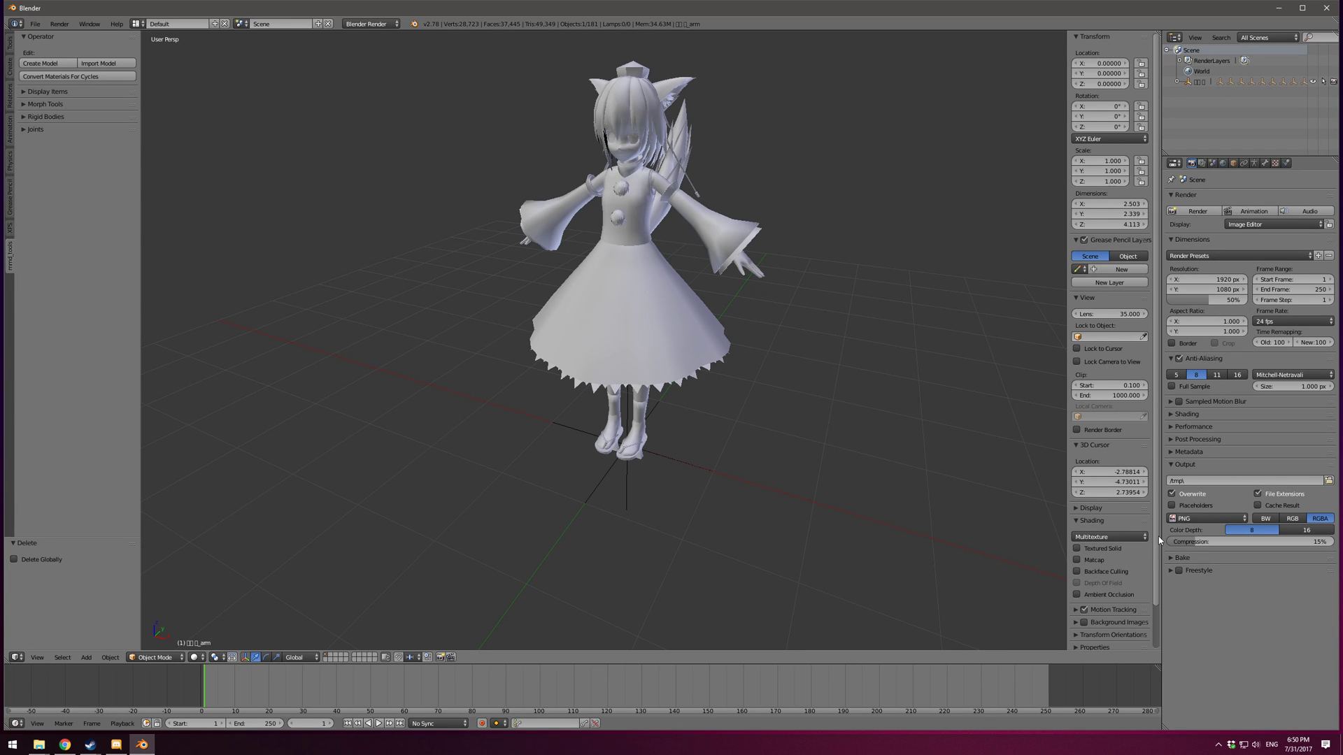
pyautogui.scroll(-2, 1147, 560)
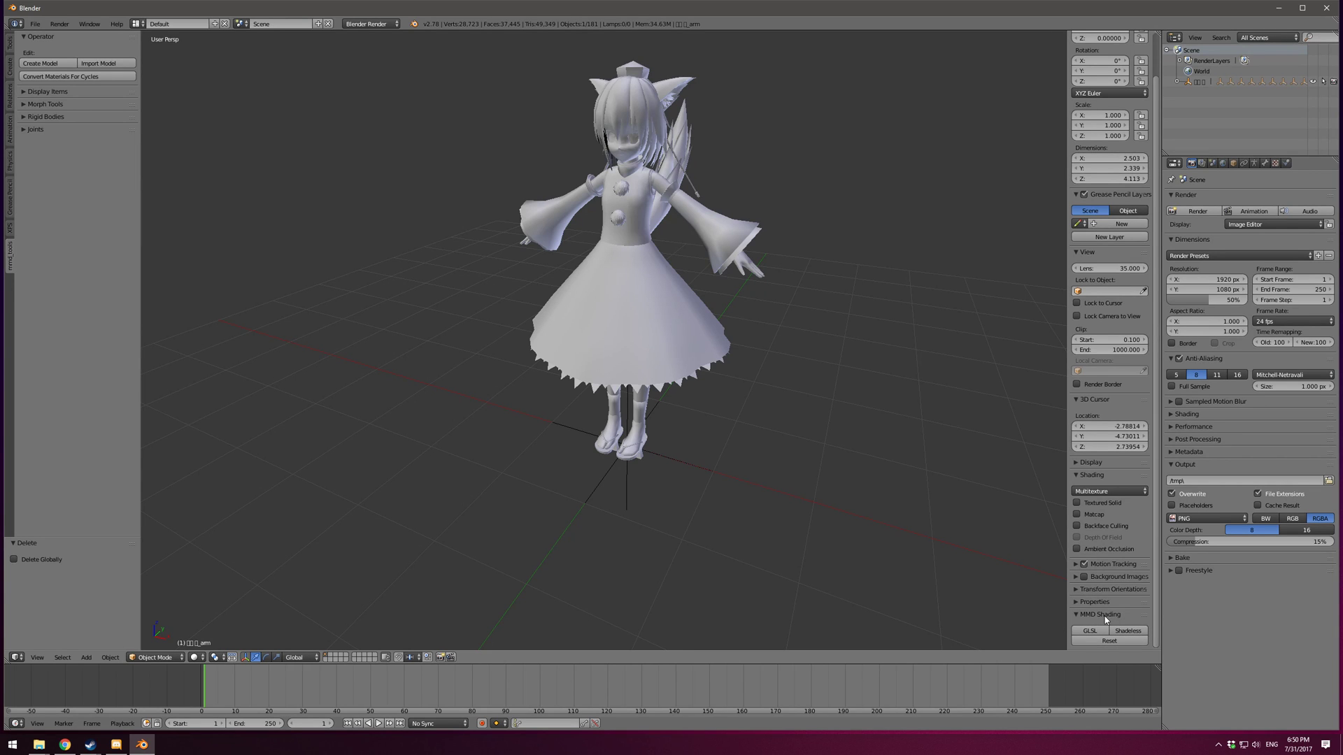
# Close the clone options on the GitHub page in Chrome and return to Blender.
pyautogui.hotkey('alt', 'Tab')
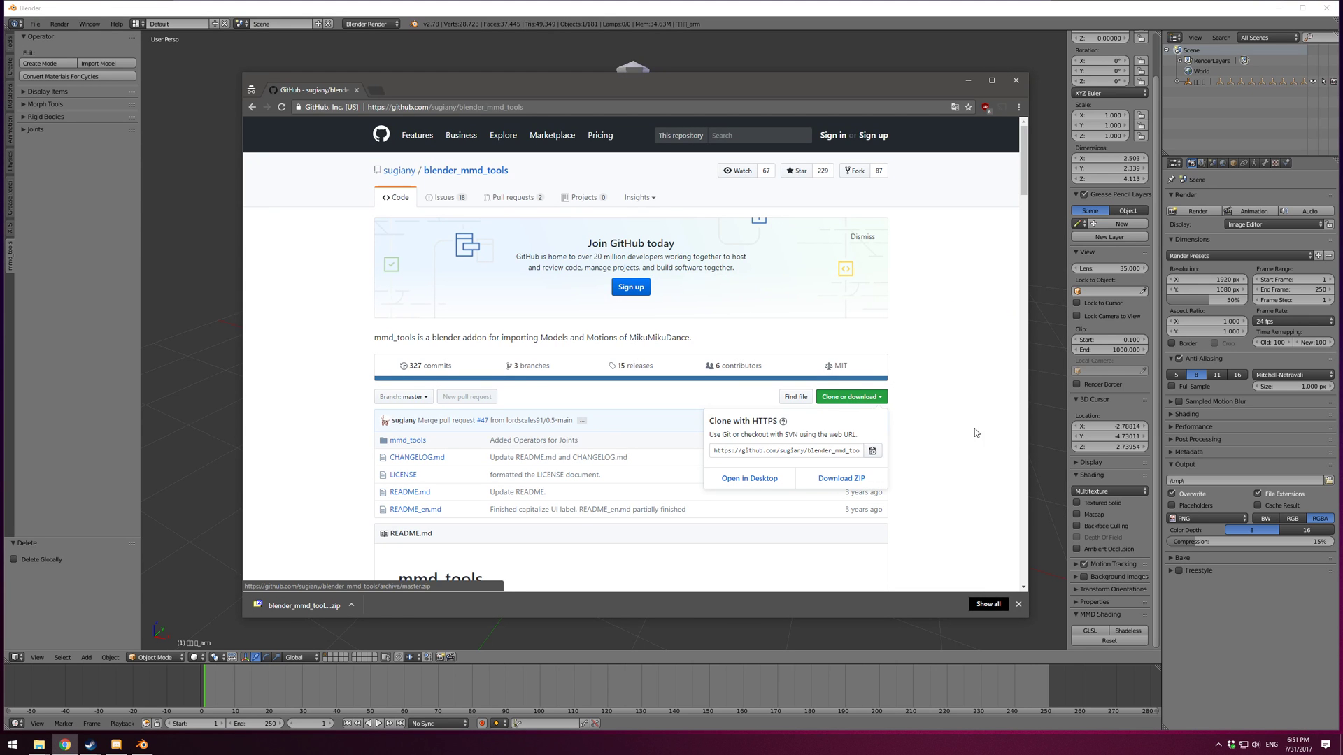
pyautogui.click(956, 459)
pyautogui.hotkey('alt', 'Tab')
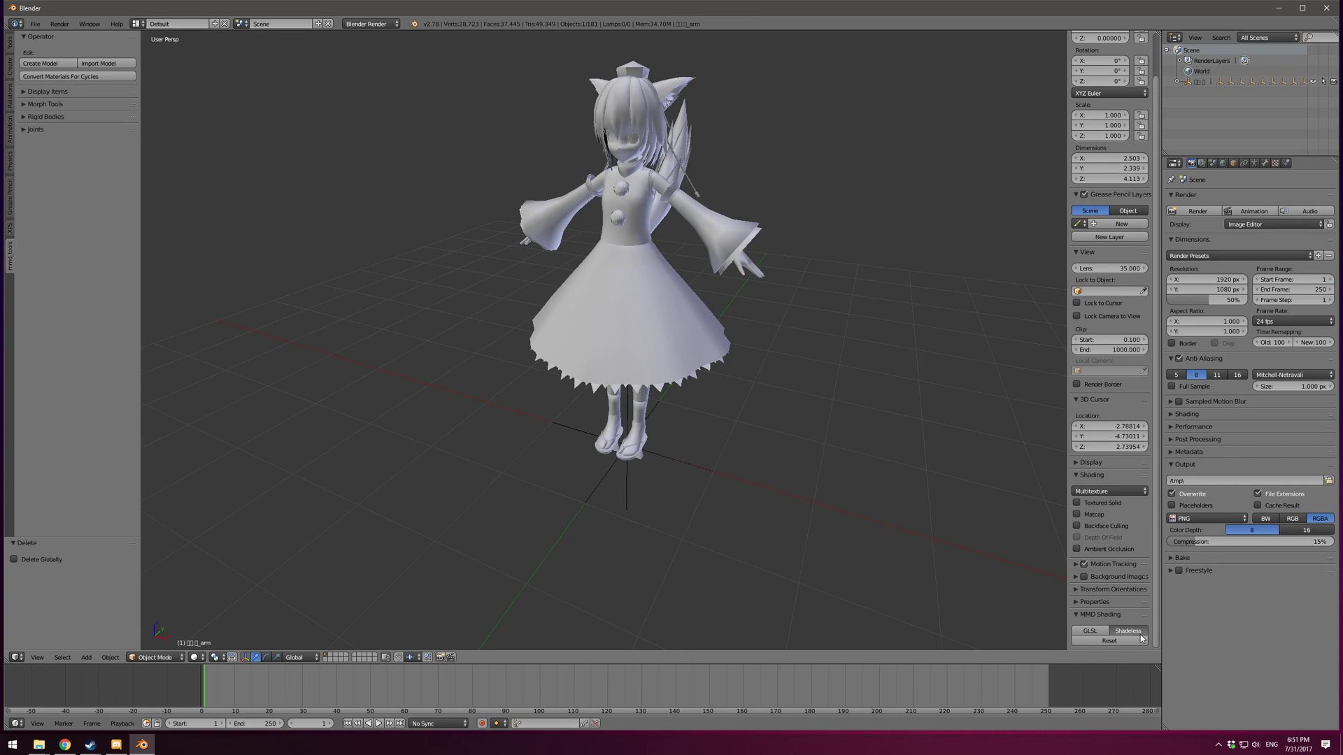
# Apply Shadeless MMD shading to show the model's textures and orbit to check her back.
pyautogui.click(1127, 631)
pyautogui.moveTo(828, 438)
pyautogui.mouseDown(button='middle')
pyautogui.moveTo(884, 417)
pyautogui.moveTo(803, 390)
pyautogui.moveTo(668, 392)
pyautogui.moveTo(812, 440)
pyautogui.mouseUp(button='middle')
pyautogui.scroll(5, 762, 473)
pyautogui.scroll(-5, 762, 473)
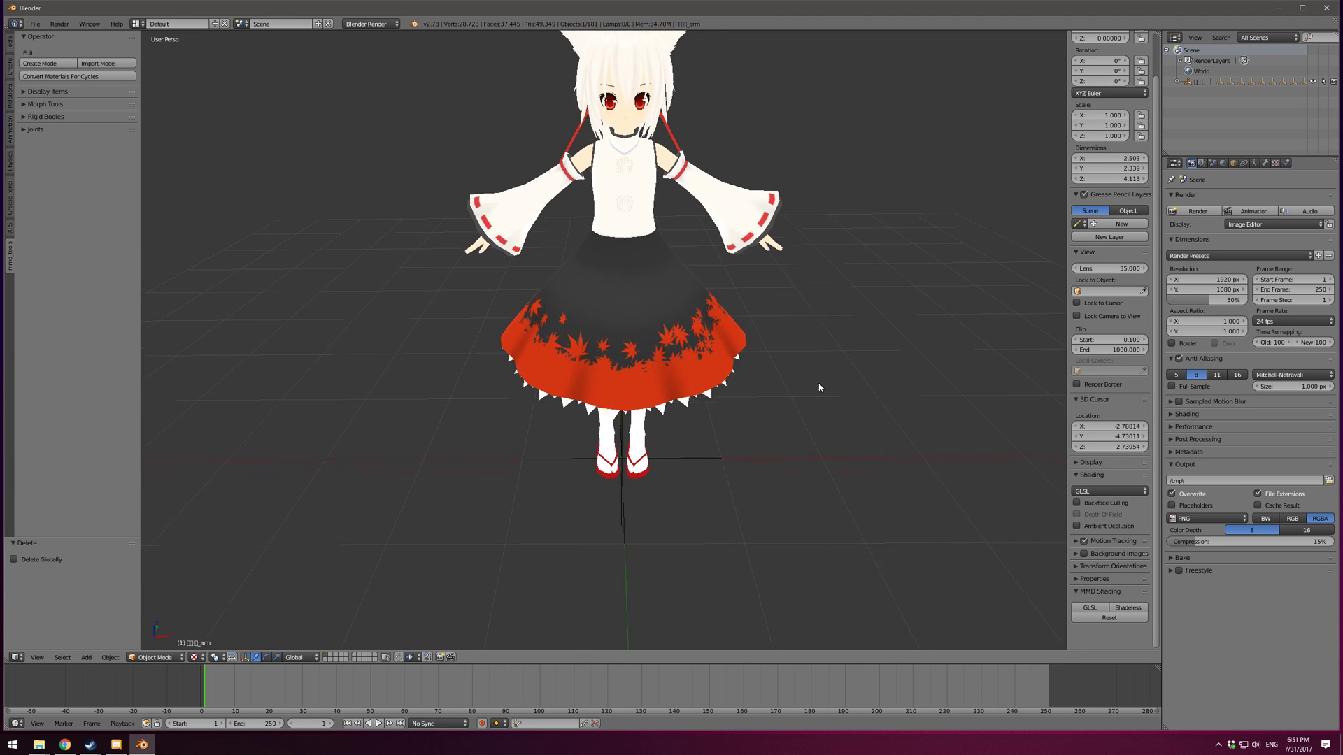
# Try GLSL shading, then switch back to Shadeless and turn the model to face front.
pyautogui.click(1089, 607)
pyautogui.moveTo(814, 475)
pyautogui.mouseDown(button='middle')
pyautogui.moveTo(920, 474)
pyautogui.moveTo(619, 493)
pyautogui.mouseUp(button='middle')
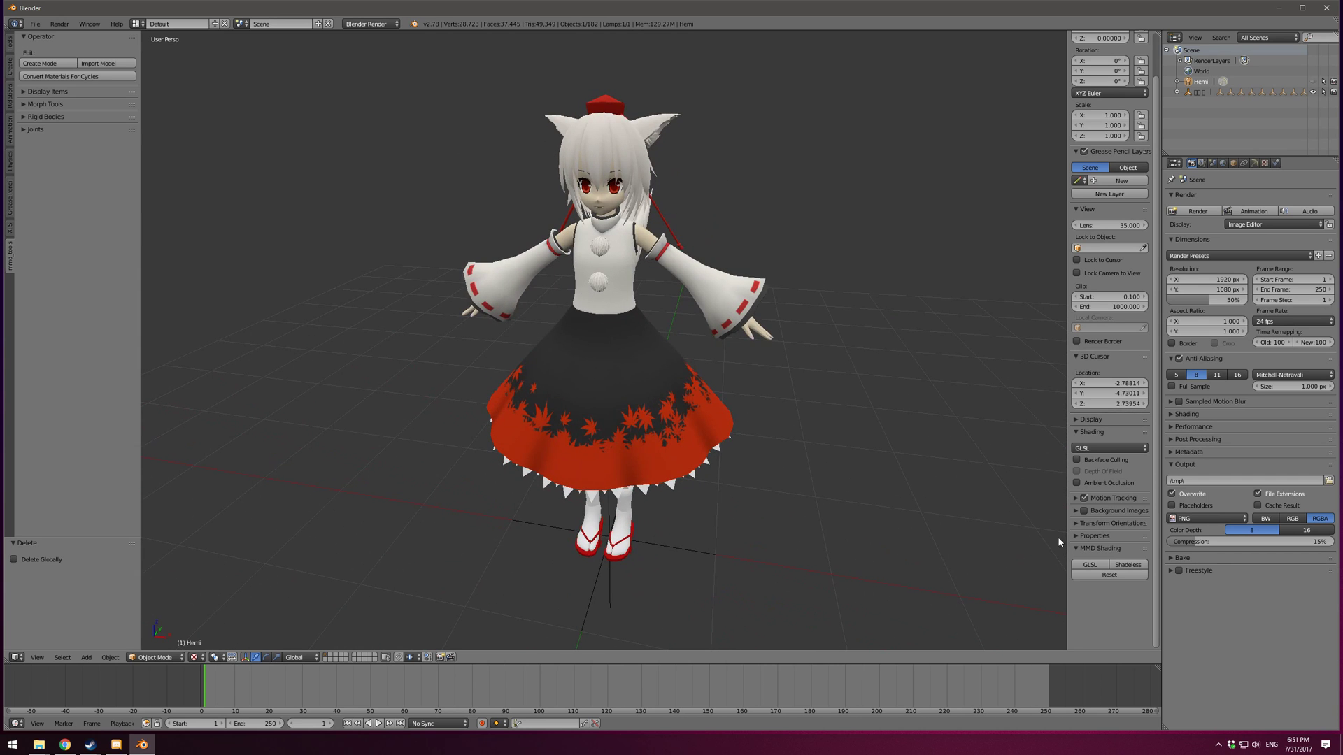
pyautogui.click(1127, 565)
pyautogui.moveTo(811, 473); pyautogui.dragTo(765, 468, button='middle')
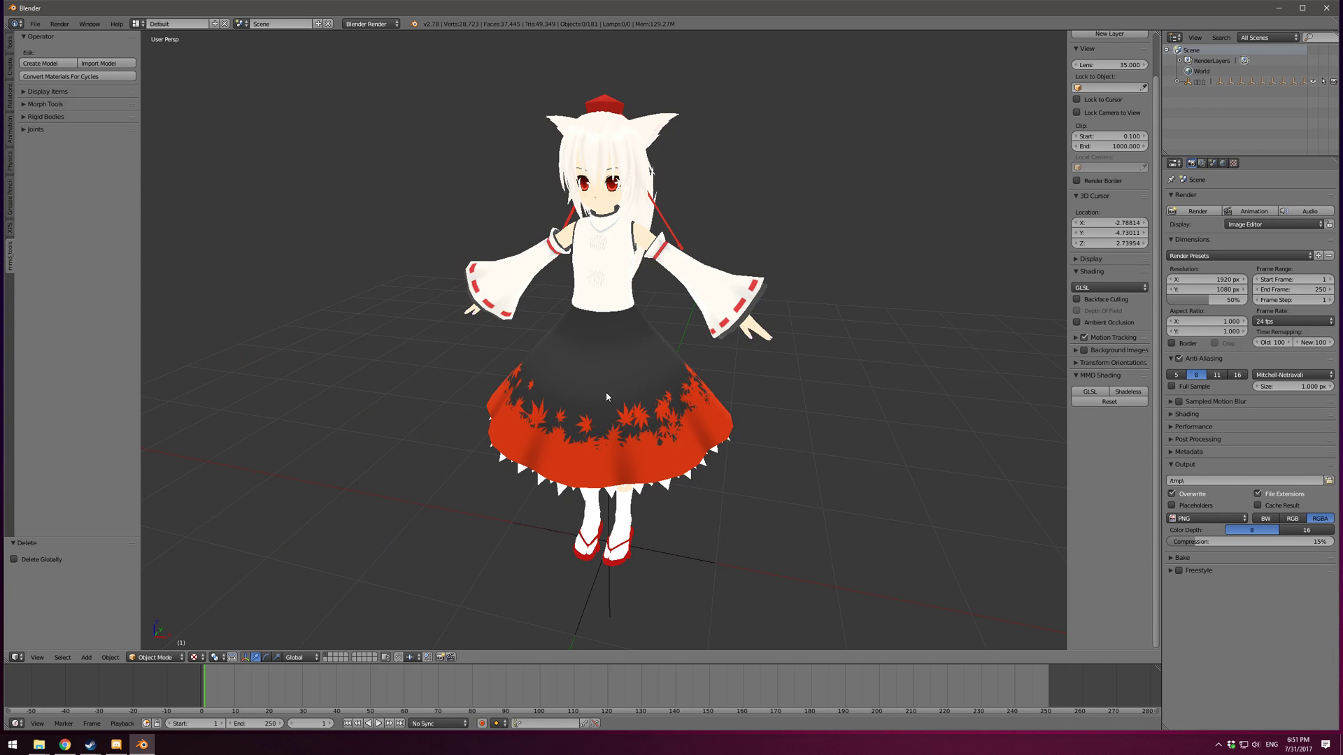
pyautogui.moveTo(435, 389); pyautogui.dragTo(706, 377, button='middle')
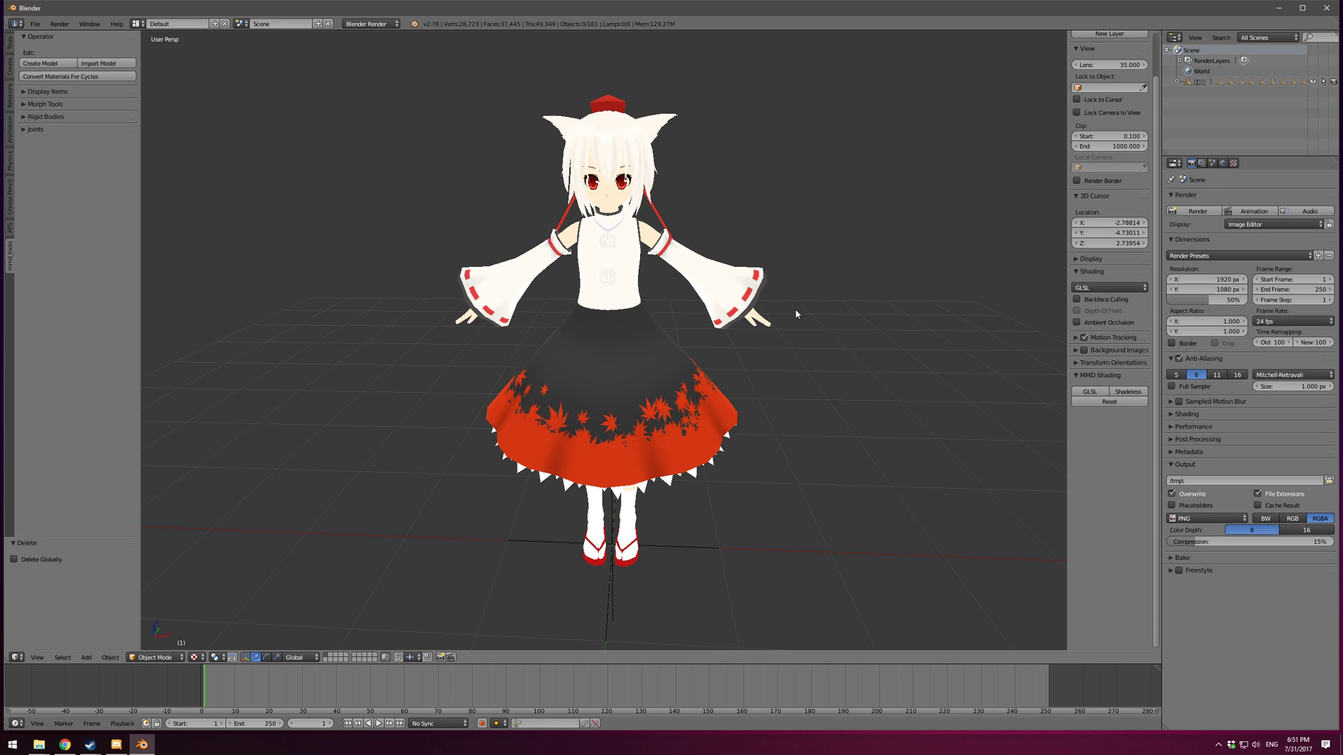
# Unhide the rigid bodies and joints, test the physics playback, and briefly hide the mesh to inspect them.
pyautogui.hotkey('alt', 'h')
pyautogui.hotkey('alt', 'a')
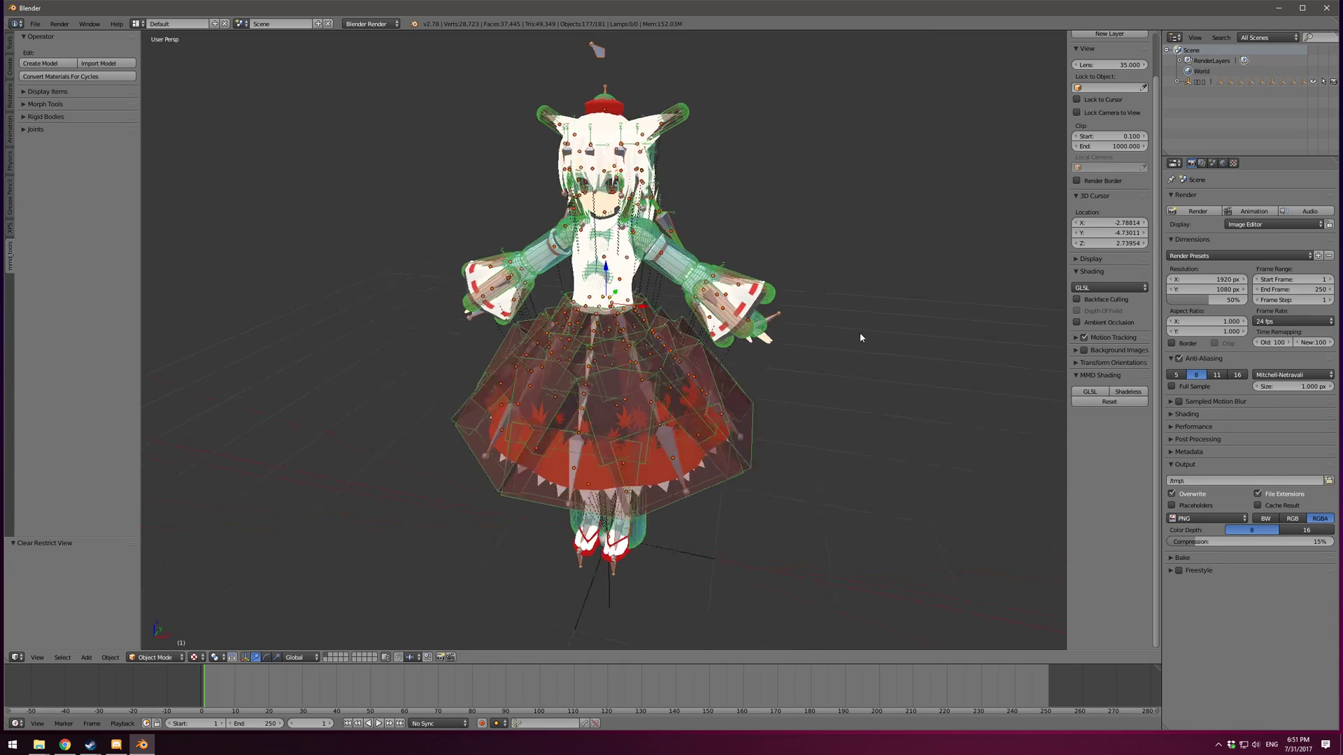
pyautogui.press('Escape')
pyautogui.moveTo(875, 326); pyautogui.dragTo(768, 342, button='middle')
pyautogui.rightClick(768, 342)
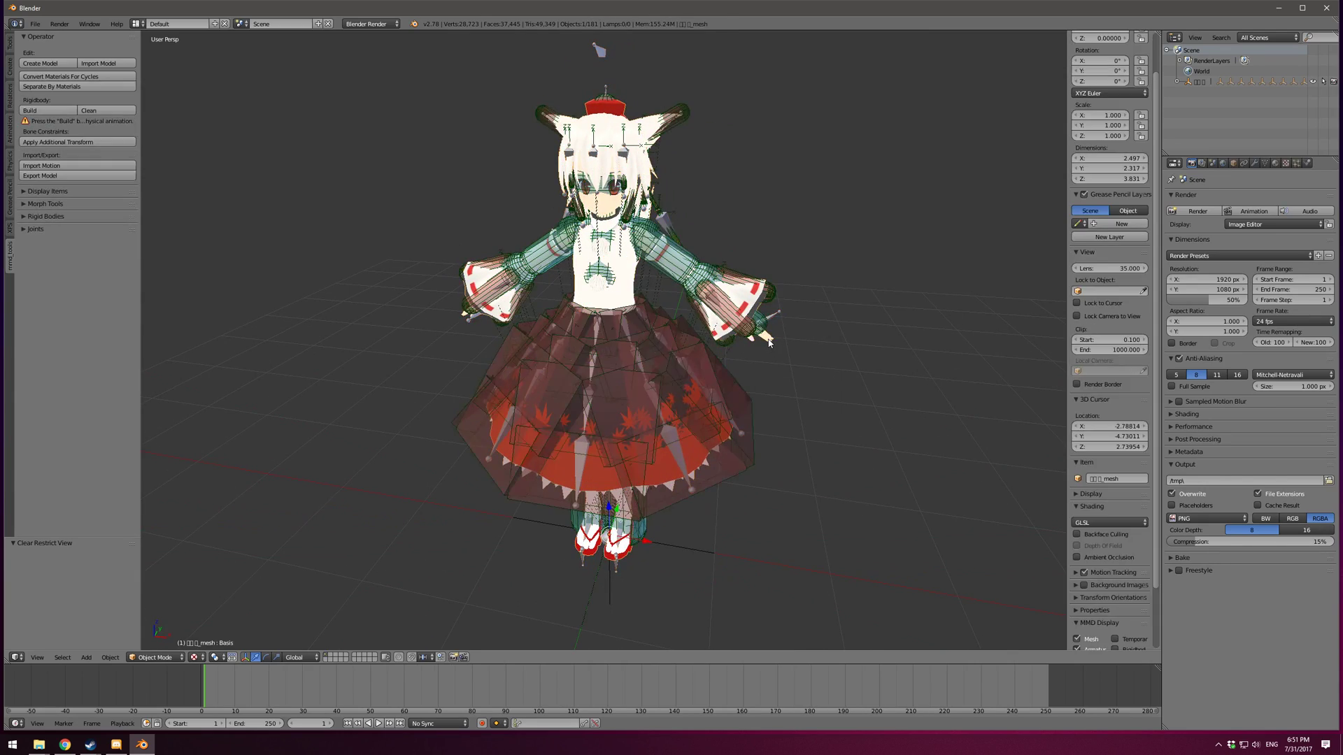
pyautogui.press('h')
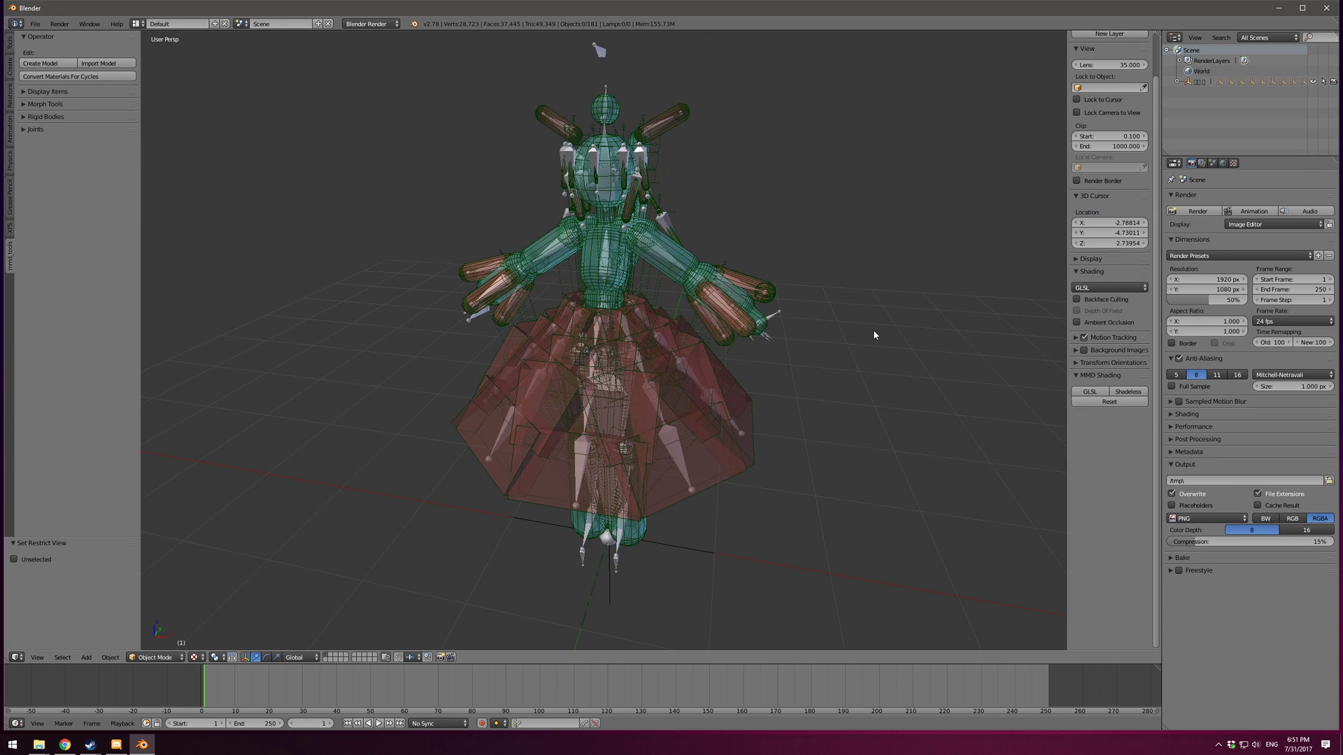
pyautogui.moveTo(876, 308); pyautogui.dragTo(874, 329, button='middle')
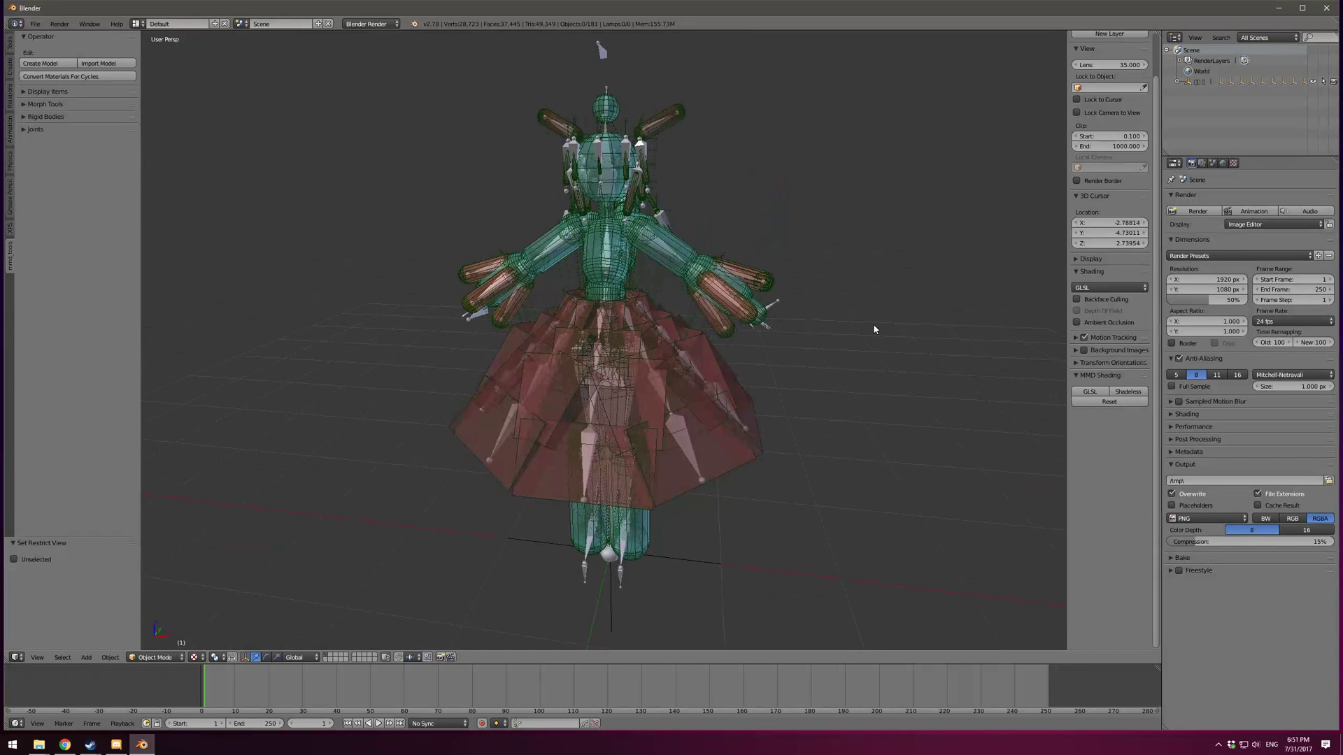
pyautogui.hotkey('alt', 'h')
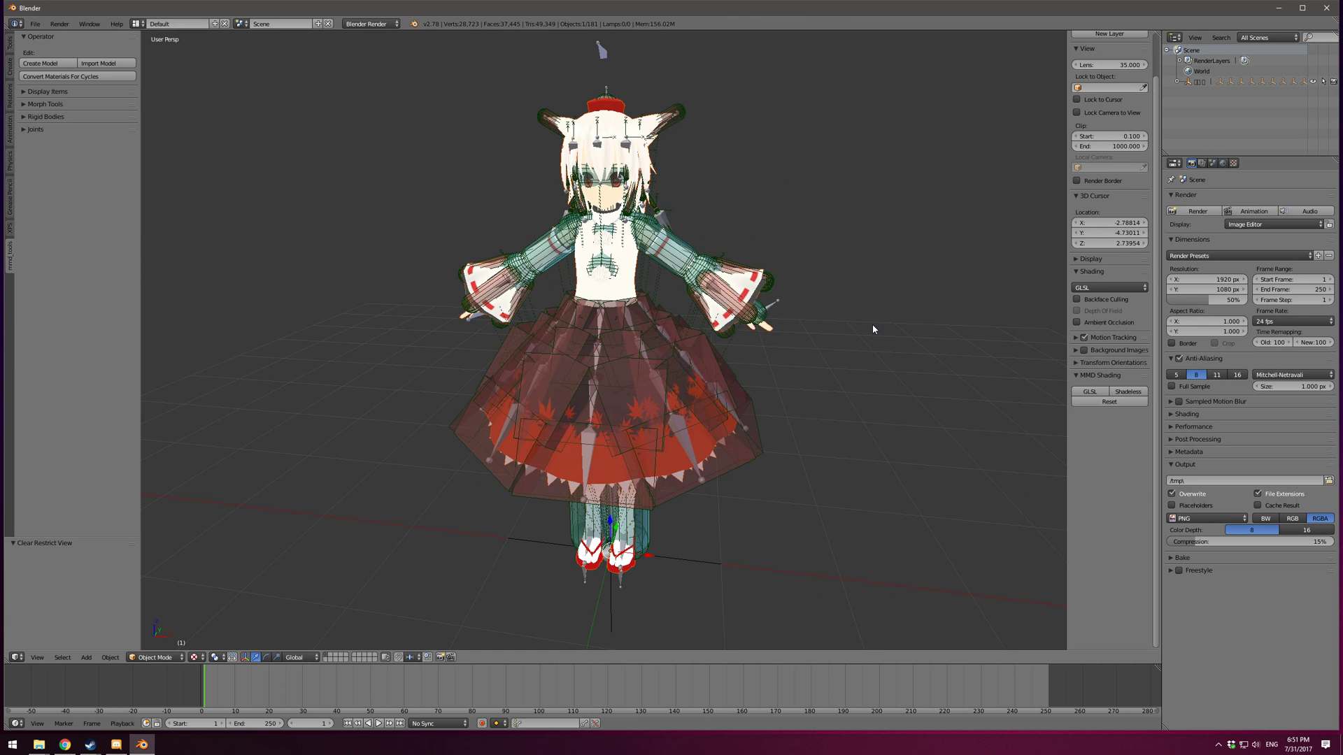
pyautogui.moveTo(871, 324)
pyautogui.mouseDown(button='middle')
pyautogui.moveTo(814, 349)
pyautogui.moveTo(884, 339)
pyautogui.mouseUp(button='middle')
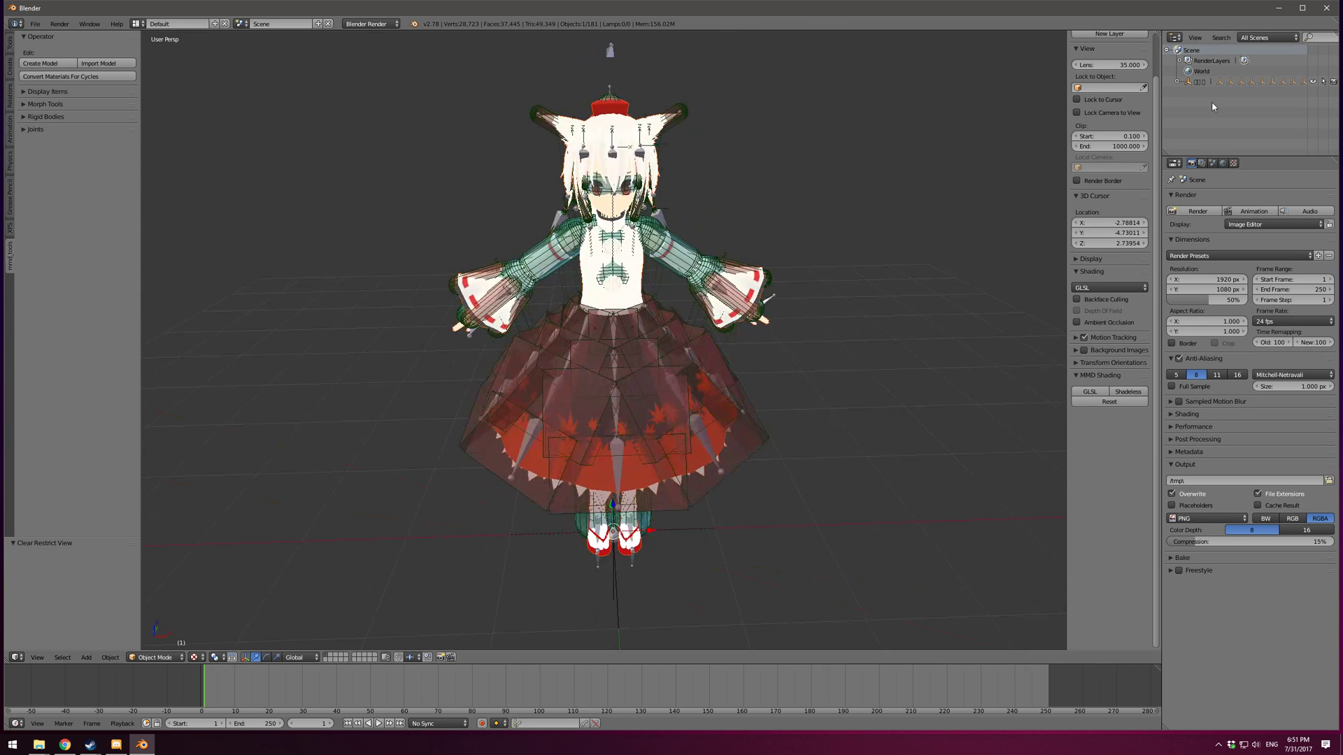
# Expand the armature in the Outliner to list its Pose and mesh entries, toggling the mesh visibility.
pyautogui.click(1177, 81)
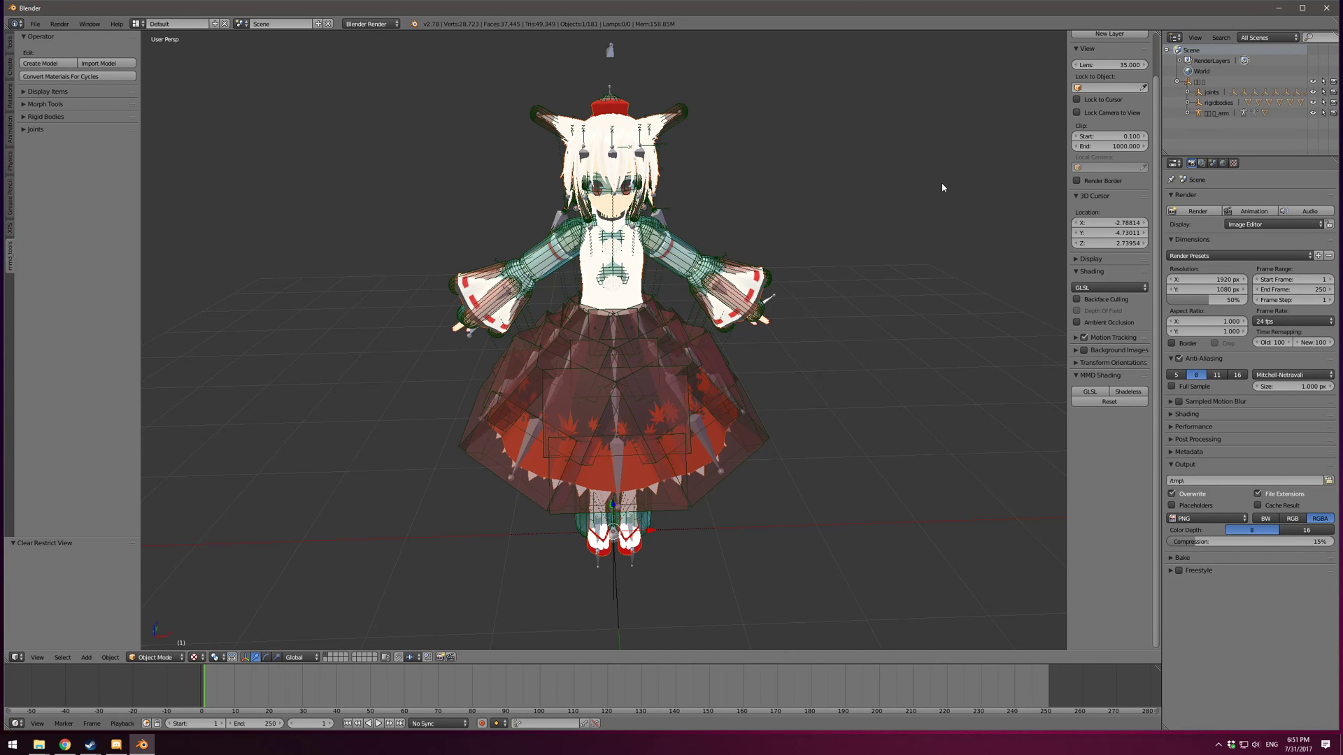
pyautogui.moveTo(941, 183); pyautogui.dragTo(926, 189, button='middle')
pyautogui.click(1188, 112)
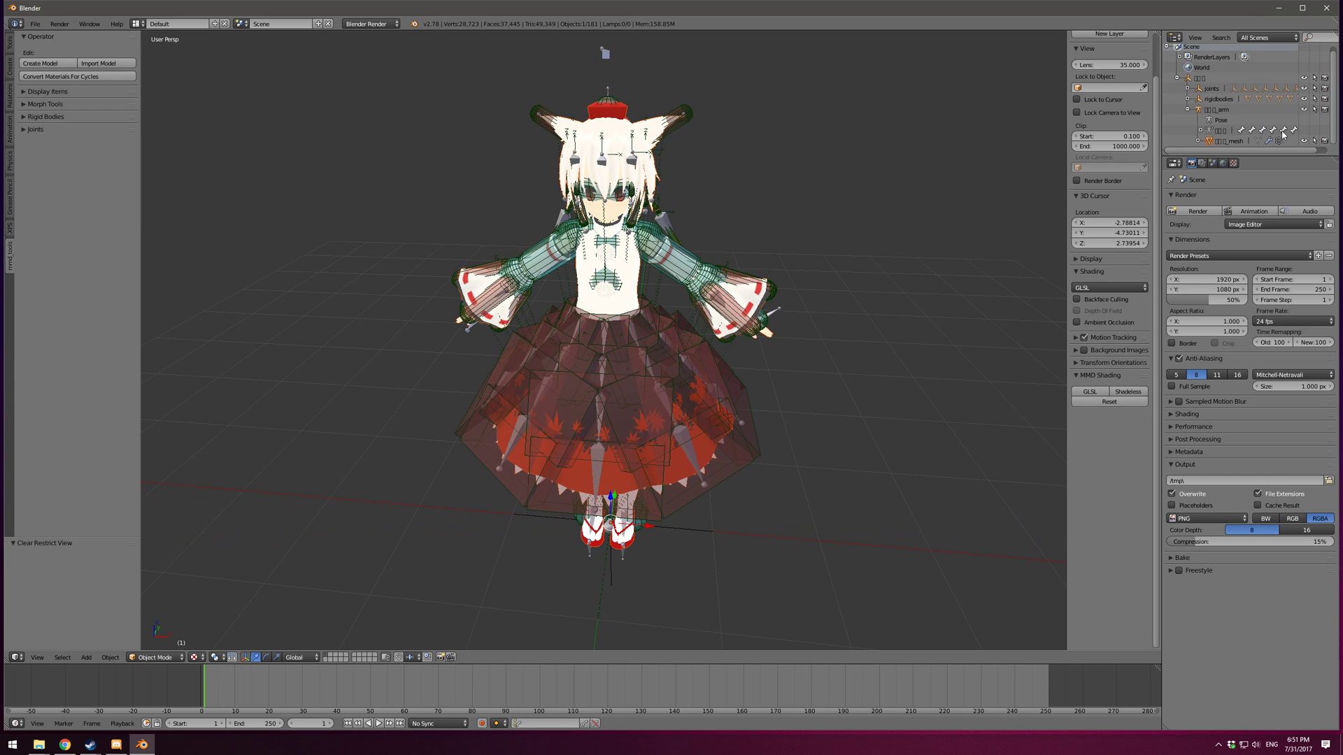
pyautogui.click(1304, 141)
pyautogui.click(1304, 141)
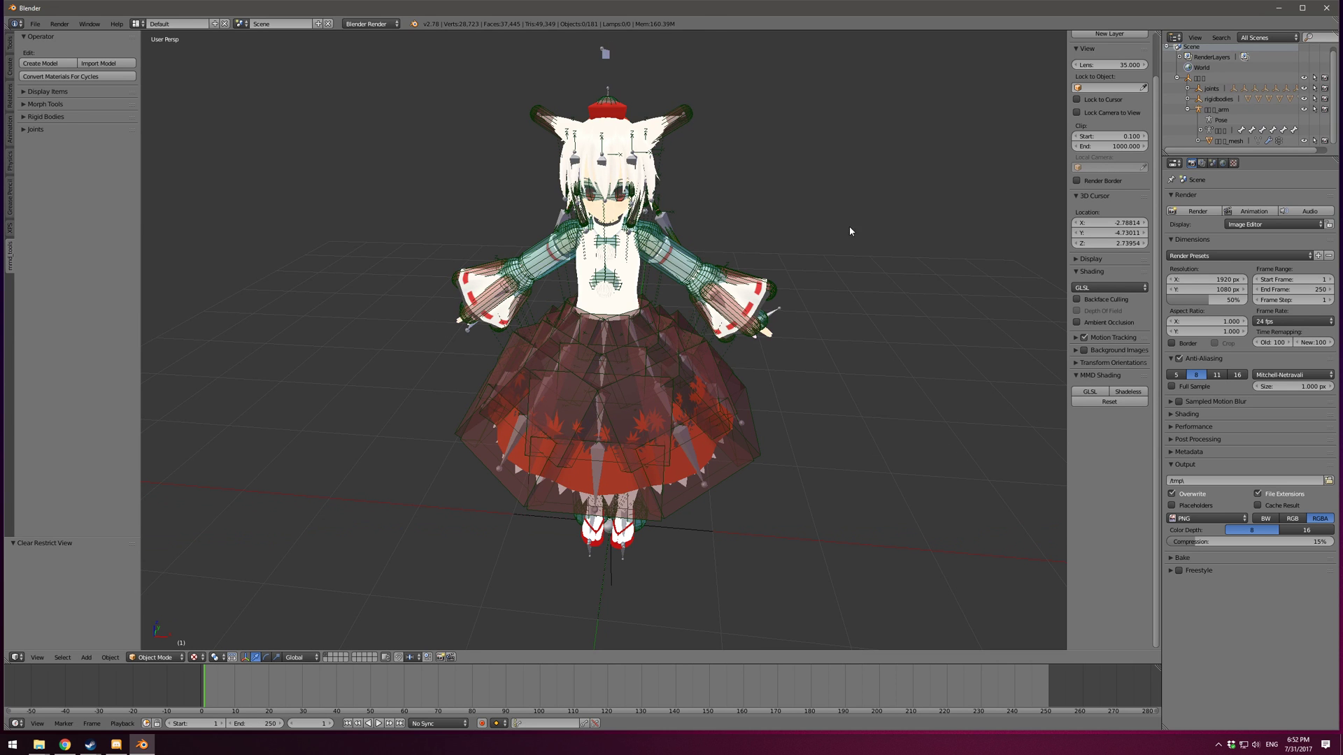
# Hide the character mesh with H and orbit around the remaining rigid bodies.
pyautogui.rightClick(769, 337)
pyautogui.moveTo(882, 297); pyautogui.dragTo(867, 296, button='middle')
pyautogui.moveTo(821, 359); pyautogui.dragTo(770, 363, button='middle')
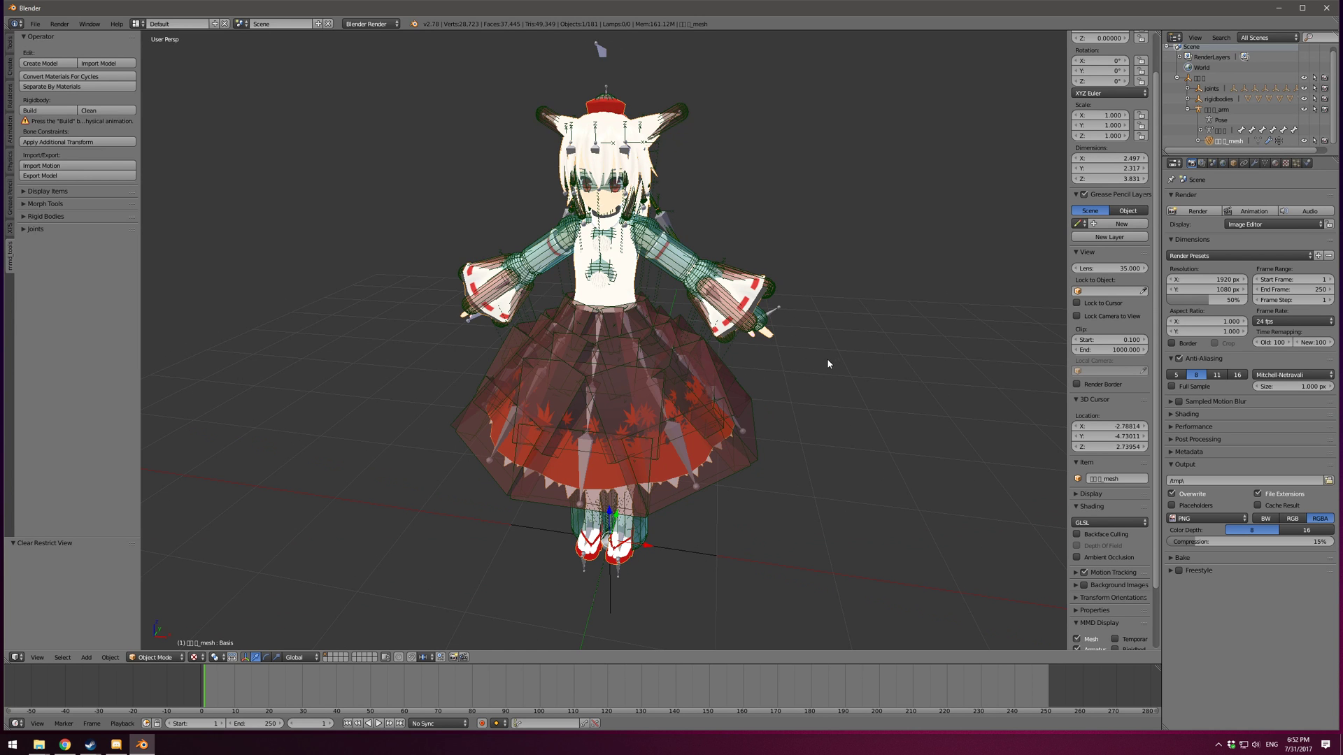
pyautogui.moveTo(827, 358); pyautogui.dragTo(619, 334, button='middle')
pyautogui.scroll(2, 809, 363)
pyautogui.press('h')
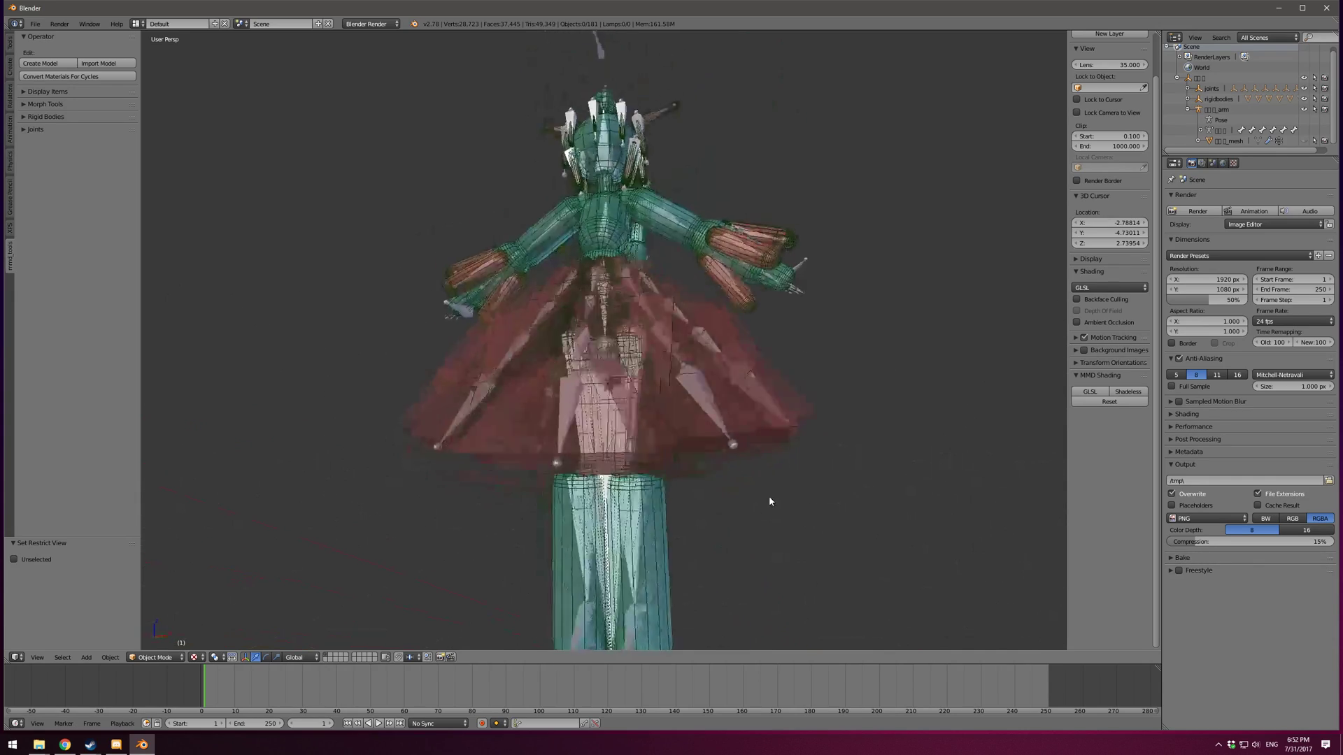
pyautogui.moveTo(775, 509); pyautogui.dragTo(796, 518, button='middle')
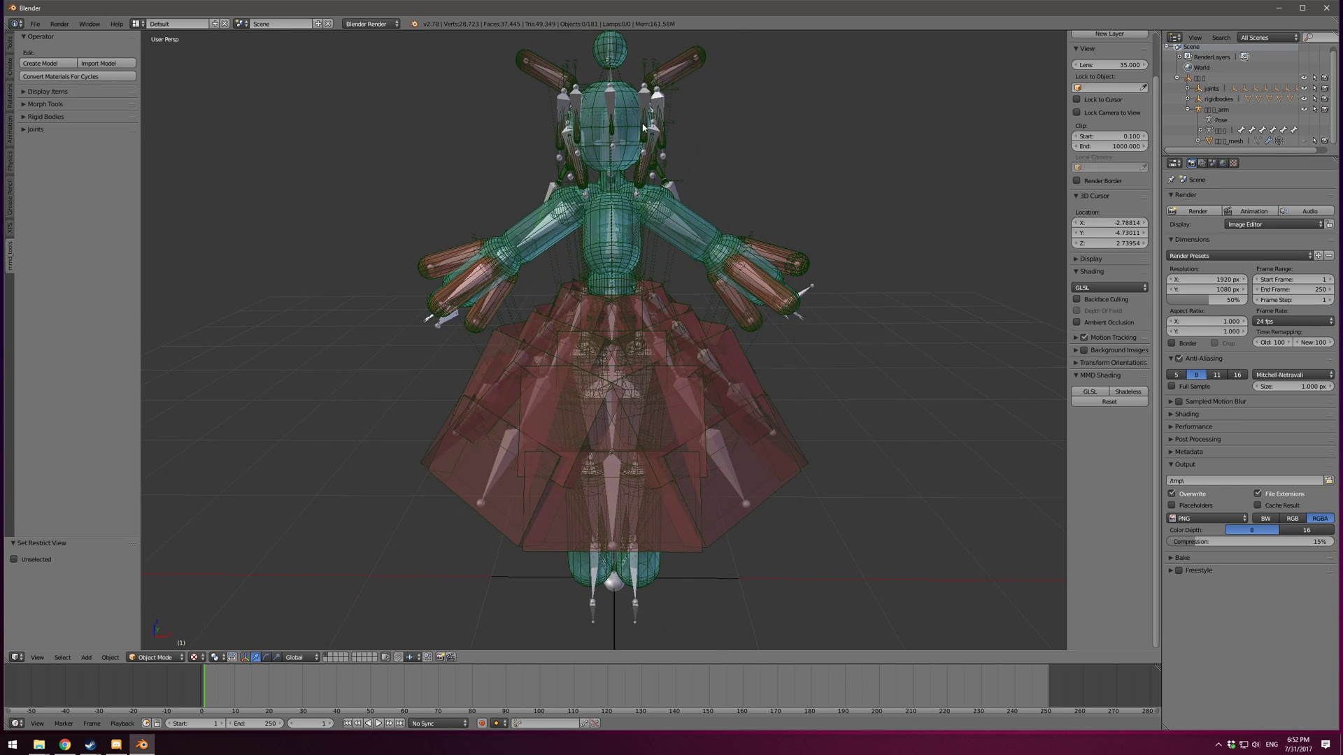
pyautogui.moveTo(859, 257); pyautogui.dragTo(804, 341, button='middle')
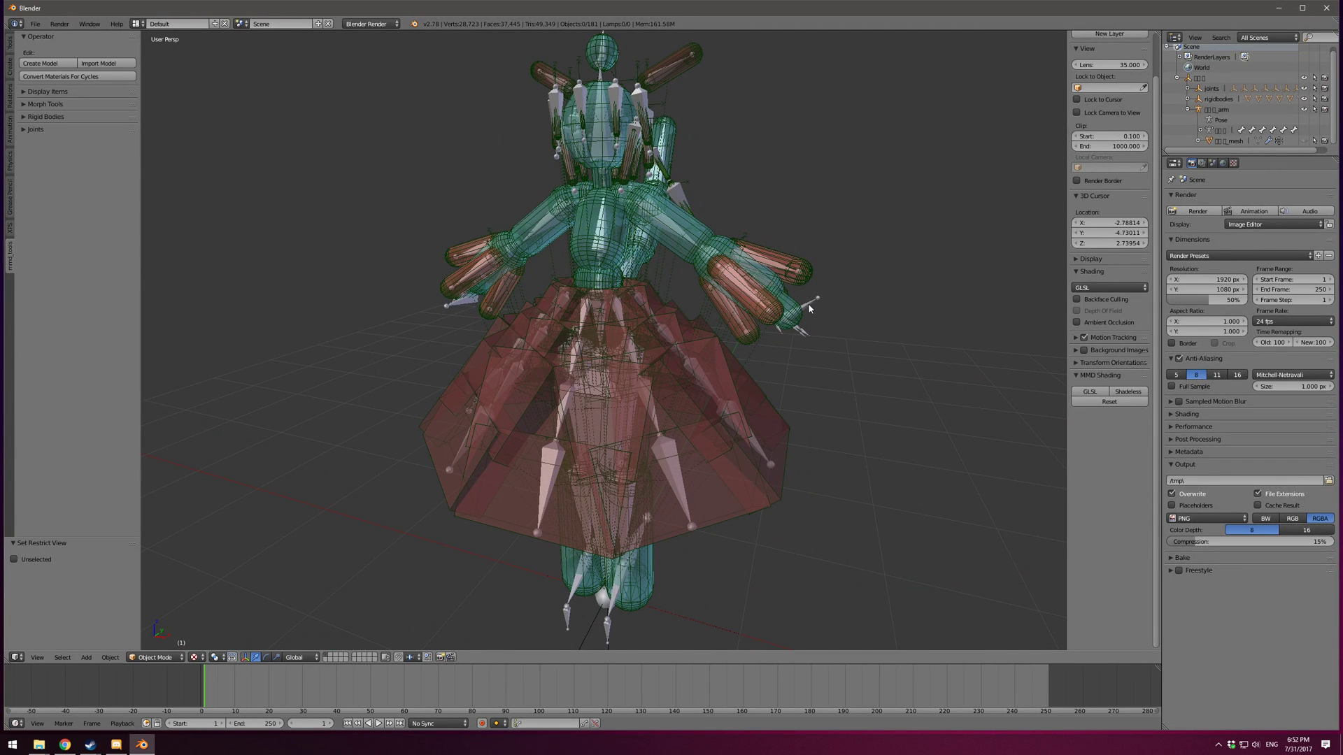
# Select the armature and hide its bones, then zoom out and orbit to the model's back.
pyautogui.rightClick(807, 308)
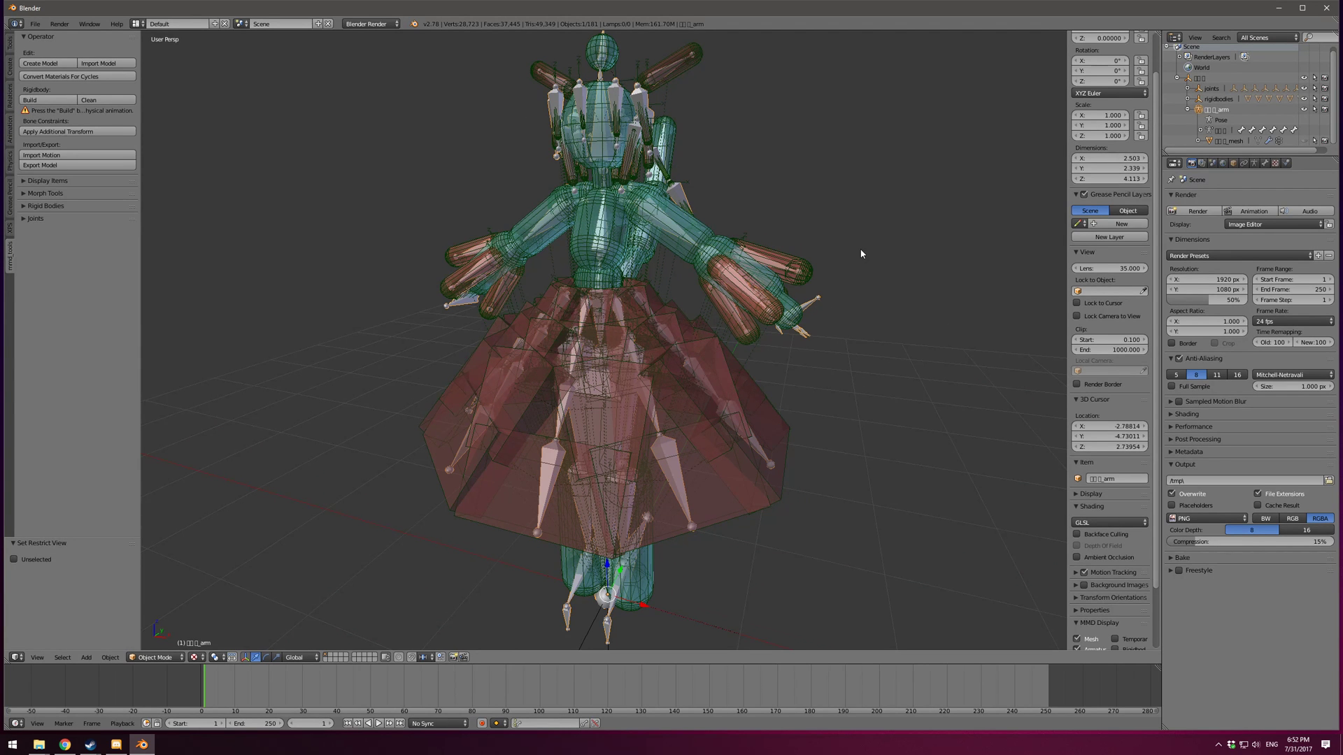
pyautogui.hotkey('ctrl', 'z')
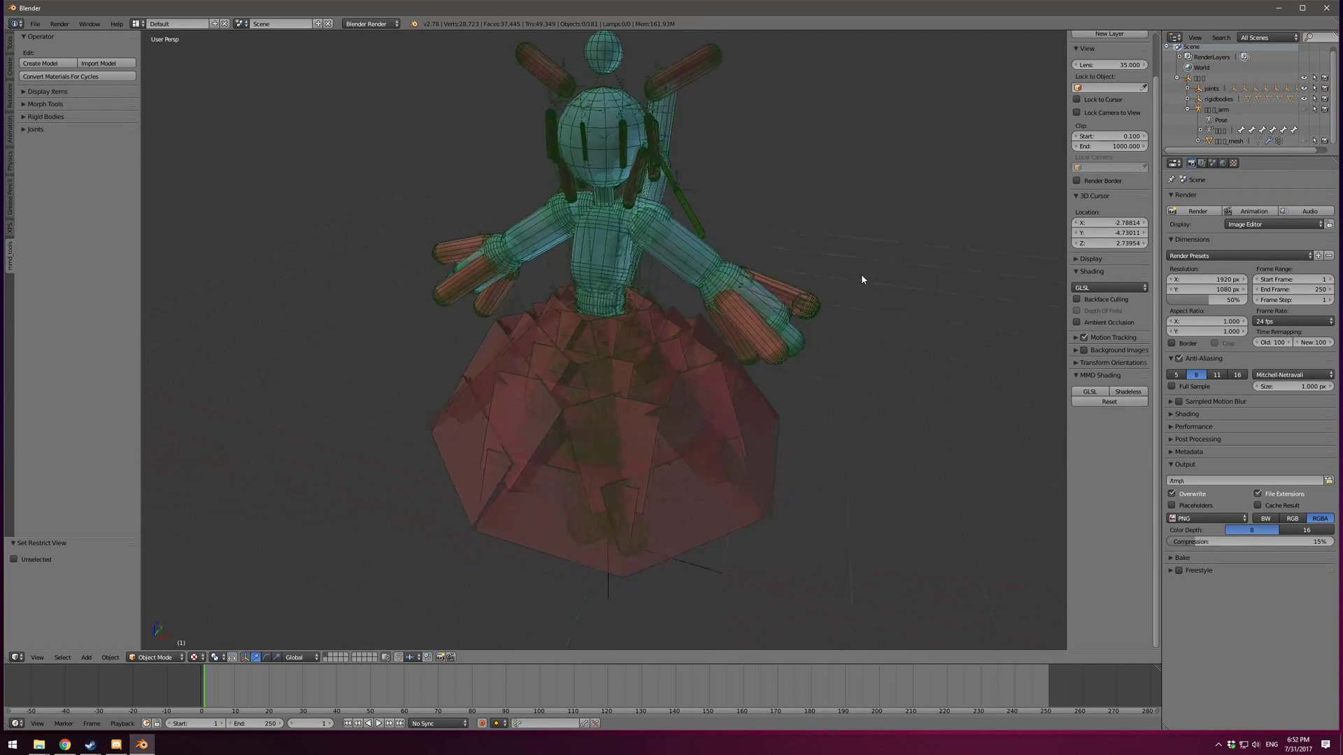
pyautogui.scroll(-5, 838, 283)
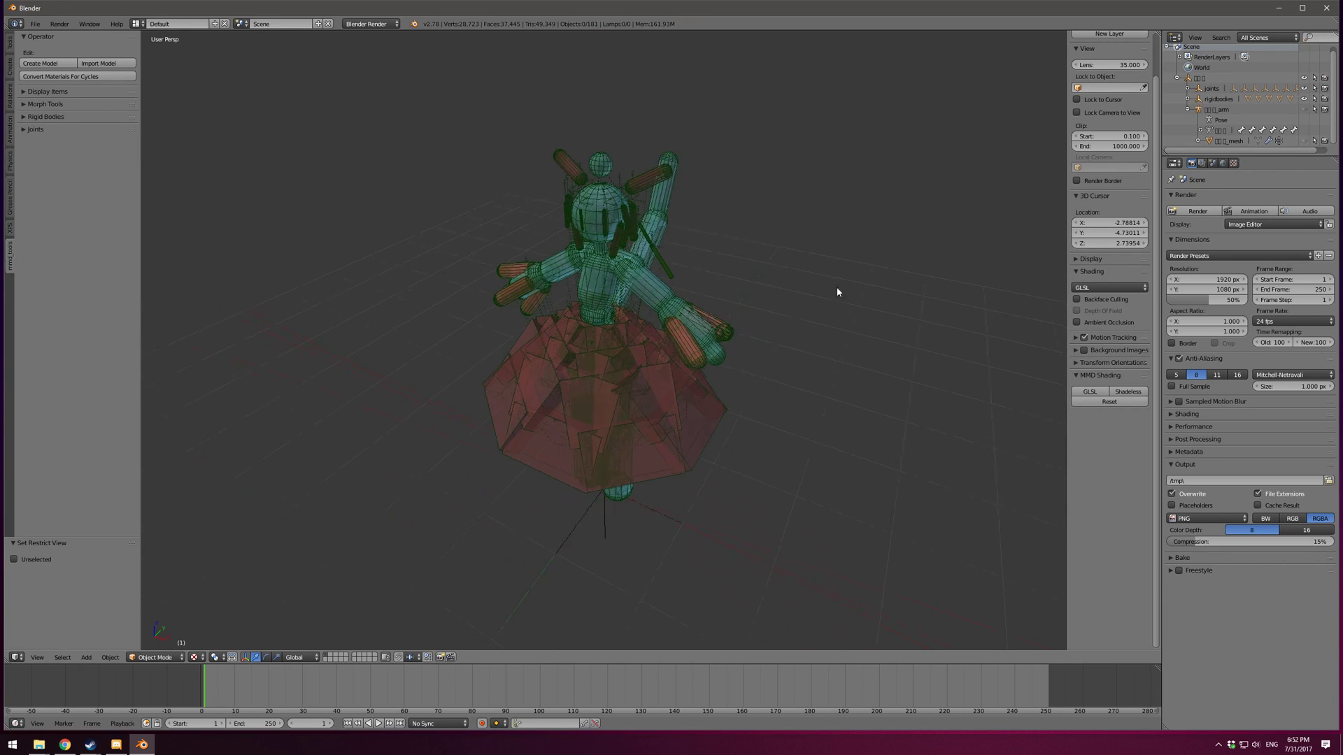
pyautogui.moveTo(836, 287); pyautogui.dragTo(794, 305, button='middle')
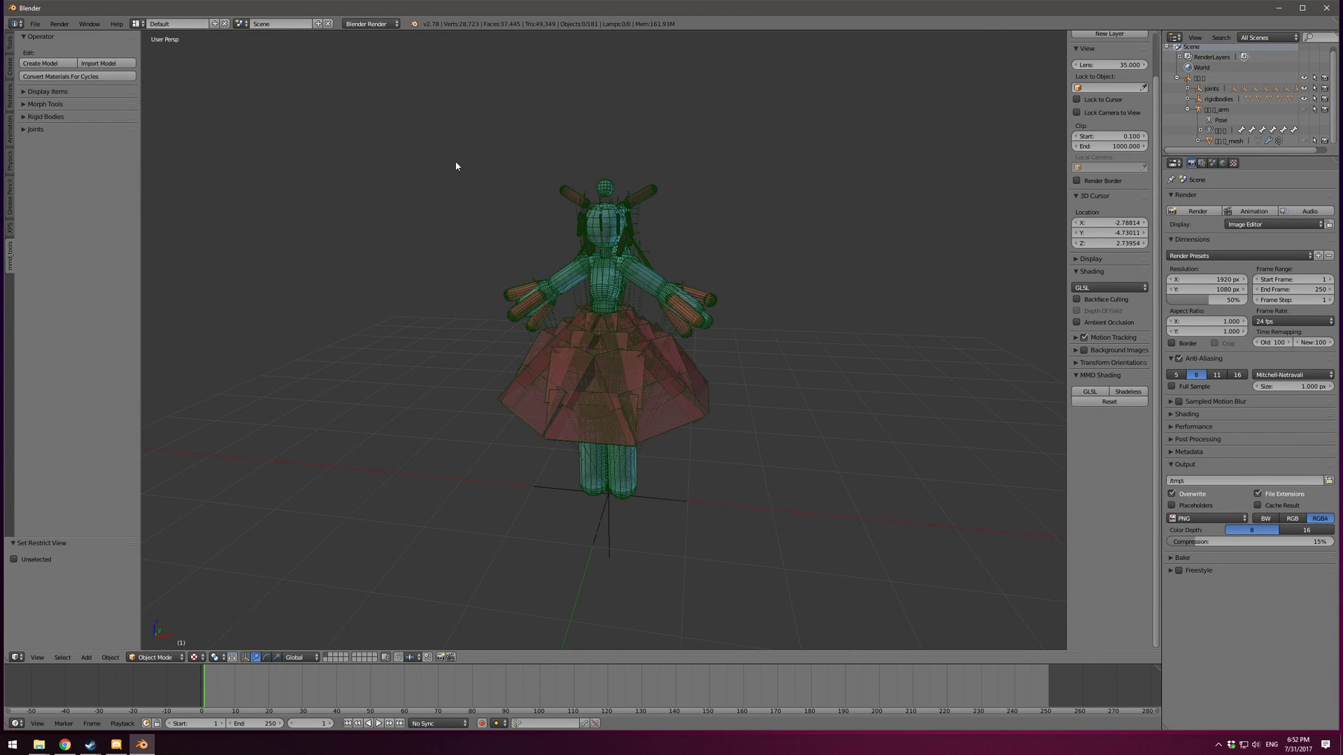
# Box-select the rigid body and joint objects around the hidden model.
pyautogui.press('b')
pyautogui.moveTo(453, 130); pyautogui.dragTo(283, 347)
pyautogui.press('b')
pyautogui.moveTo(261, 105); pyautogui.dragTo(433, 350)
pyautogui.press('b')
pyautogui.moveTo(203, 84); pyautogui.dragTo(432, 388)
# Box-select all remaining rigid bodies and joints, delete them, and unhide the character with Alt+H.
pyautogui.press('b')
pyautogui.moveTo(198, 89); pyautogui.dragTo(495, 327)
pyautogui.press('b')
pyautogui.press('b')
pyautogui.moveTo(423, 126); pyautogui.dragTo(762, 531)
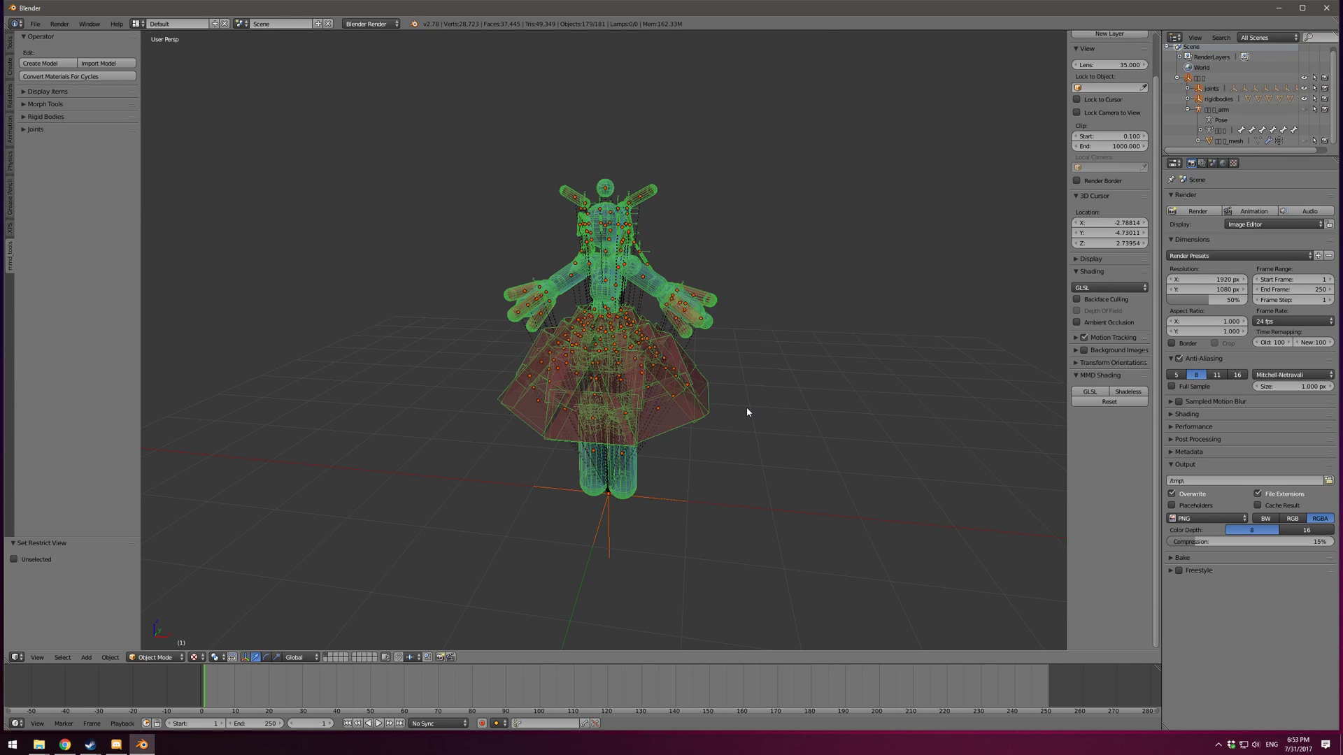
pyautogui.press('x')
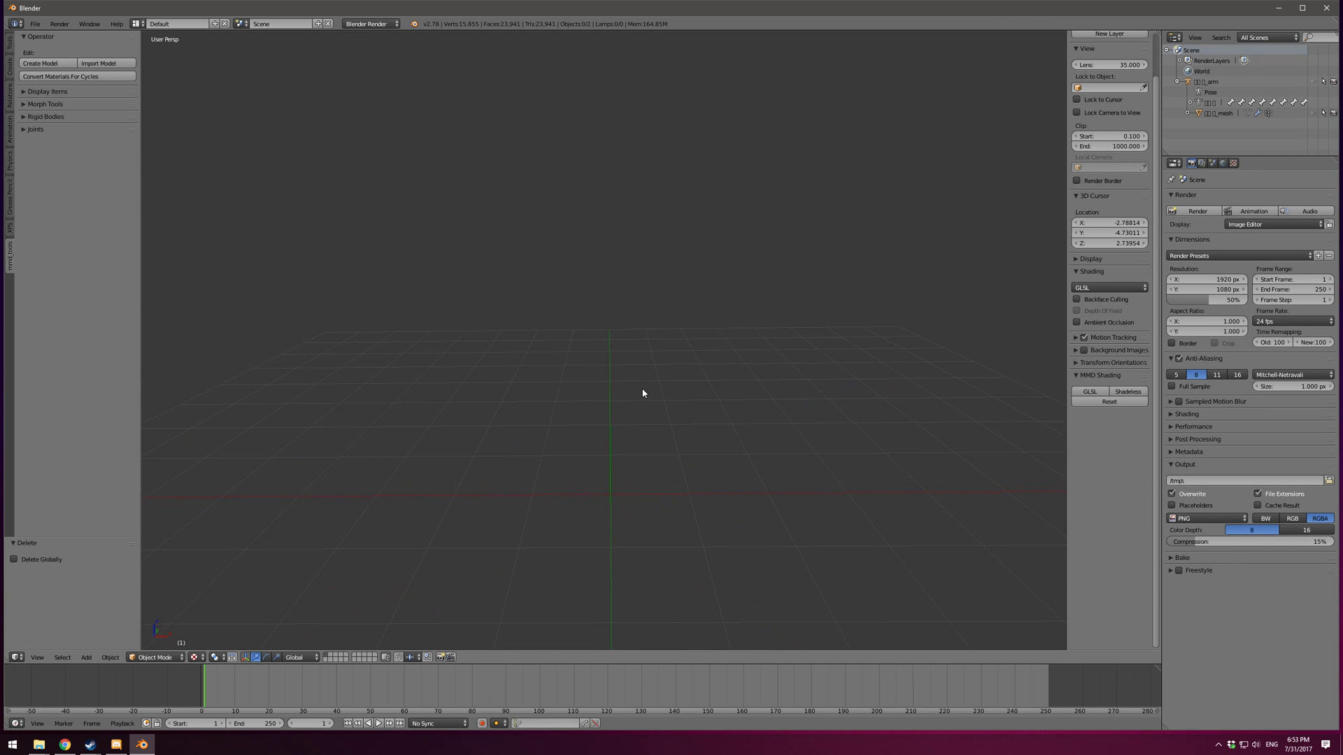
pyautogui.hotkey('alt', 'h')
pyautogui.scroll(5, 726, 404)
pyautogui.moveTo(726, 404); pyautogui.dragTo(769, 342, button='middle')
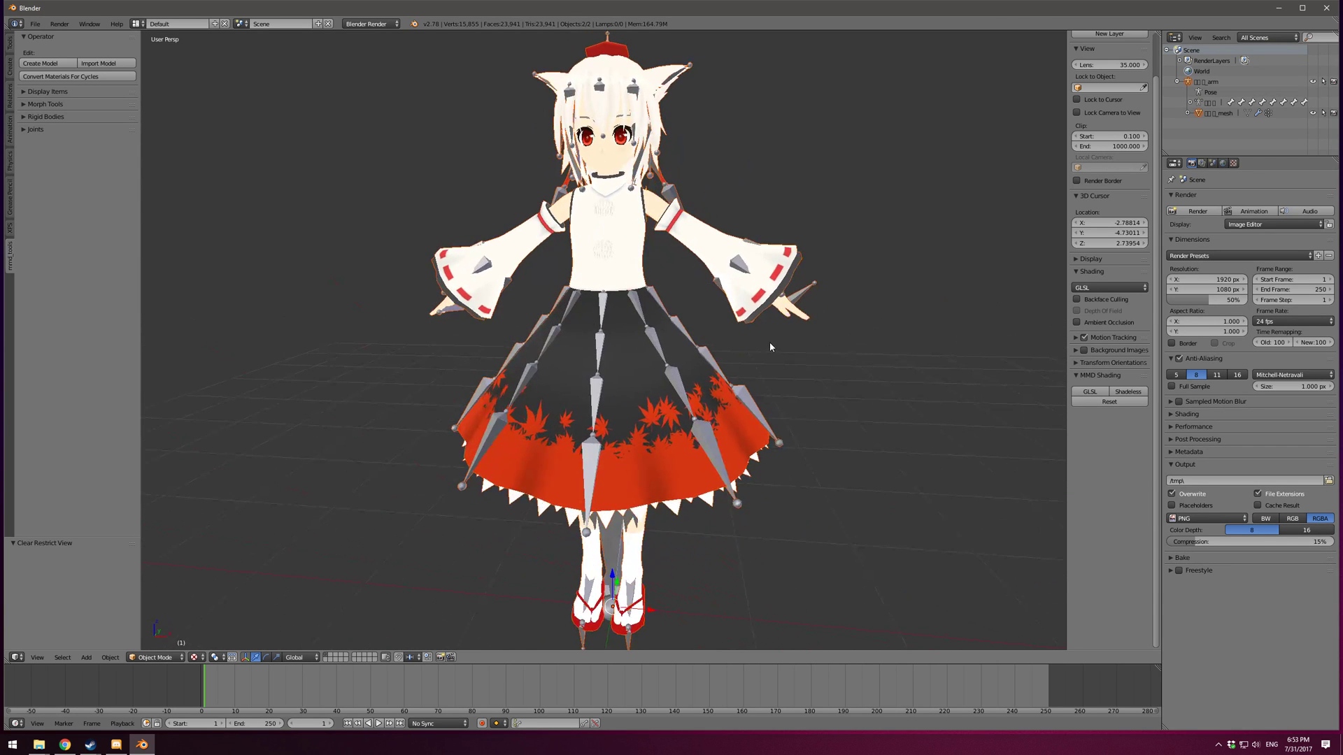
pyautogui.rightClick(790, 256)
pyautogui.rightClick(743, 275)
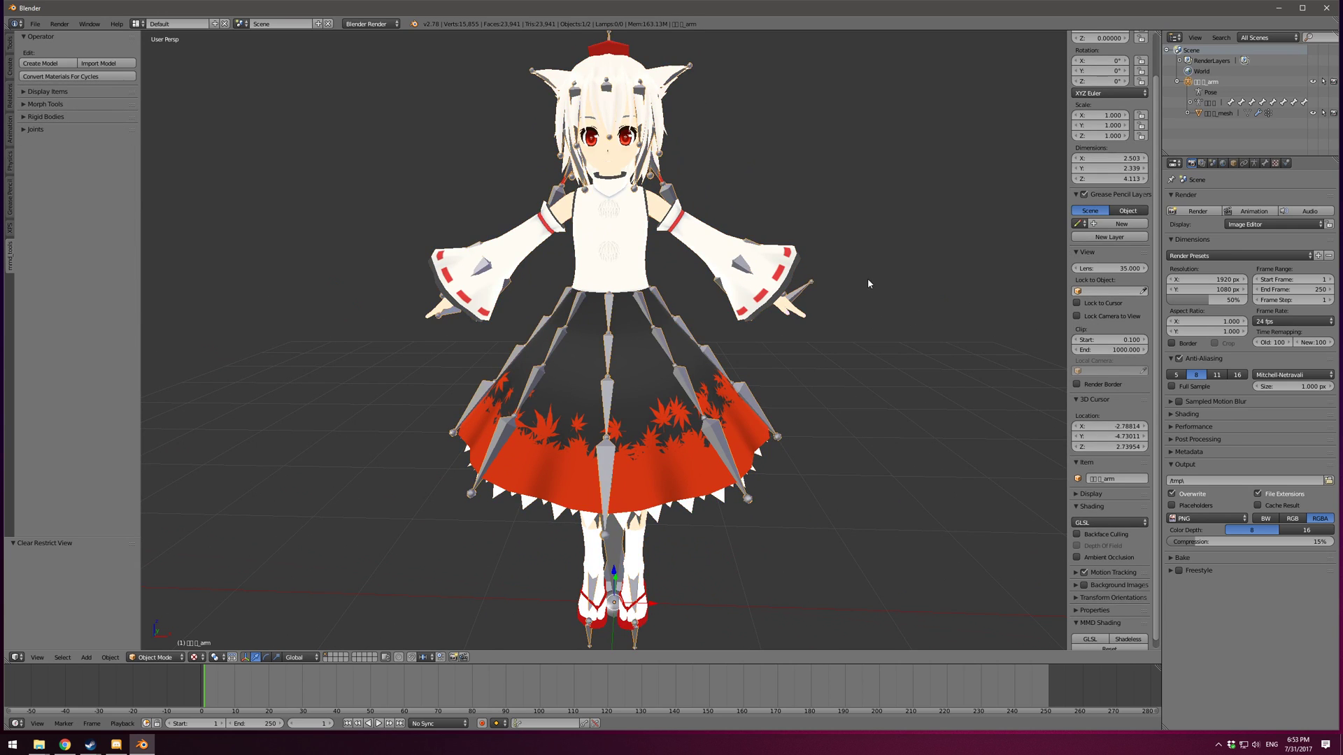
pyautogui.moveTo(867, 279)
pyautogui.mouseDown(button='middle')
pyautogui.moveTo(764, 336)
pyautogui.moveTo(800, 294)
pyautogui.moveTo(860, 300)
pyautogui.moveTo(857, 385)
pyautogui.moveTo(864, 298)
pyautogui.mouseUp(button='middle')
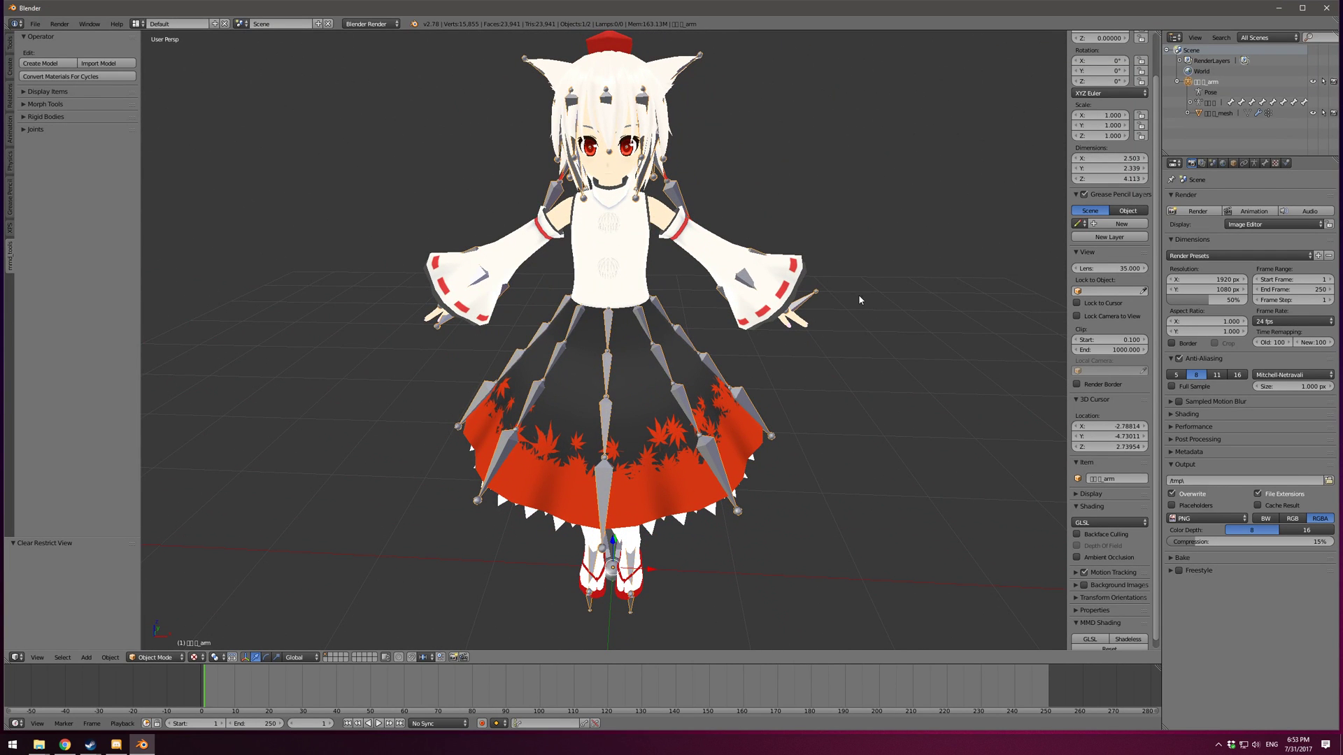
pyautogui.click(859, 323)
pyautogui.moveTo(868, 300); pyautogui.dragTo(867, 265, button='middle')
pyautogui.moveTo(639, 272); pyautogui.dragTo(713, 301, button='middle')
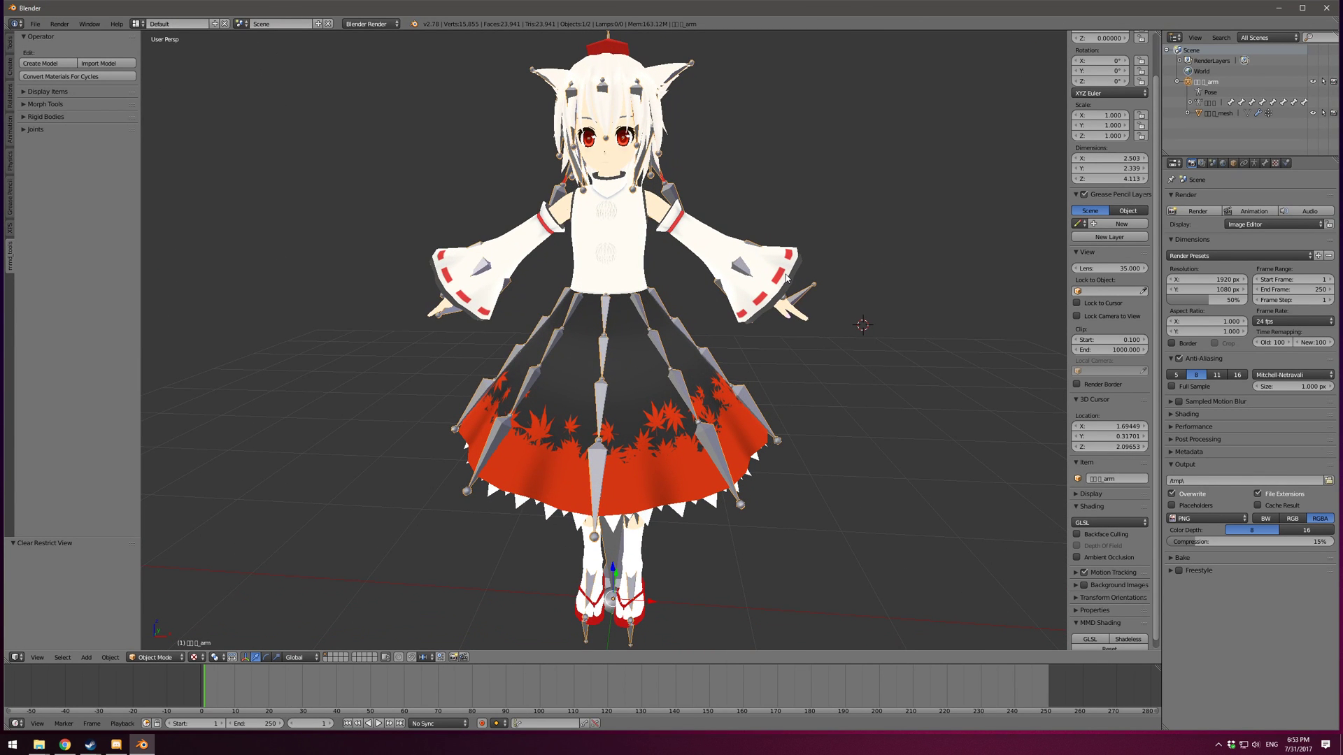
pyautogui.rightClick(786, 278)
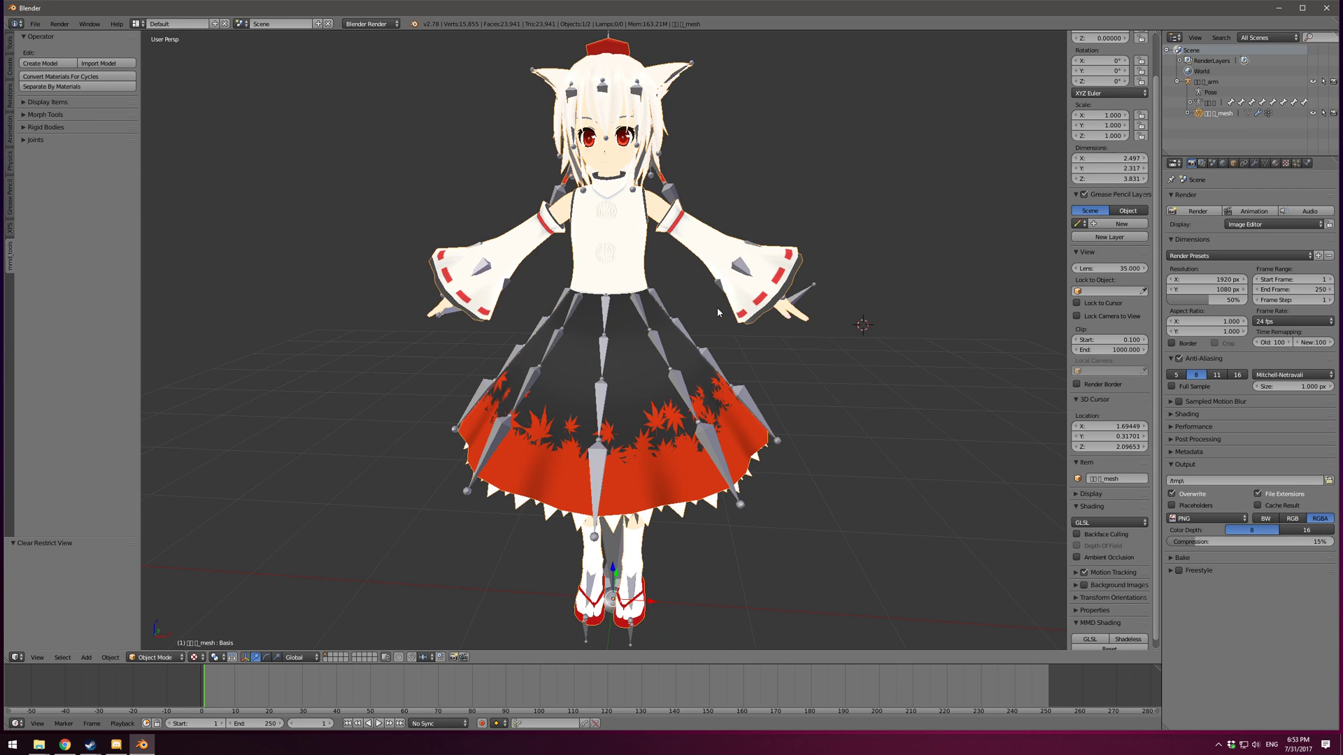
pyautogui.moveTo(718, 313); pyautogui.dragTo(689, 253, button='middle')
# Hide the character mesh, orbit around the bare bone armature, and select the armature.
pyautogui.press('h')
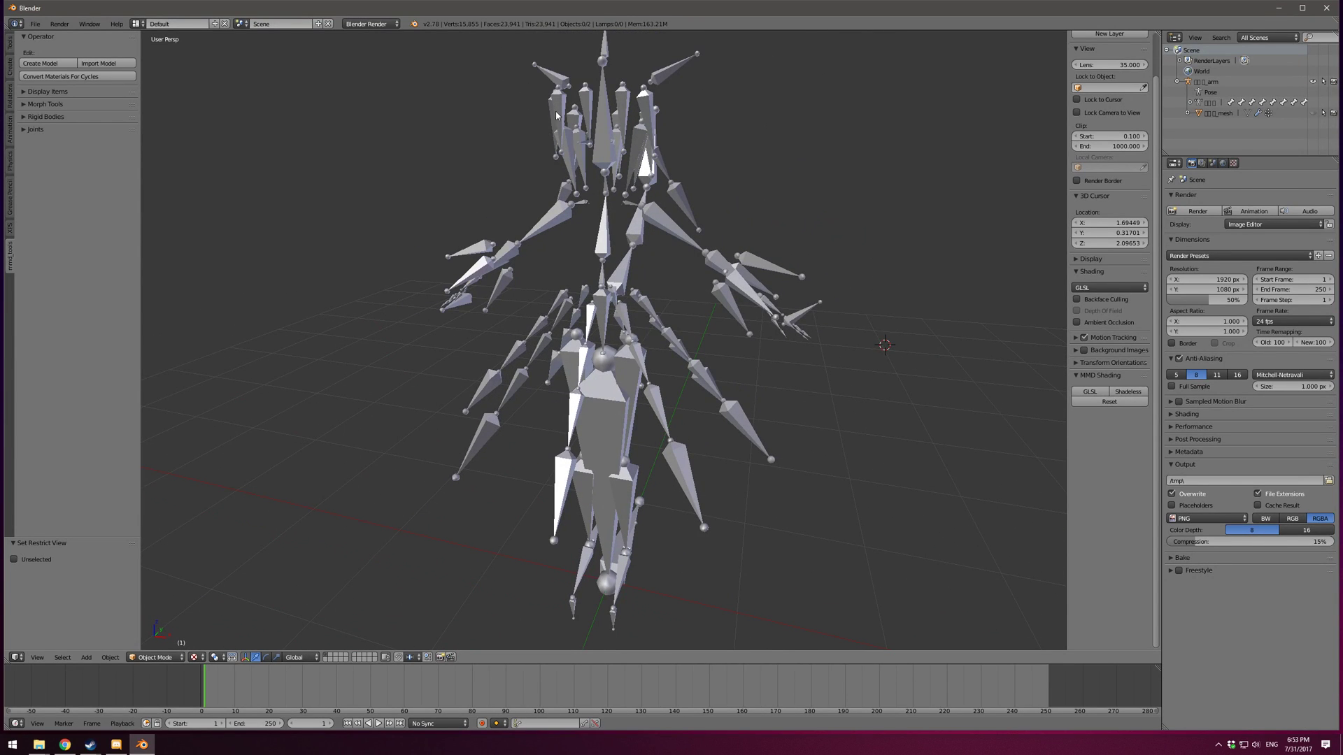
pyautogui.moveTo(516, 203); pyautogui.dragTo(380, 287, button='middle')
pyautogui.hotkey('alt', 'h')
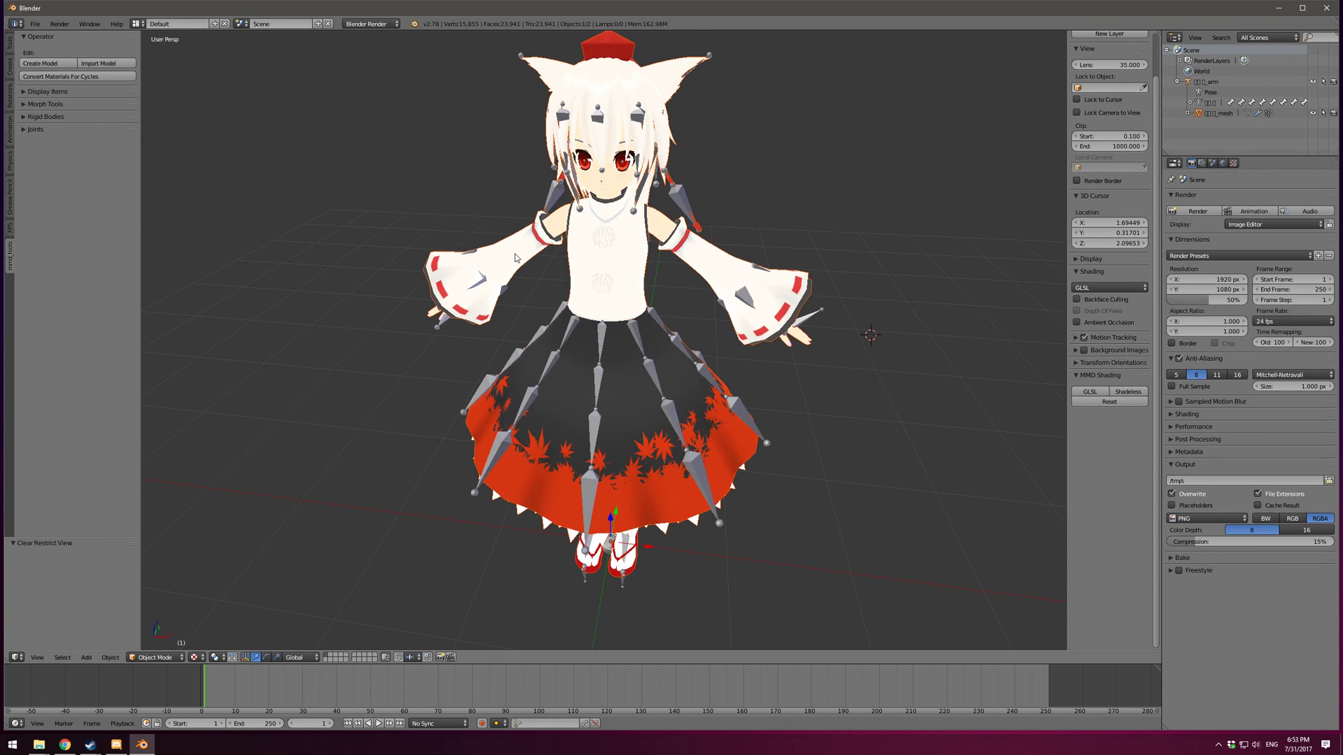
pyautogui.rightClick(539, 228)
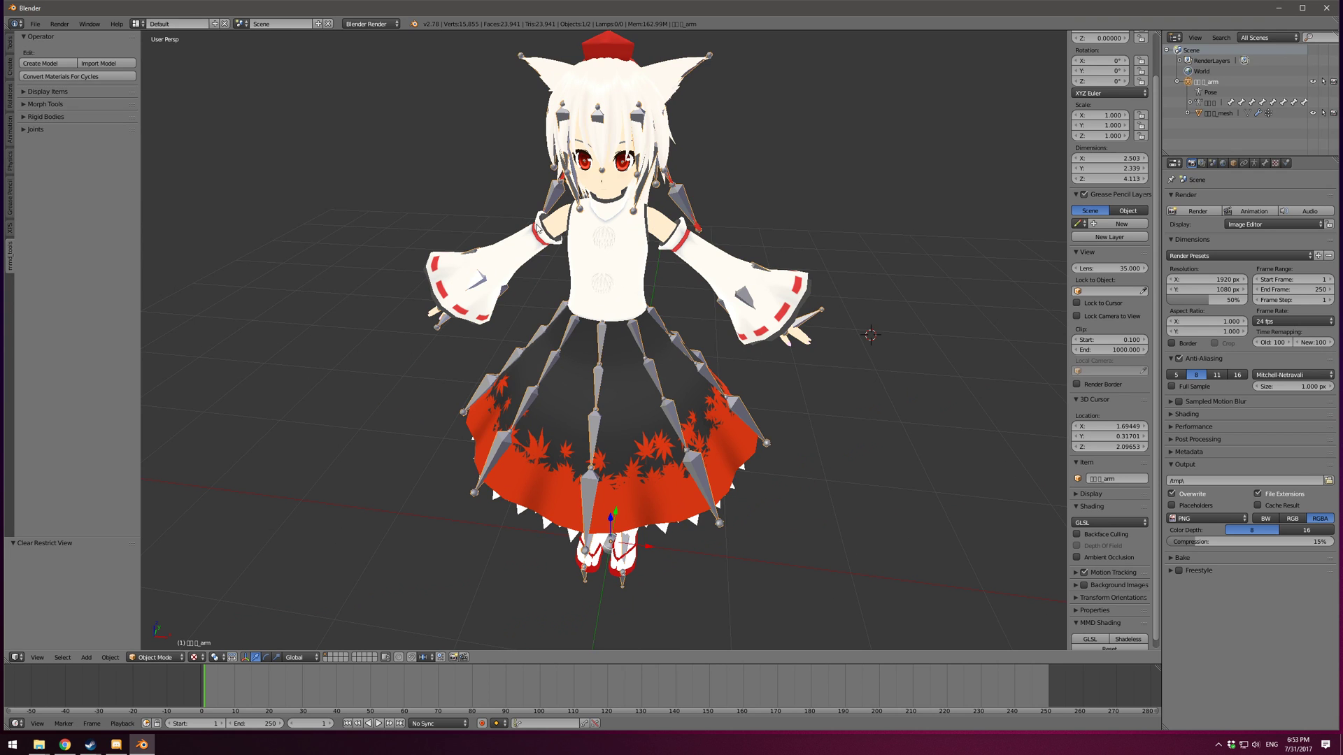
pyautogui.rightClick(432, 262)
pyautogui.press('h')
pyautogui.moveTo(431, 262); pyautogui.dragTo(655, 172, button='middle')
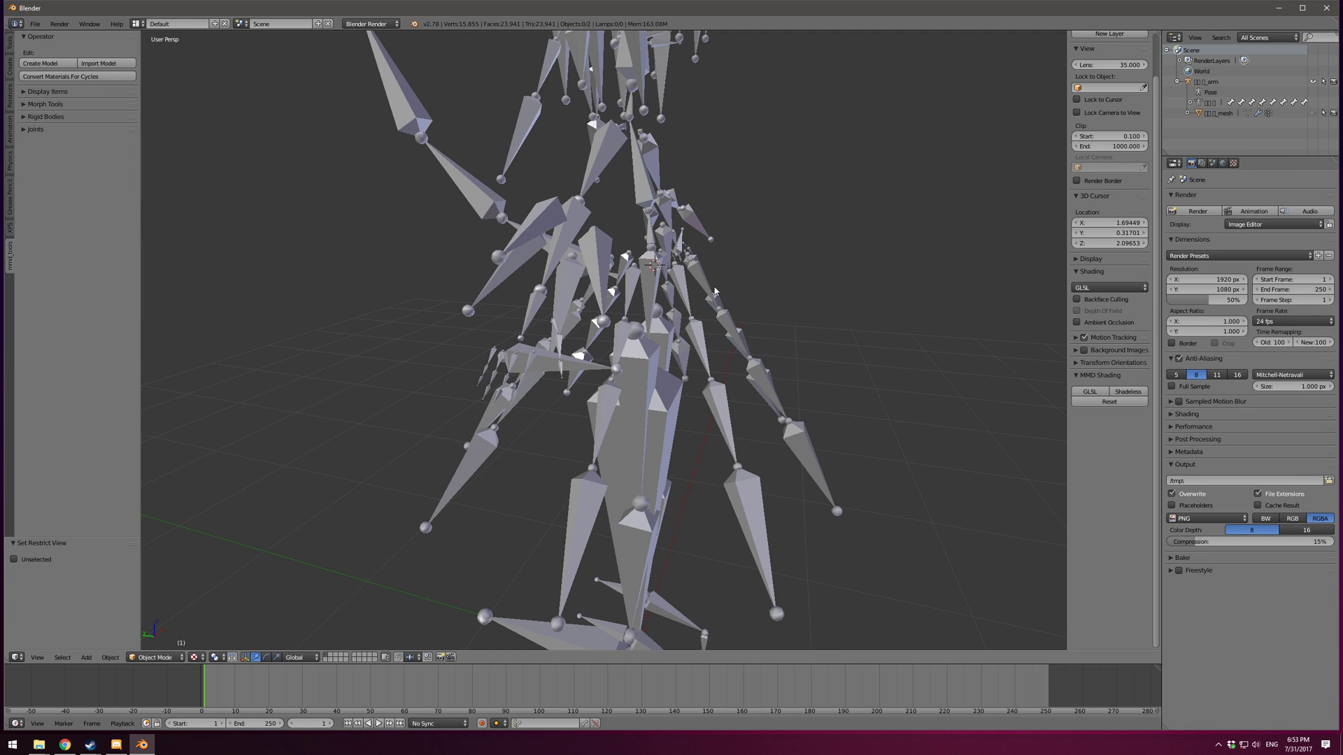
pyautogui.moveTo(715, 289)
pyautogui.mouseDown(button='middle')
pyautogui.moveTo(770, 283)
pyautogui.moveTo(675, 295)
pyautogui.moveTo(668, 311)
pyautogui.moveTo(673, 272)
pyautogui.moveTo(798, 266)
pyautogui.moveTo(592, 289)
pyautogui.moveTo(657, 278)
pyautogui.moveTo(695, 300)
pyautogui.moveTo(770, 294)
pyautogui.moveTo(727, 300)
pyautogui.mouseUp(button='middle')
pyautogui.scroll(1, 666, 309)
pyautogui.rightClick(513, 346)
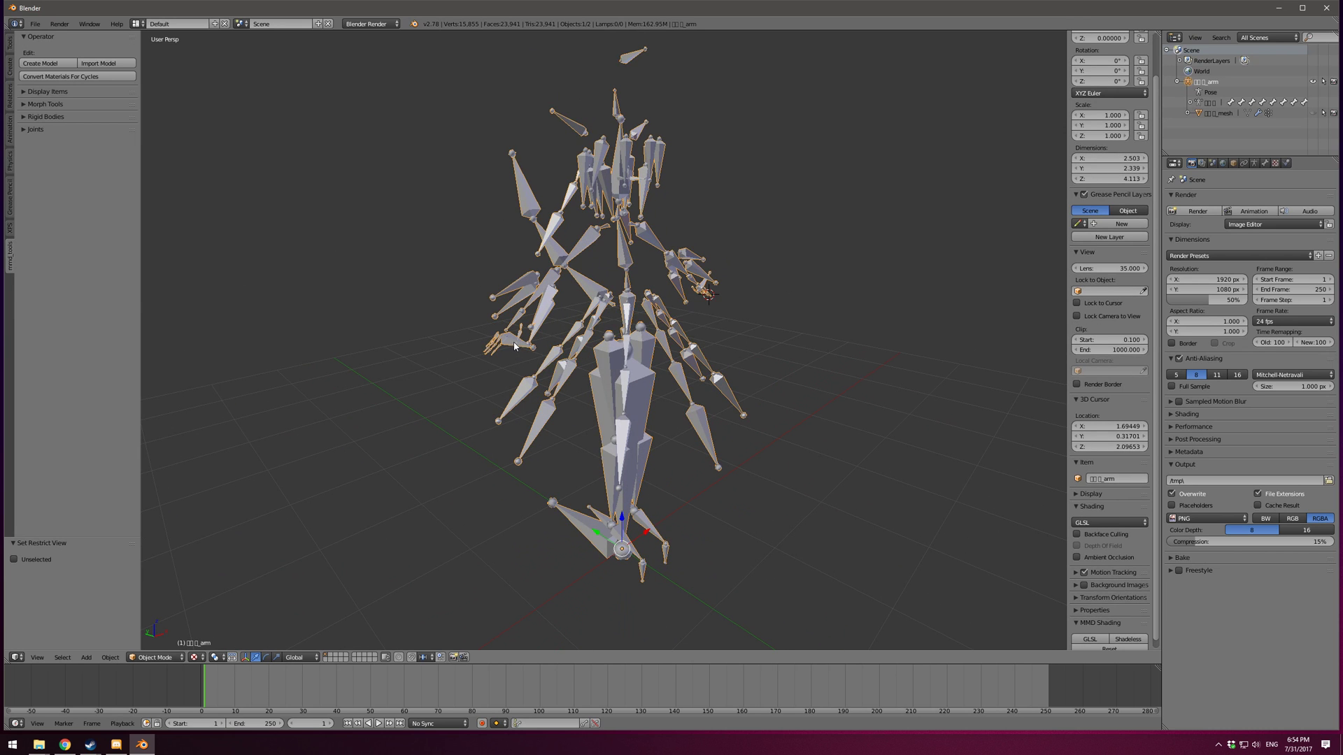
# Switch the armature into Edit Mode and select the hand joint, hand and forearm bones.
pyautogui.moveTo(515, 346); pyautogui.dragTo(643, 348, button='middle')
pyautogui.press('Tab')
pyautogui.rightClick(527, 337)
pyautogui.rightClick(719, 346)
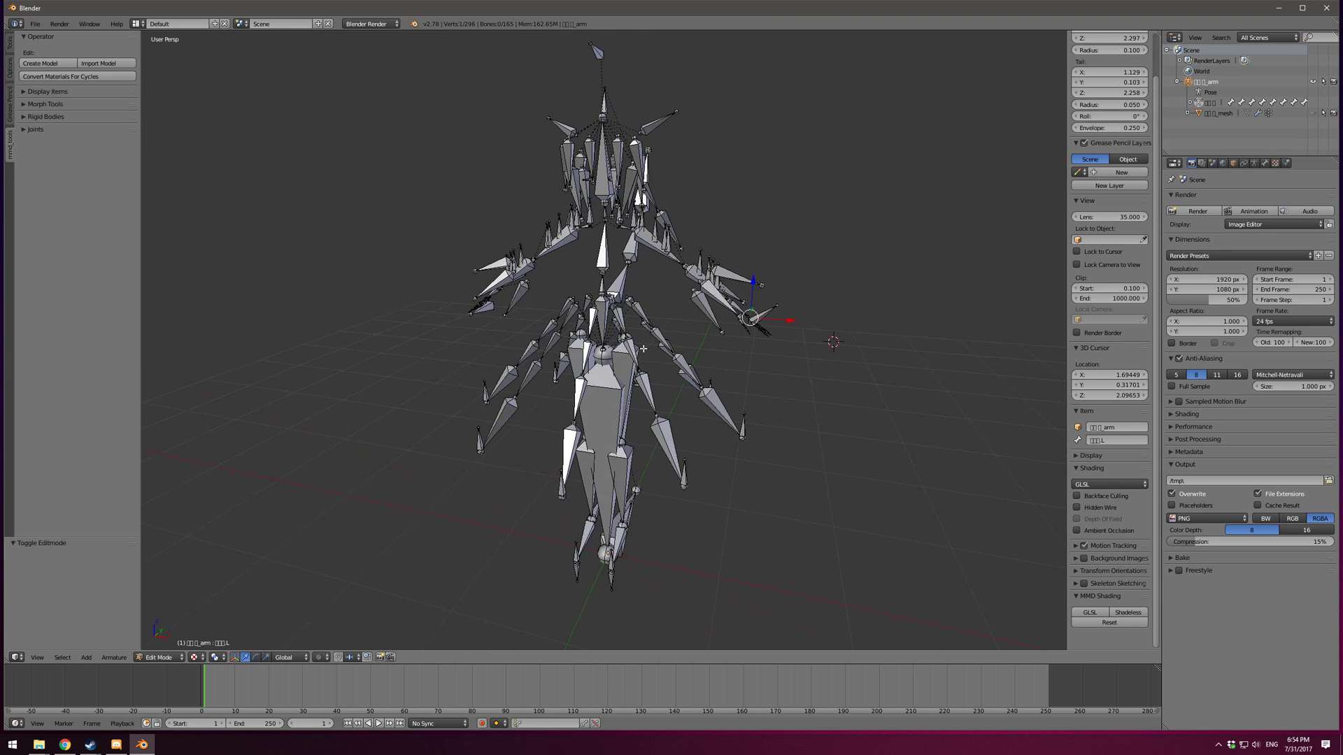
pyautogui.rightClick(763, 316)
pyautogui.scroll(2, 676, 354)
pyautogui.rightClick(755, 423)
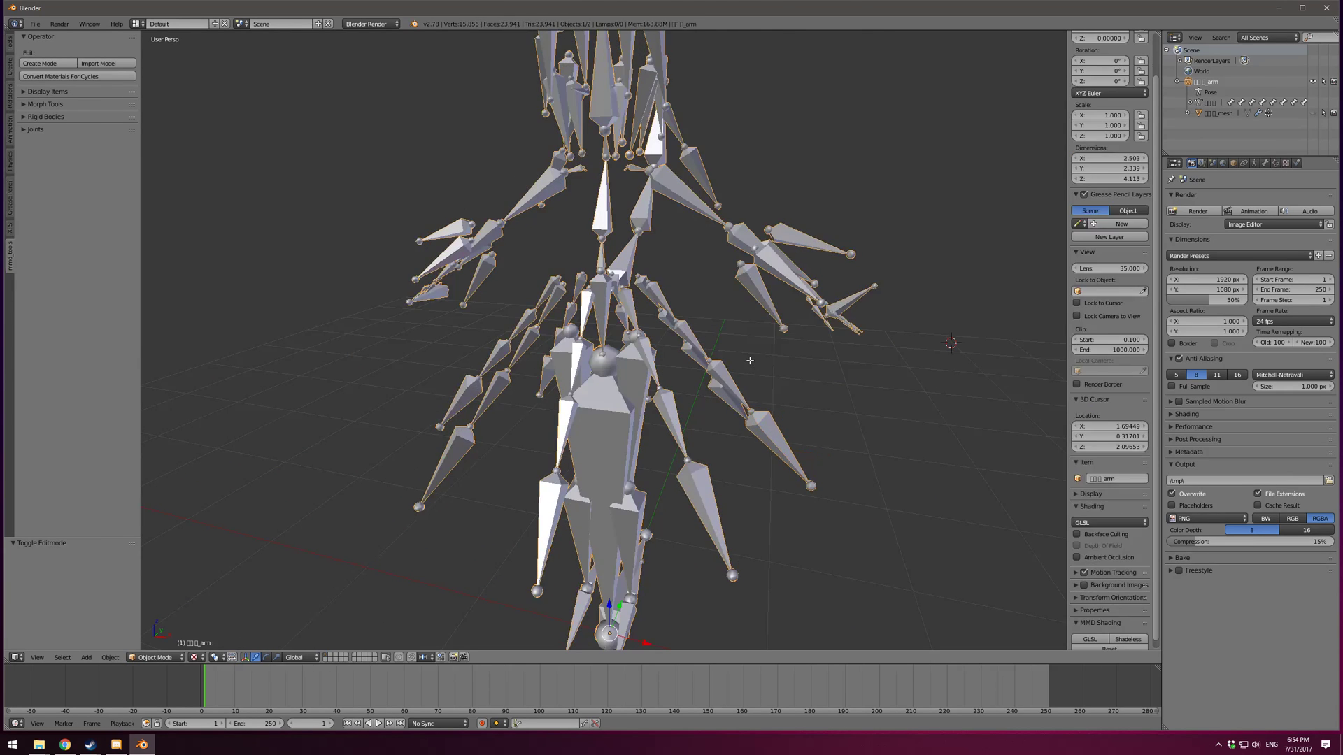
# Select the mid-chest bone and neighbouring chest bones and joints.
pyautogui.moveTo(520, 338); pyautogui.dragTo(601, 231, button='middle')
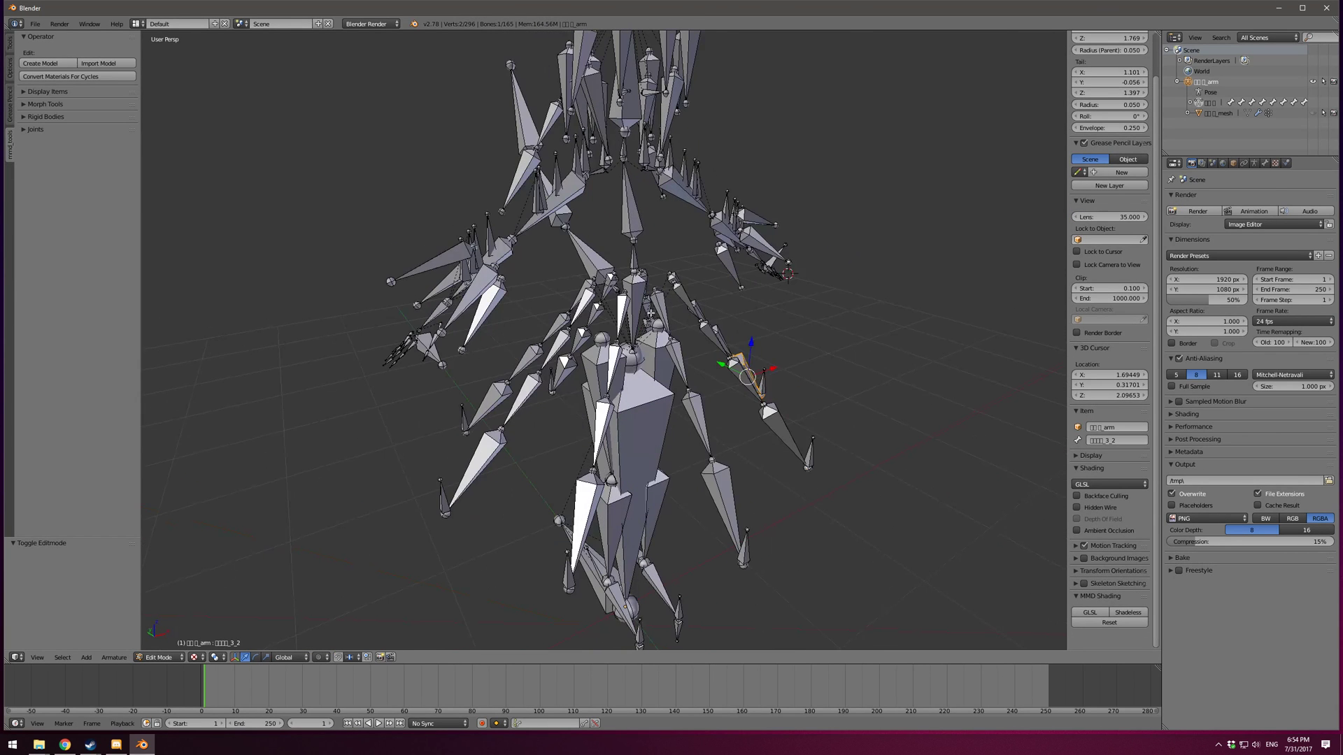
pyautogui.rightClick(624, 204)
pyautogui.rightClick(691, 198)
pyautogui.rightClick(730, 246)
# Leave and re-enter Edit Mode, then select a bone near the left hand.
pyautogui.press('Tab')
pyautogui.moveTo(730, 246); pyautogui.dragTo(699, 279, button='middle')
pyautogui.press('Tab')
pyautogui.rightClick(485, 361)
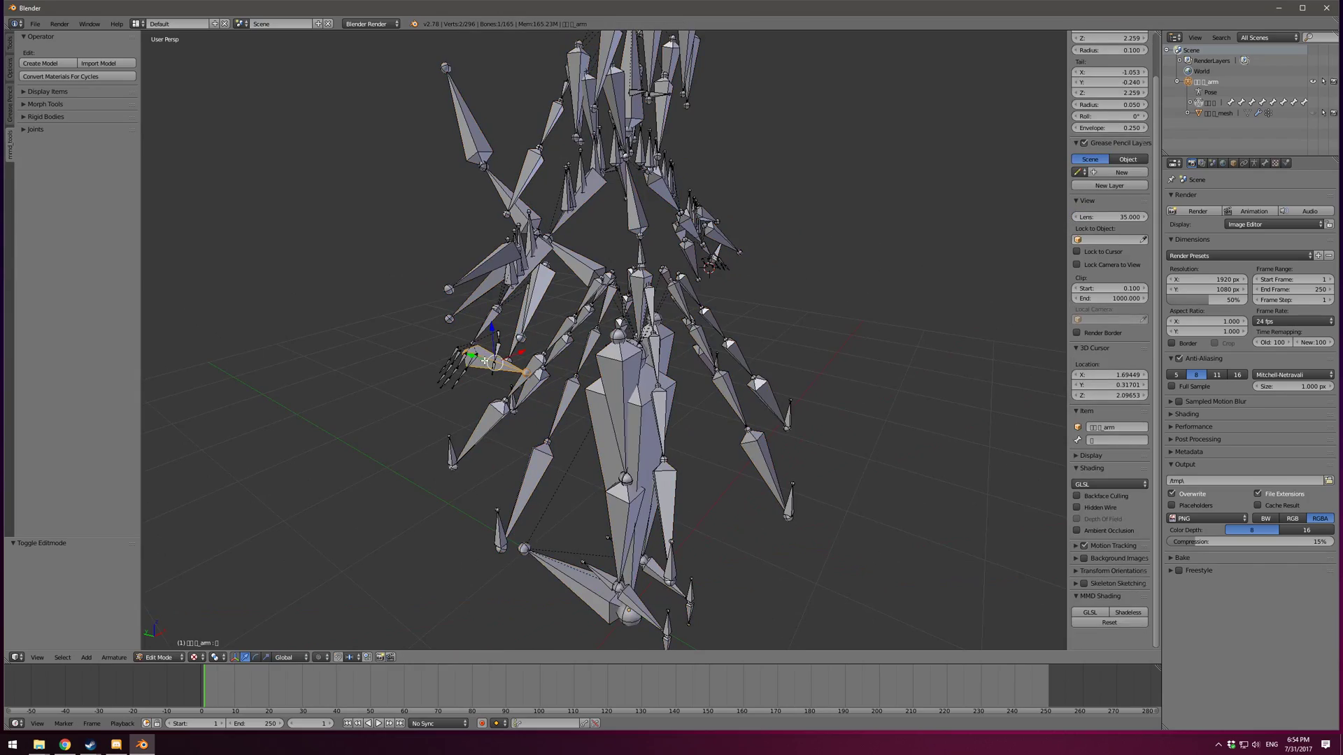
pyautogui.moveTo(485, 361); pyautogui.dragTo(407, 294, button='middle')
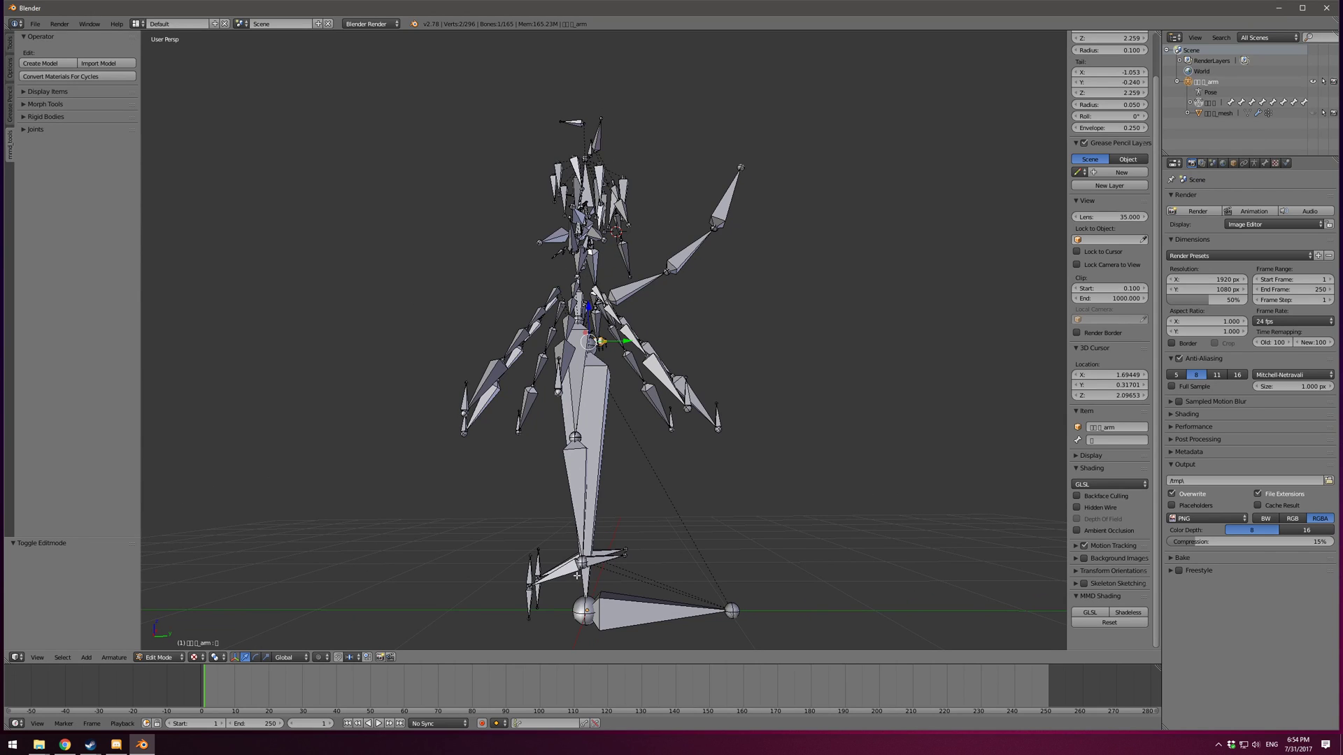
# Return to Object Mode, unhide the mesh, compare it hidden and shown, and orbit to the front.
pyautogui.press('Tab')
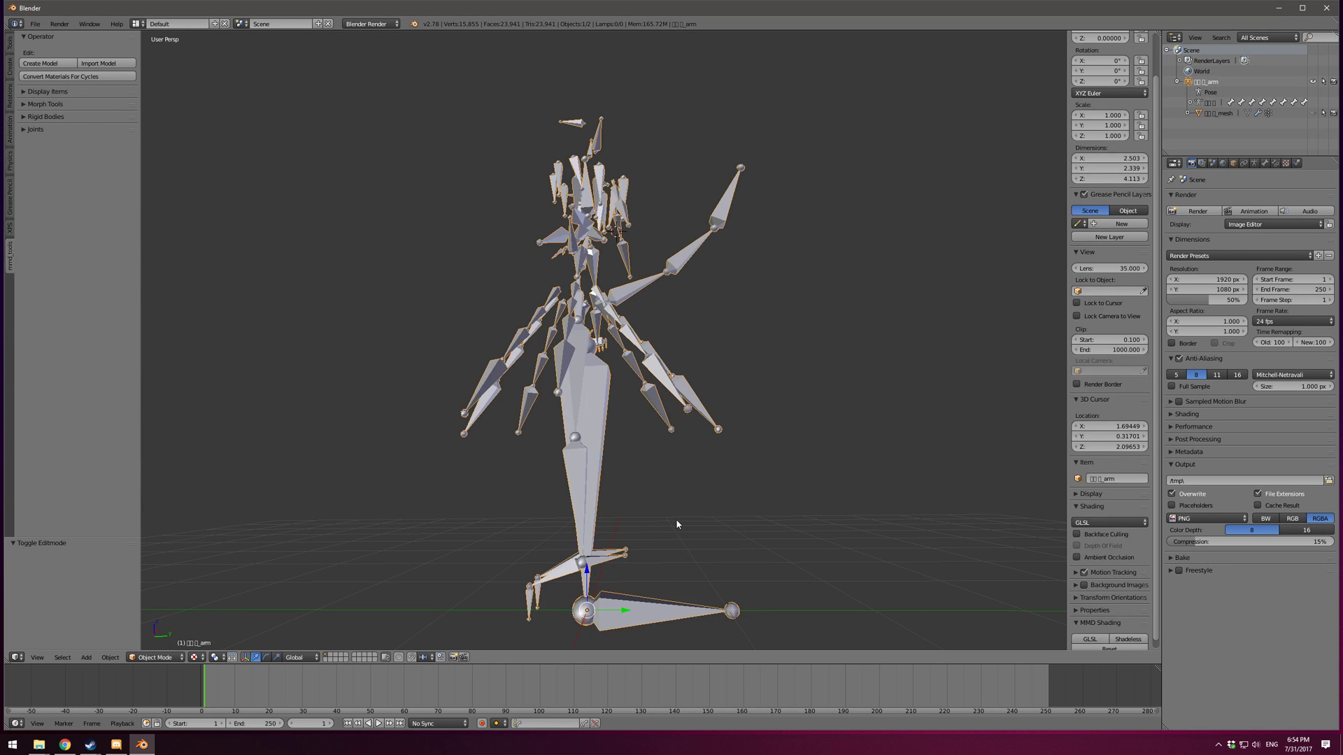
pyautogui.hotkey('alt', 'h')
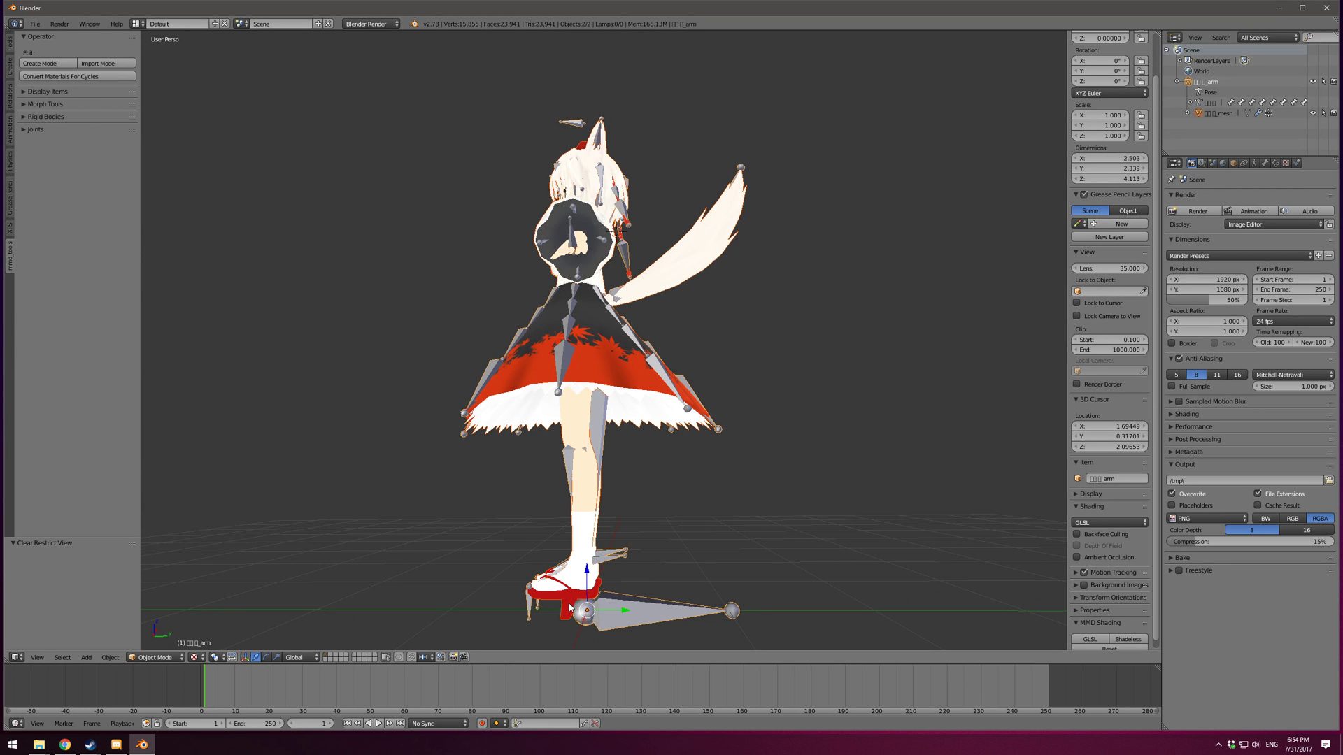
pyautogui.rightClick(563, 489)
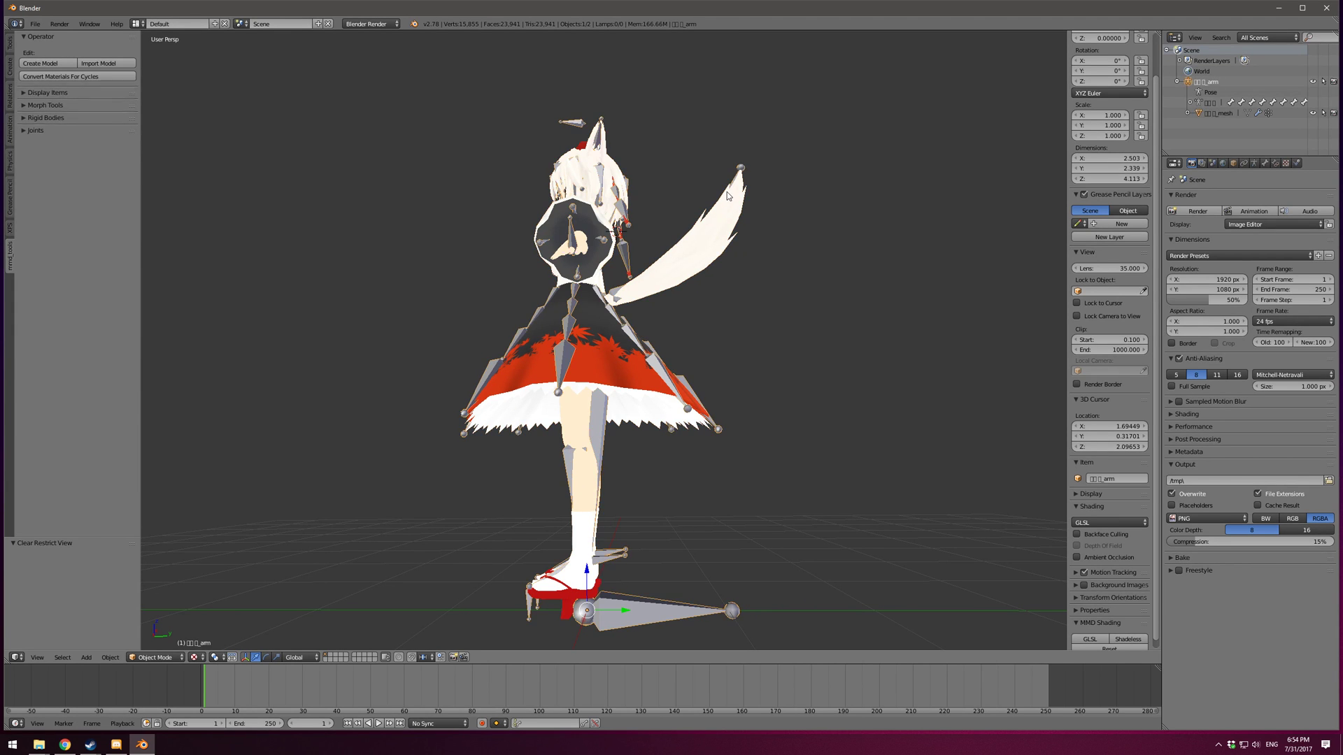
pyautogui.moveTo(687, 484); pyautogui.dragTo(571, 604, button='middle')
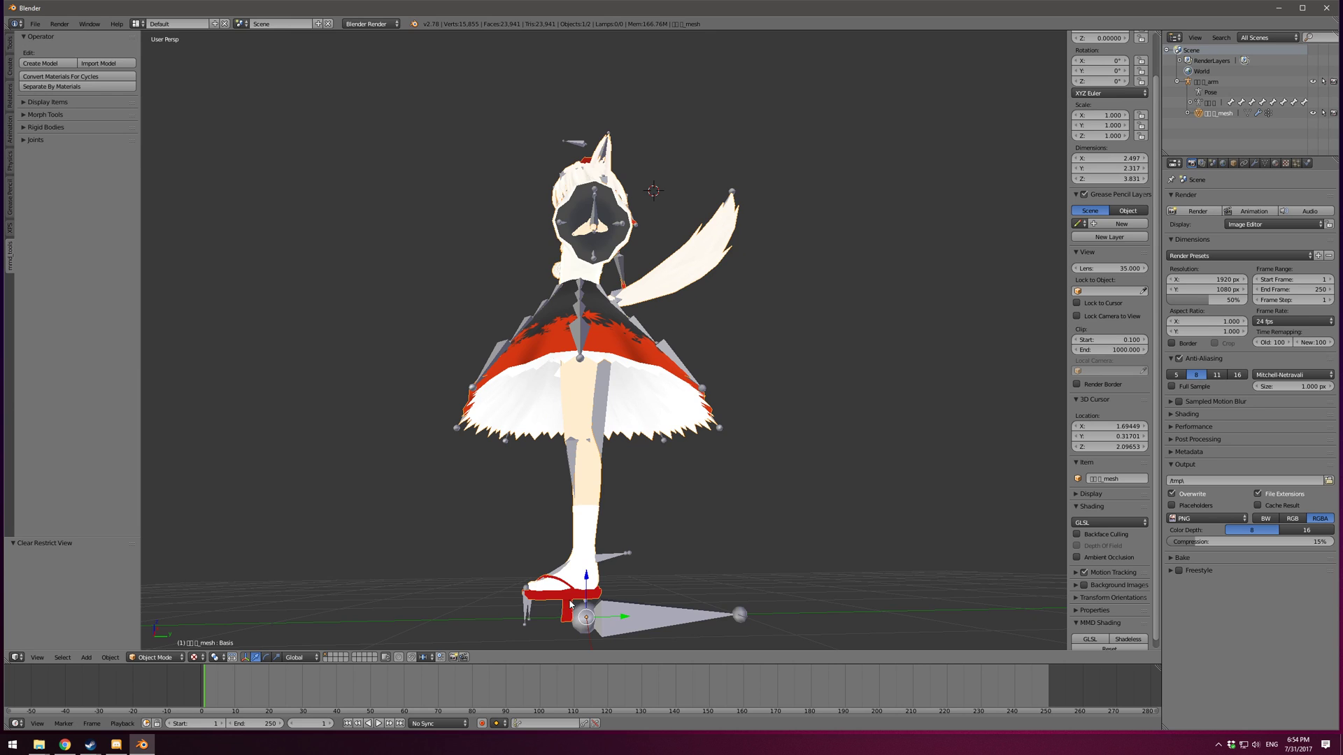
pyautogui.press('h')
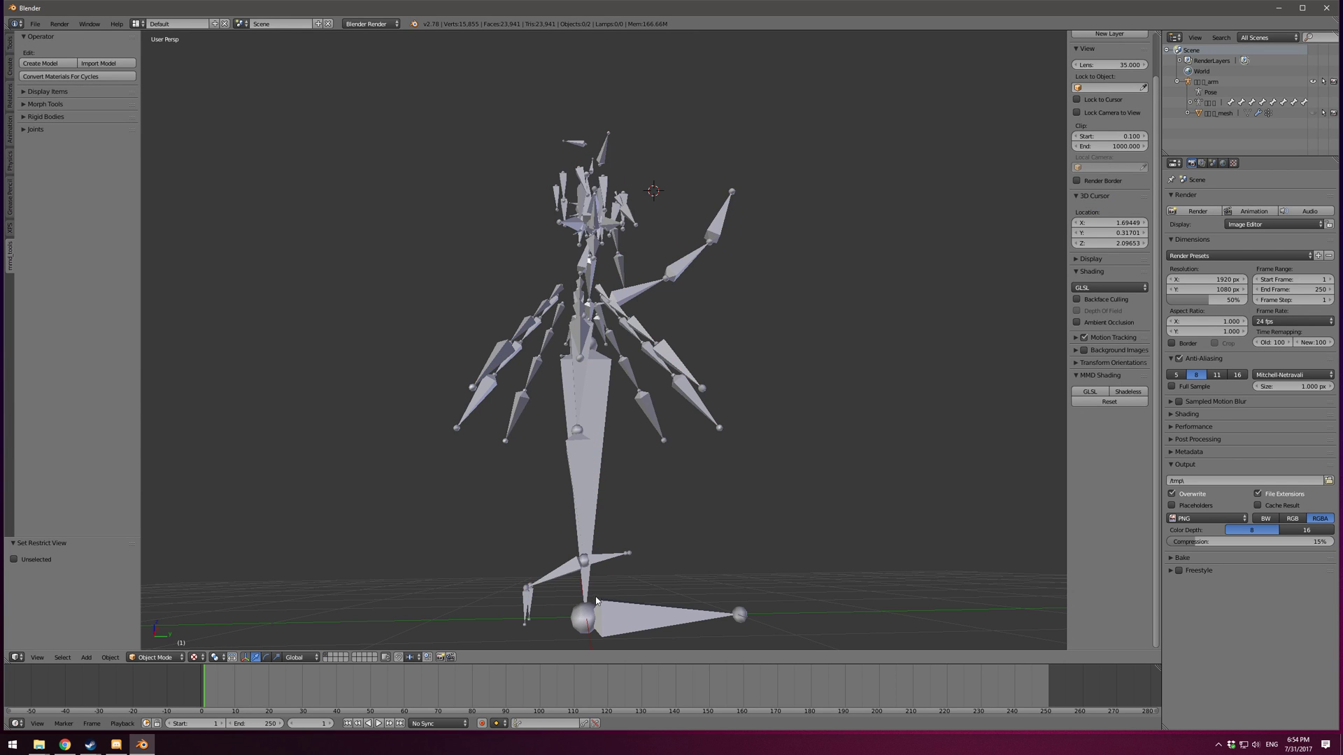
pyautogui.moveTo(596, 602); pyautogui.dragTo(652, 569, button='middle')
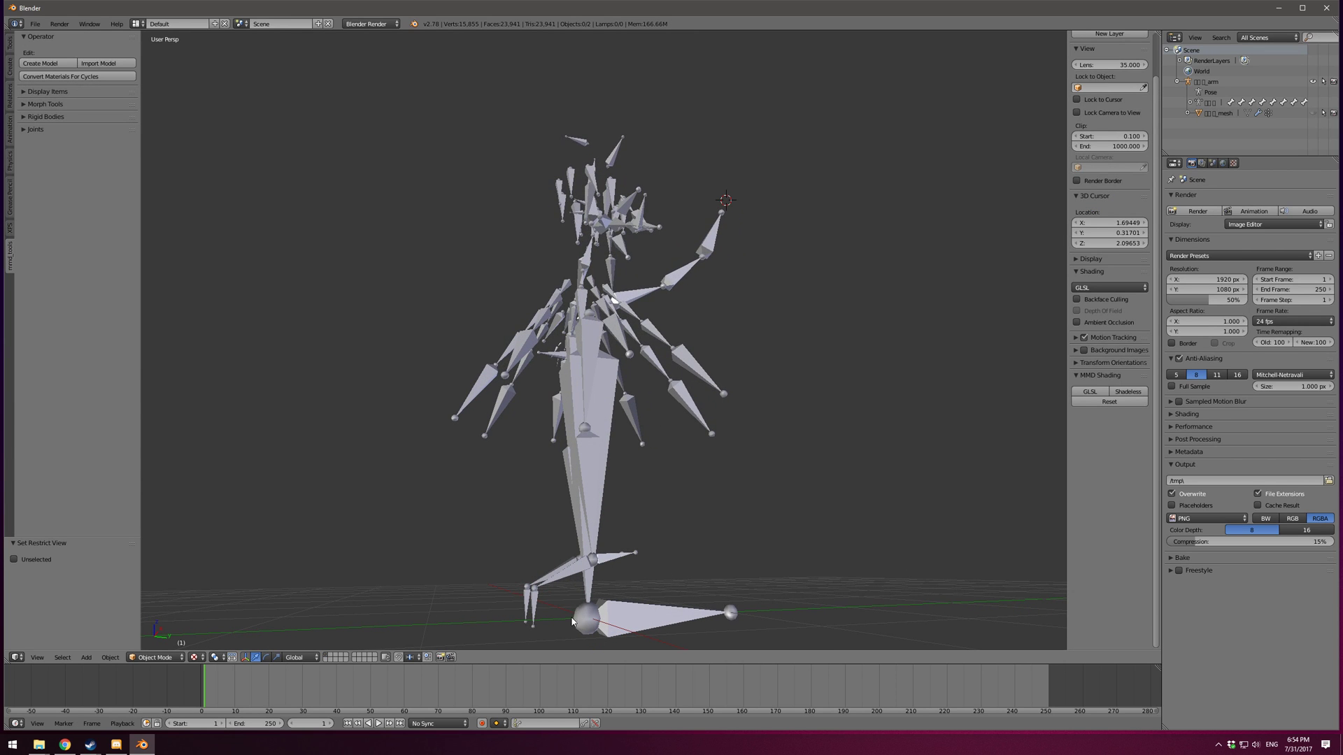
pyautogui.hotkey('alt', 'h')
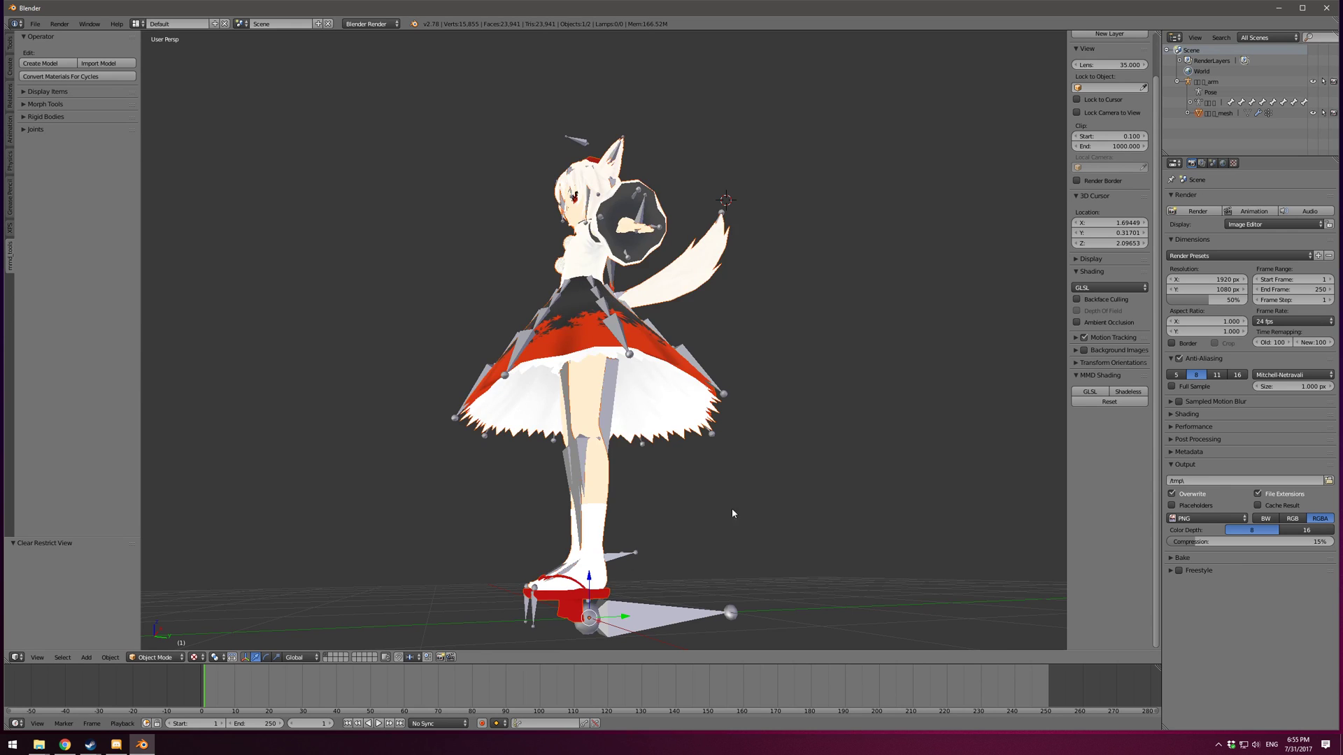
pyautogui.moveTo(731, 507); pyautogui.dragTo(768, 448, button='middle')
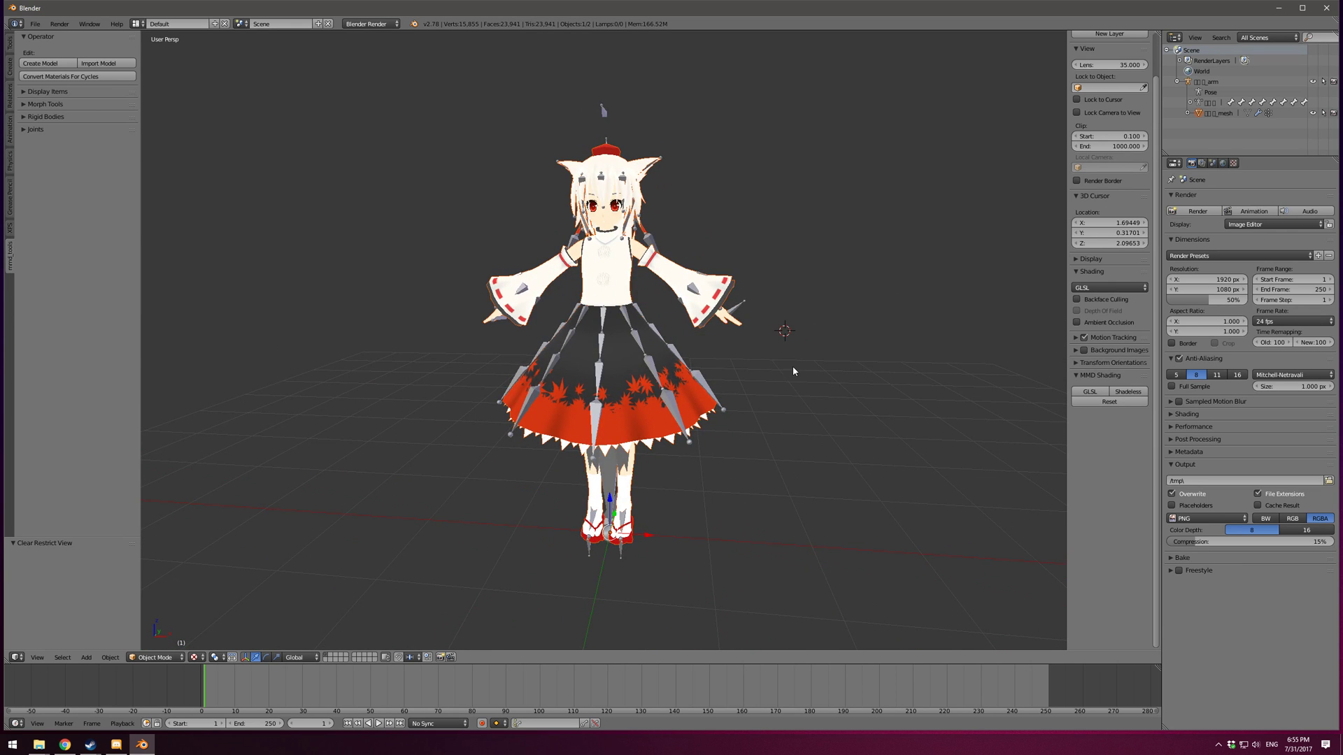
pyautogui.moveTo(772, 386)
pyautogui.mouseDown(button='middle')
pyautogui.moveTo(797, 392)
pyautogui.moveTo(767, 408)
pyautogui.moveTo(778, 404)
pyautogui.mouseUp(button='middle')
# Collapse the 'arm' hierarchy in the Outliner and select the arm armature.
pyautogui.click(1177, 82)
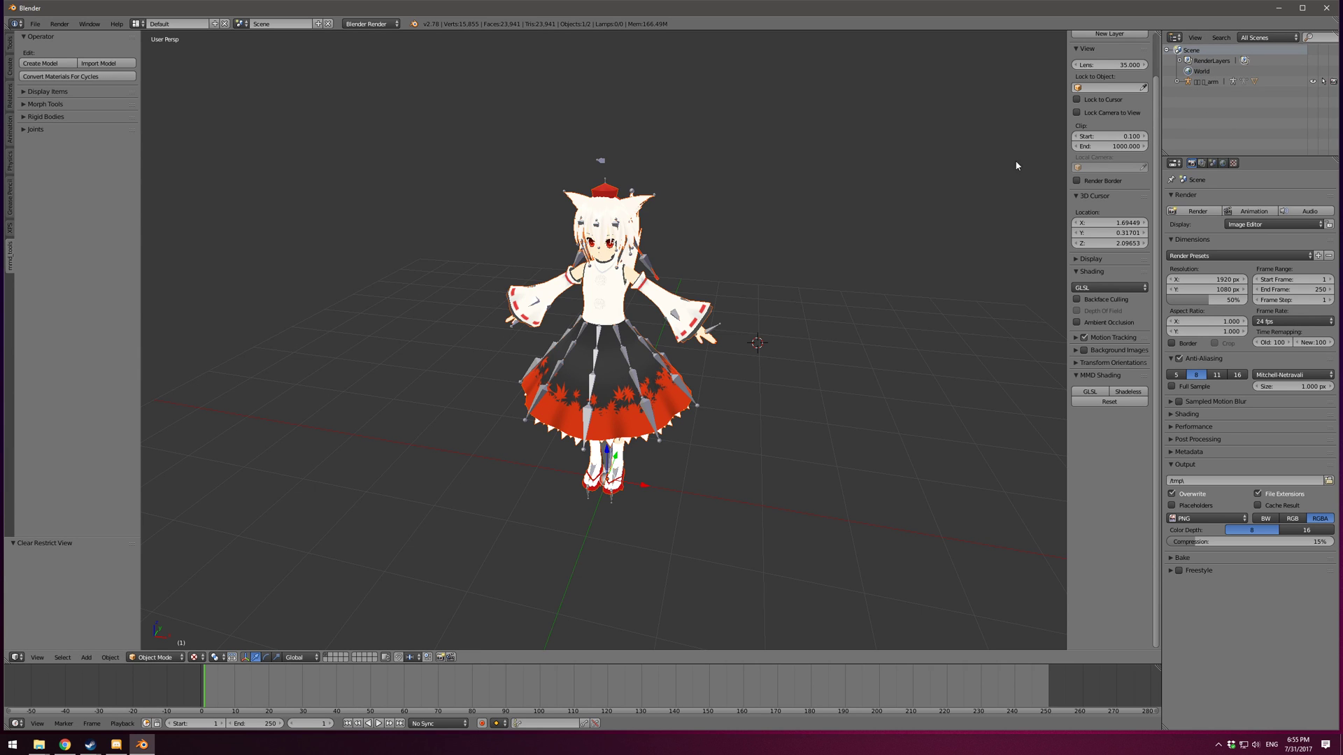
pyautogui.moveTo(1019, 165); pyautogui.dragTo(928, 191, button='middle')
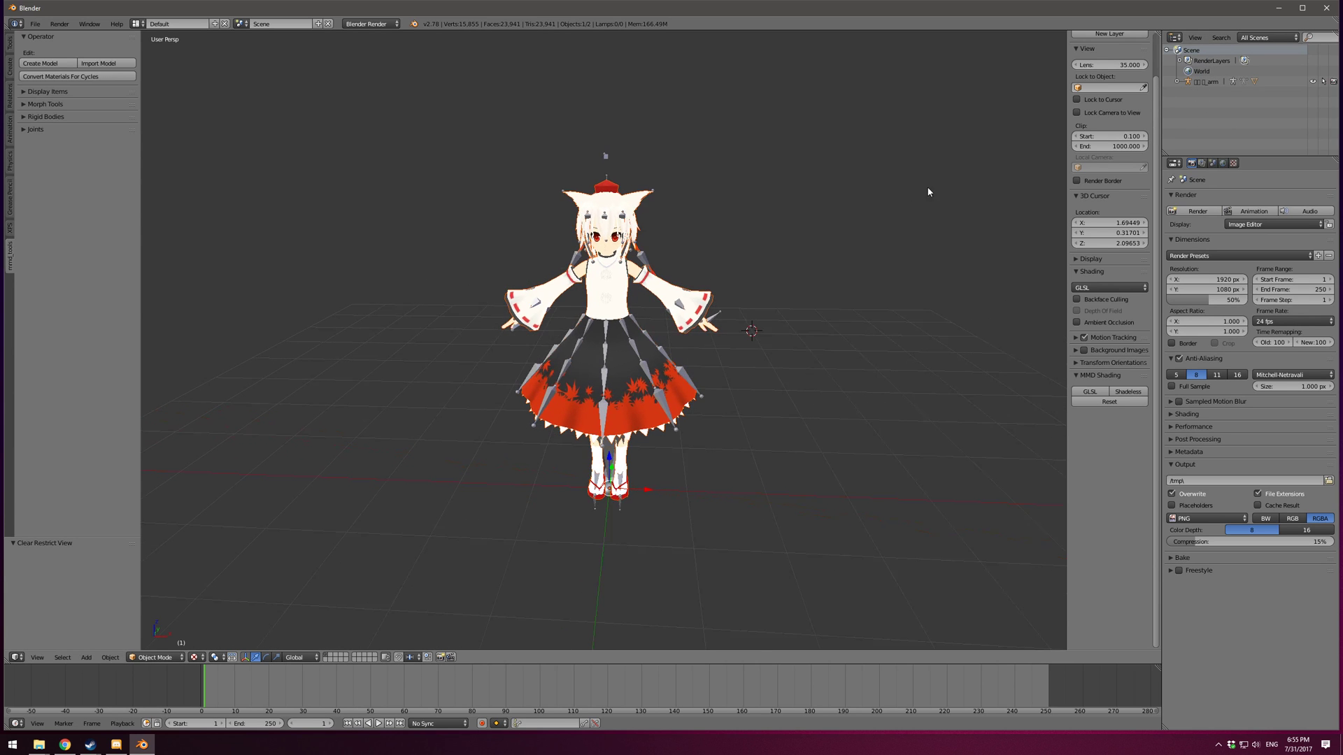
pyautogui.click(1196, 83)
pyautogui.click(814, 243)
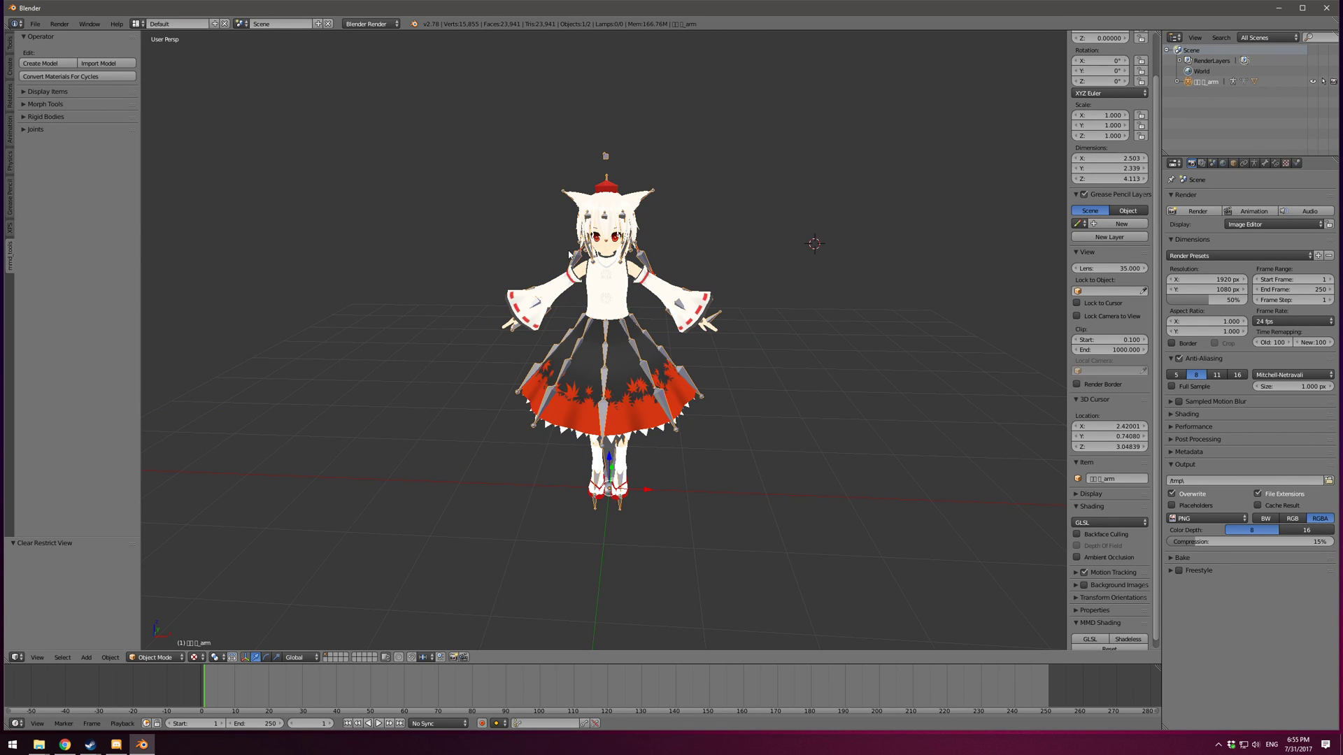
# Show the File > Export format list with FBX (.fbx) offered.
pyautogui.click(35, 23)
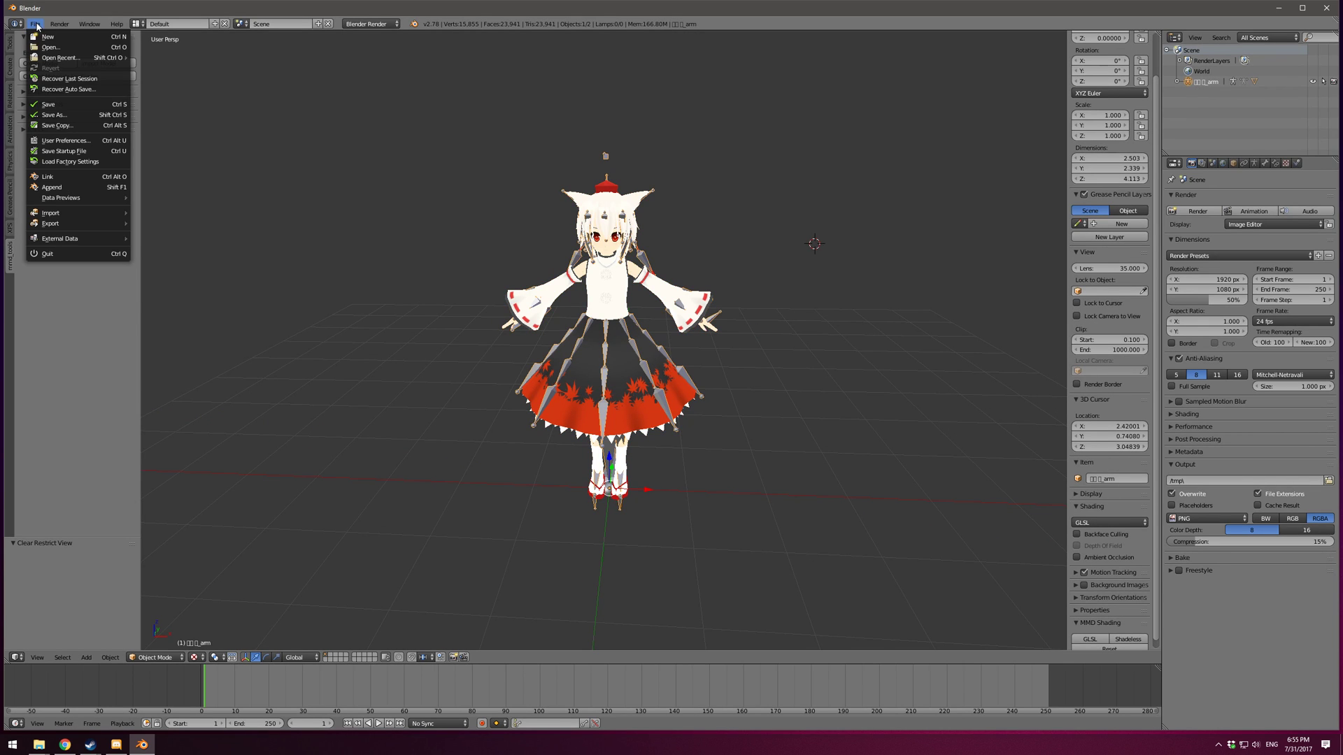
pyautogui.moveTo(98, 227)
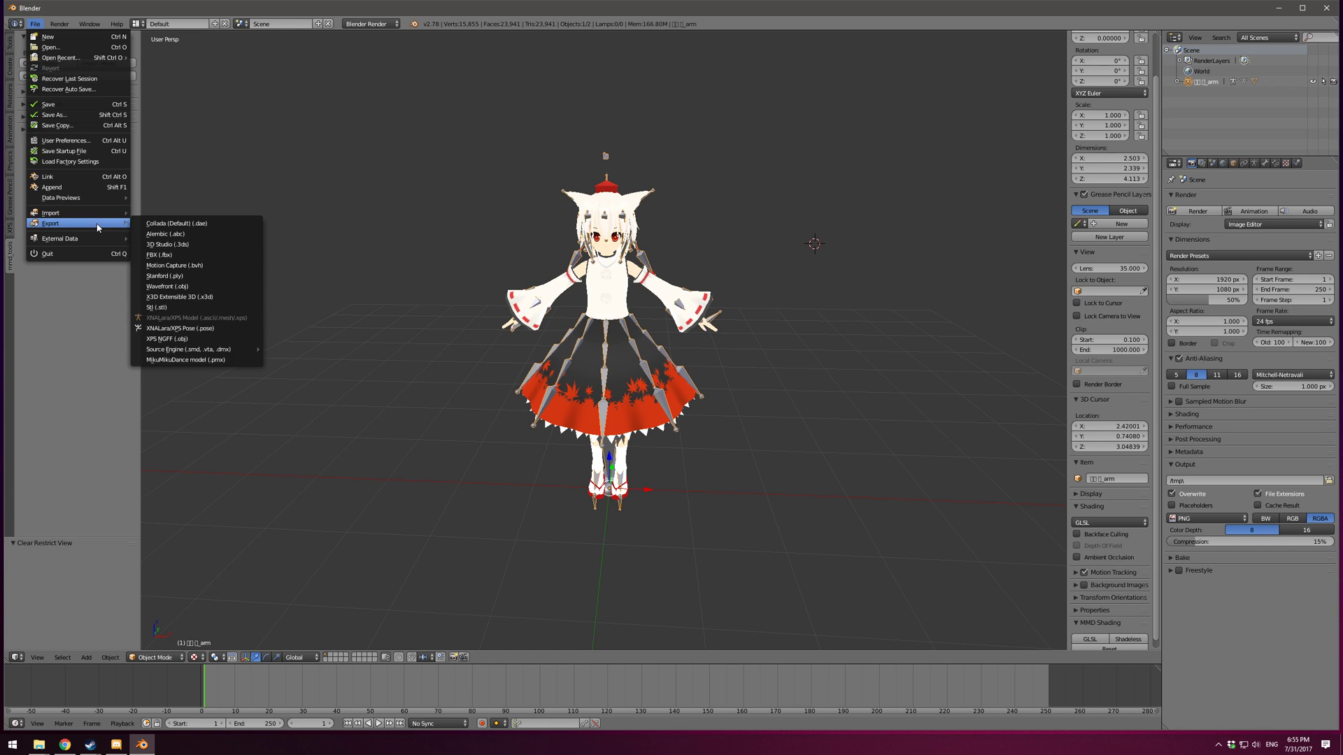
# Start an FBX export into Model Workspace\MomijiCute and name the file Momiji.fbx.
pyautogui.click(184, 257)
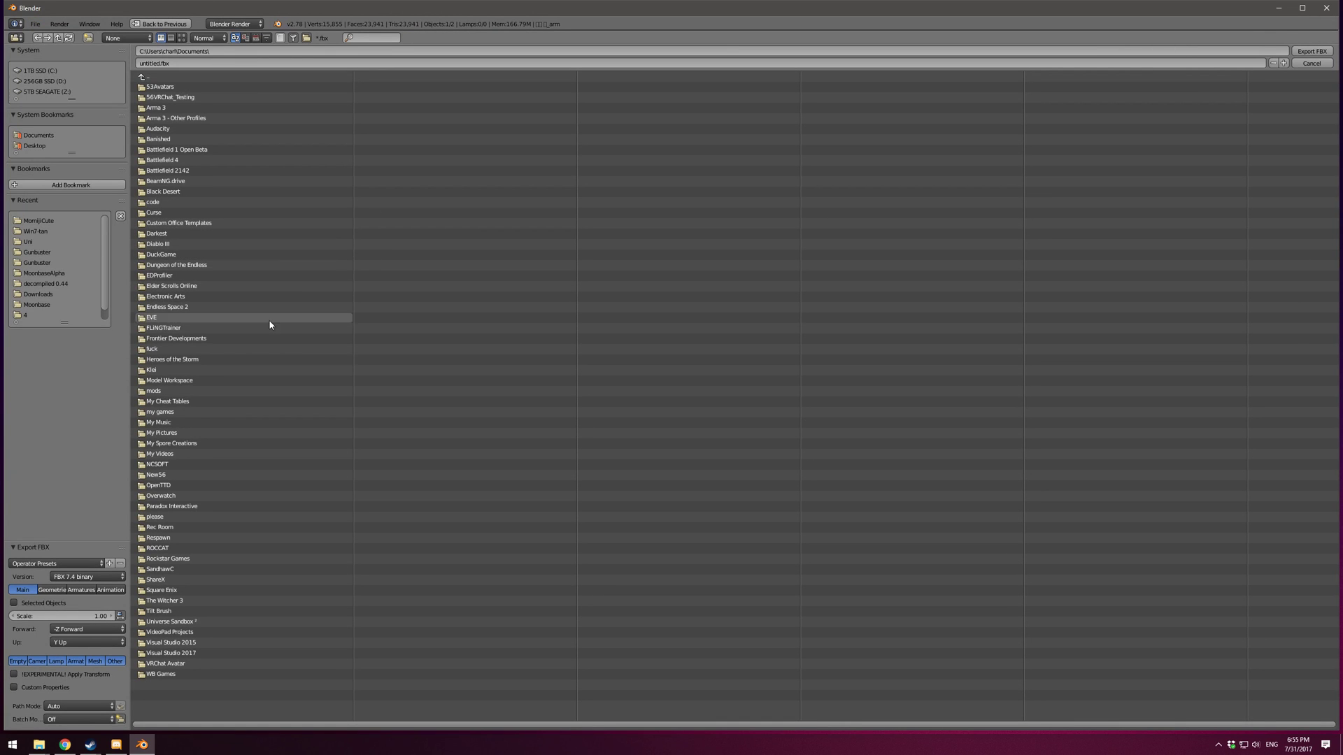
pyautogui.click(173, 381)
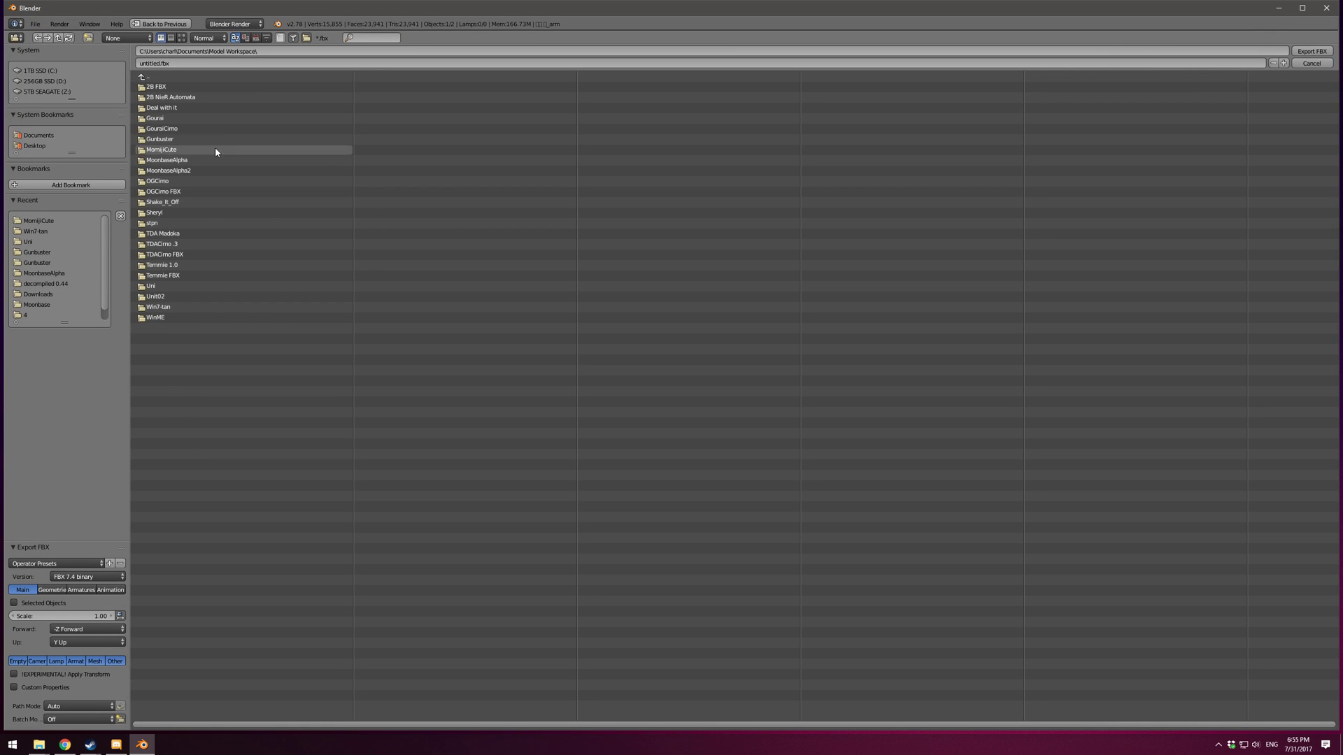
pyautogui.click(187, 149)
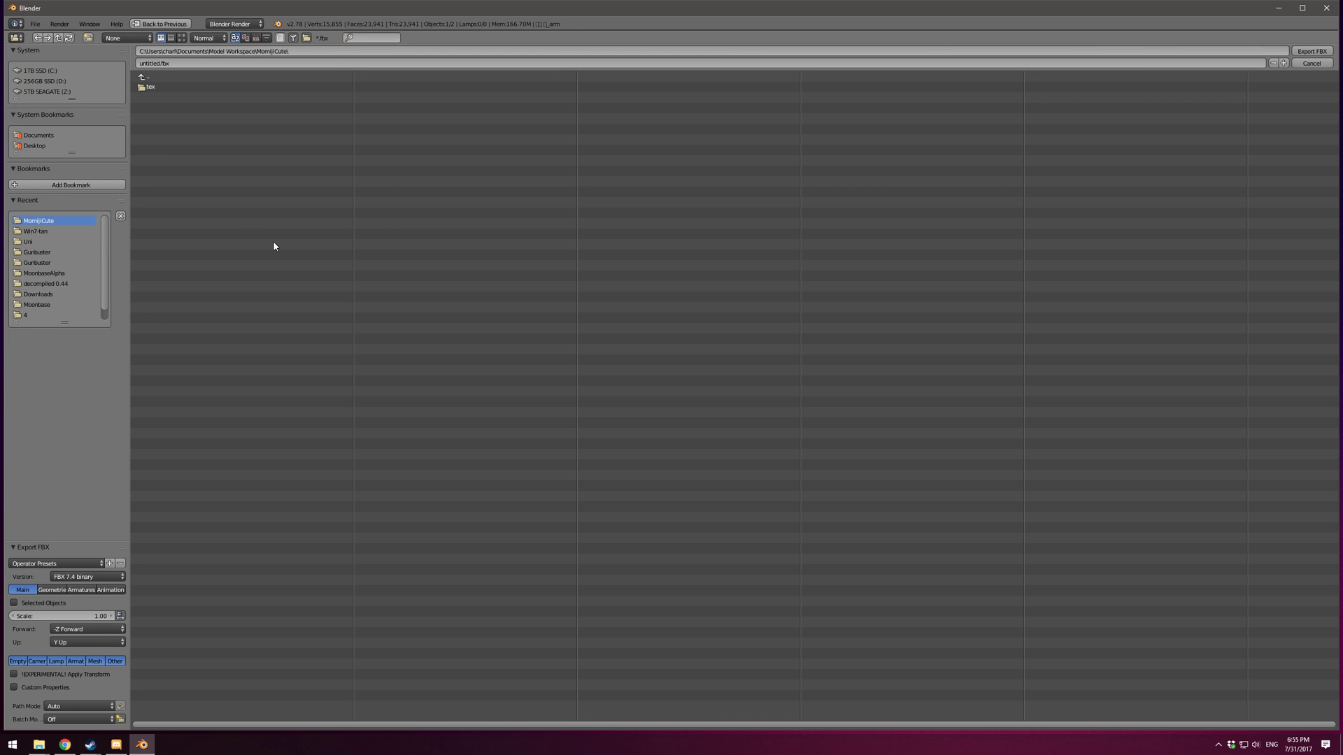
pyautogui.click(370, 64)
pyautogui.write('Momiji')
# Apply the Vrchat Export operator preset.
pyautogui.click(82, 564)
pyautogui.click(82, 563)
pyautogui.click(79, 594)
# Leave Selected Objects unchecked so the FBX export includes all objects.
pyautogui.click(13, 604)
pyautogui.click(14, 606)
pyautogui.click(14, 605)
# Review the Geometry, Armatures and Animation options, then export Momiji.fbx.
pyautogui.click(56, 661)
pyautogui.click(54, 661)
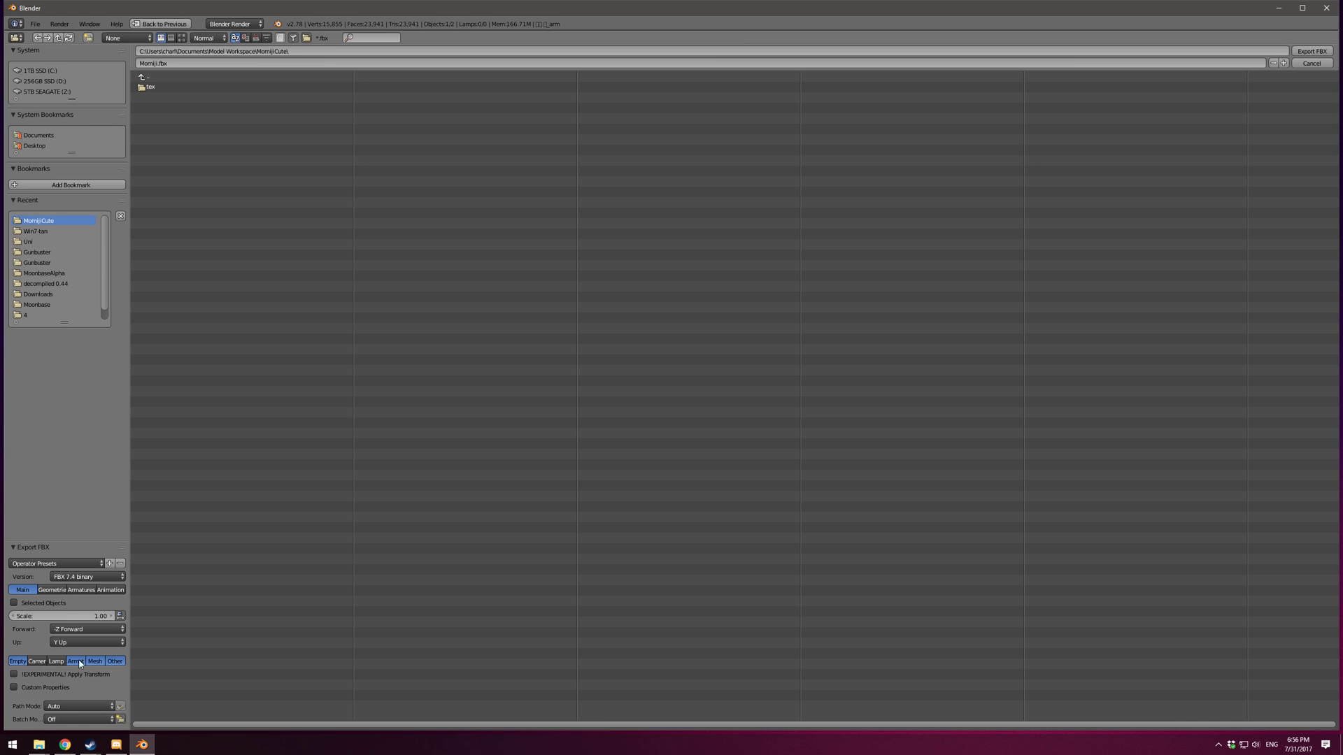
pyautogui.click(60, 591)
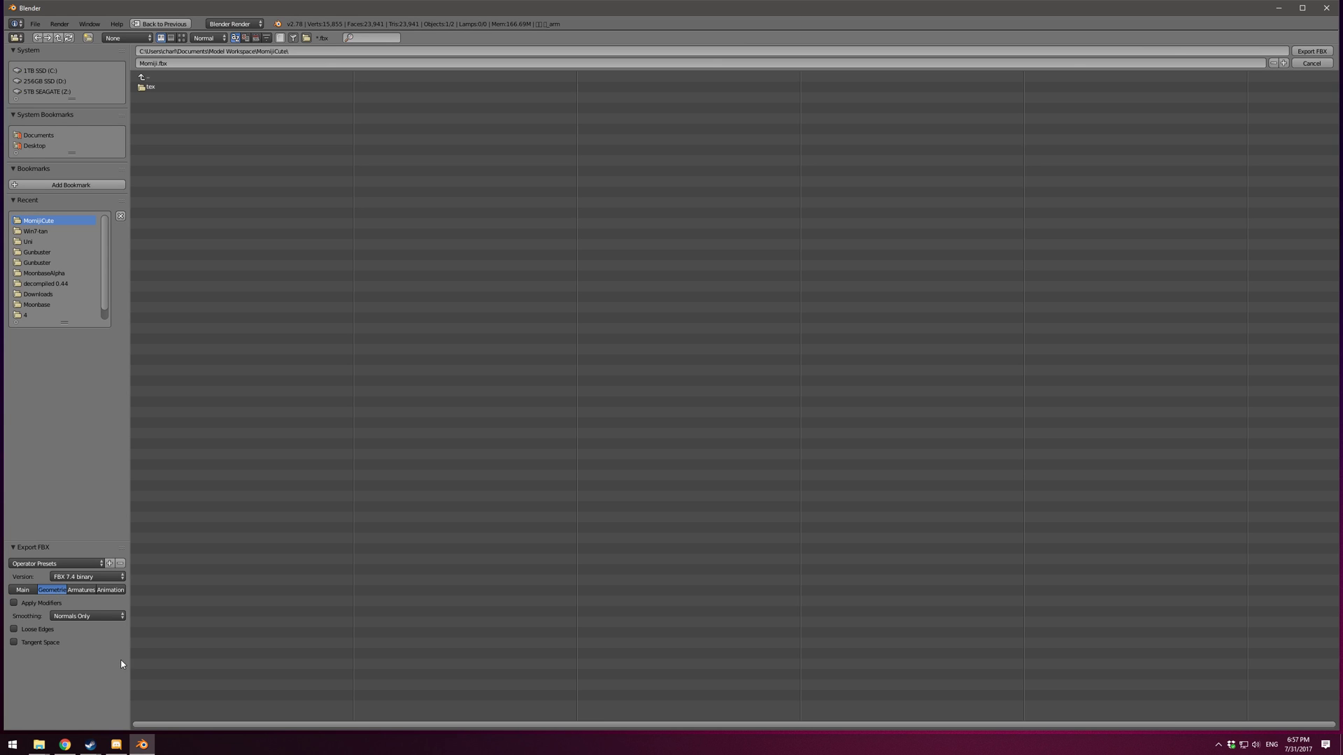
pyautogui.click(87, 590)
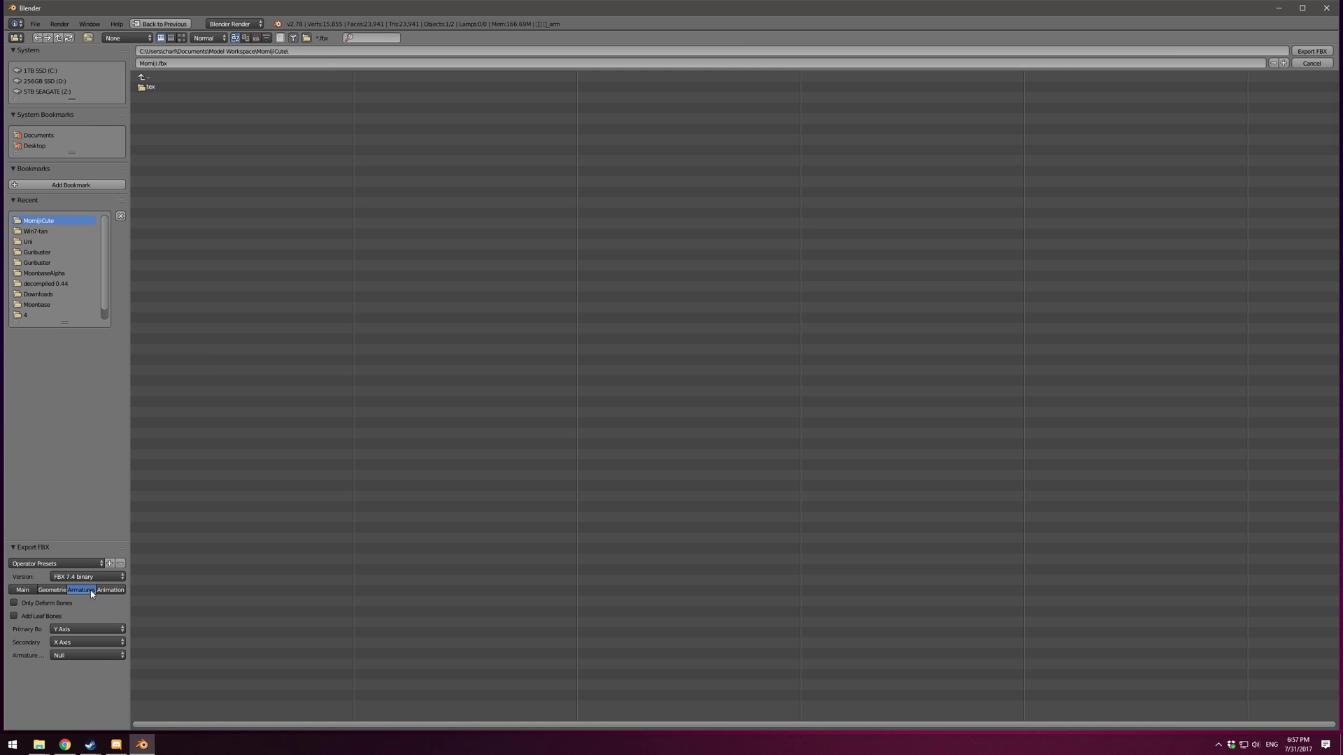
pyautogui.click(110, 589)
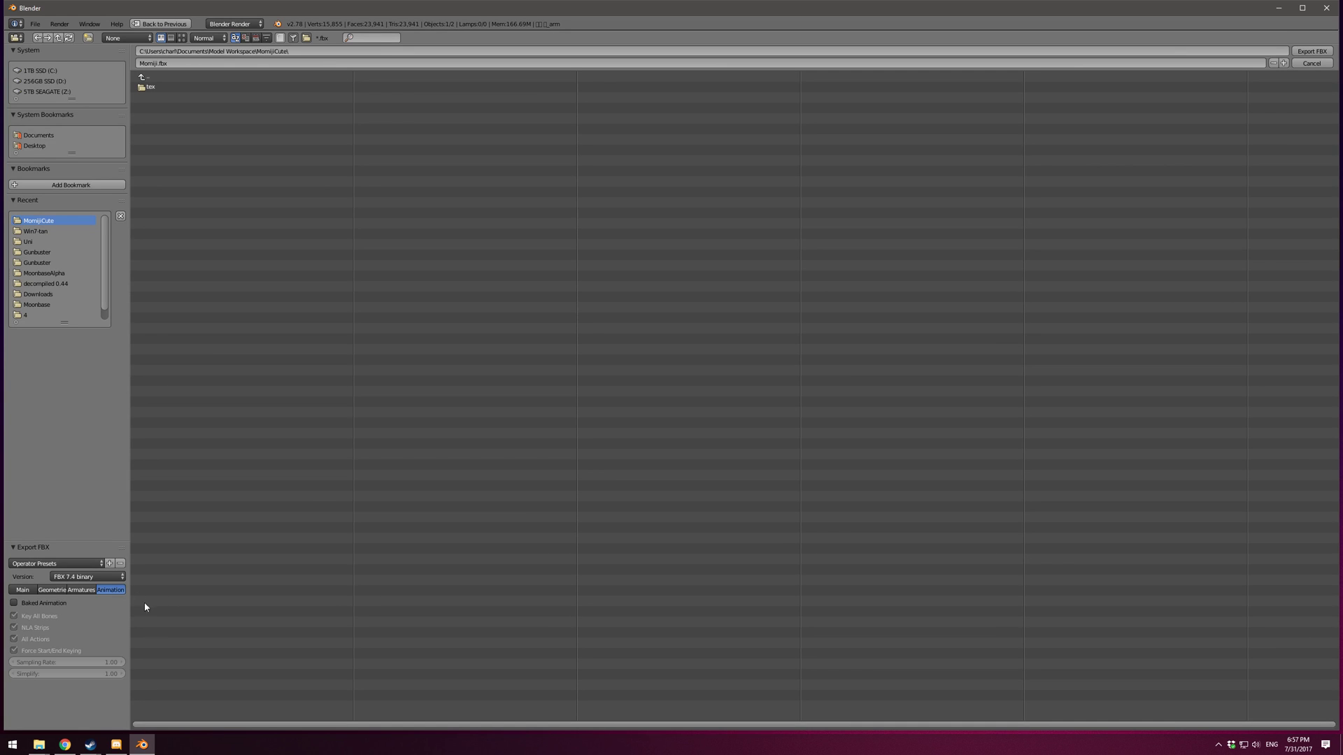
pyautogui.click(23, 589)
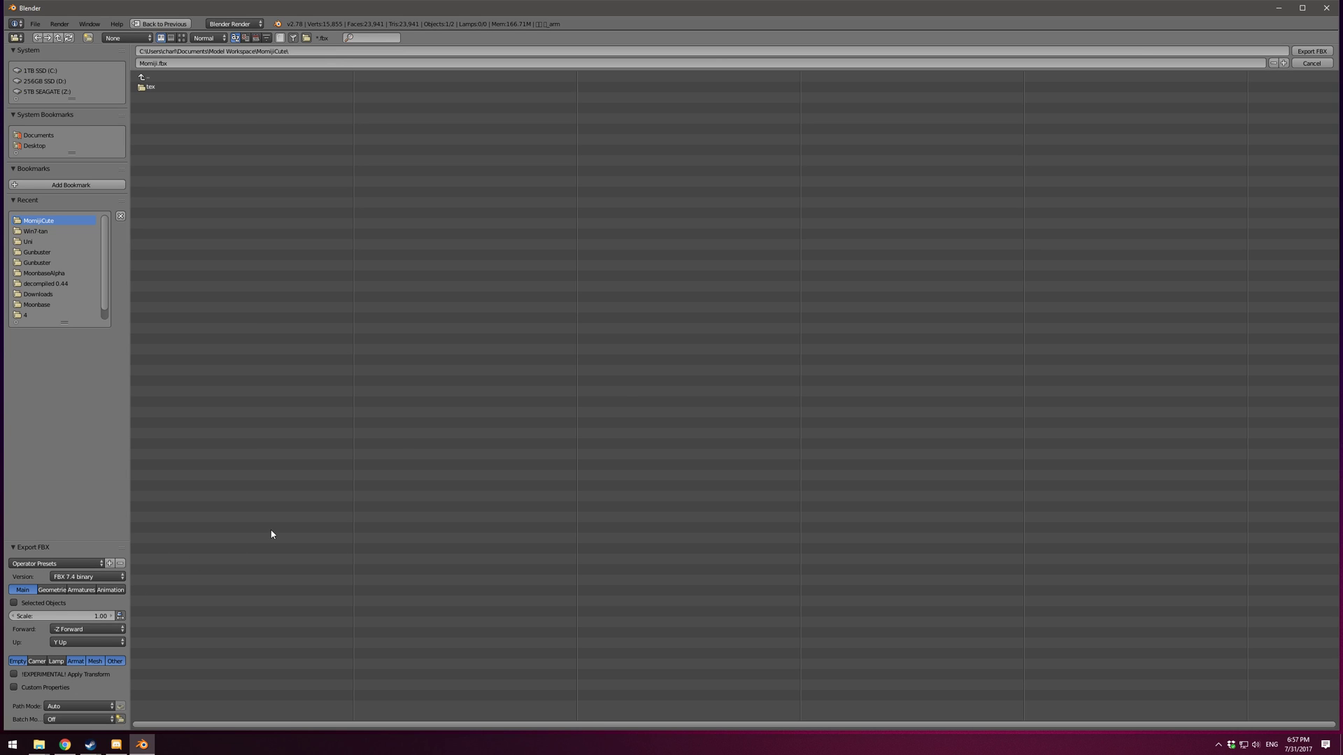
pyautogui.click(1310, 52)
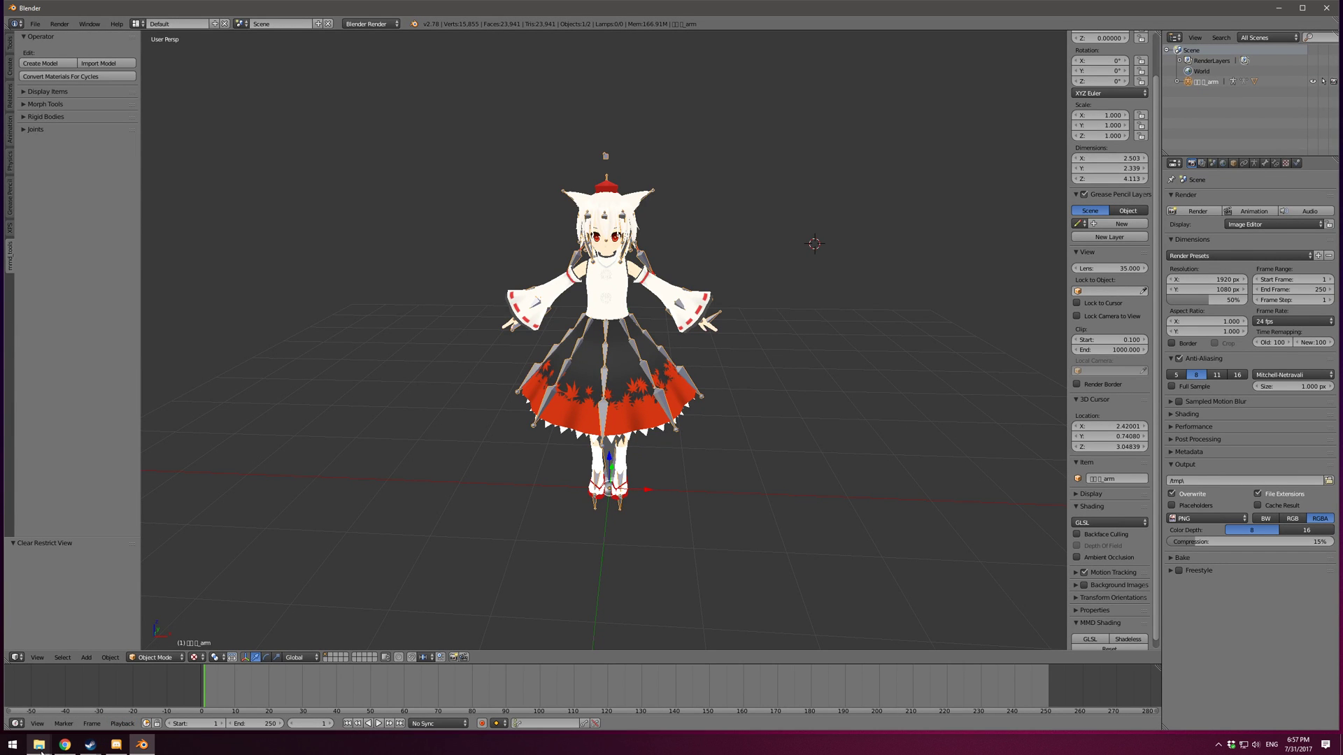
# Bring up File Explorer and go to Documents > Model Workspace.
pyautogui.click(39, 752)
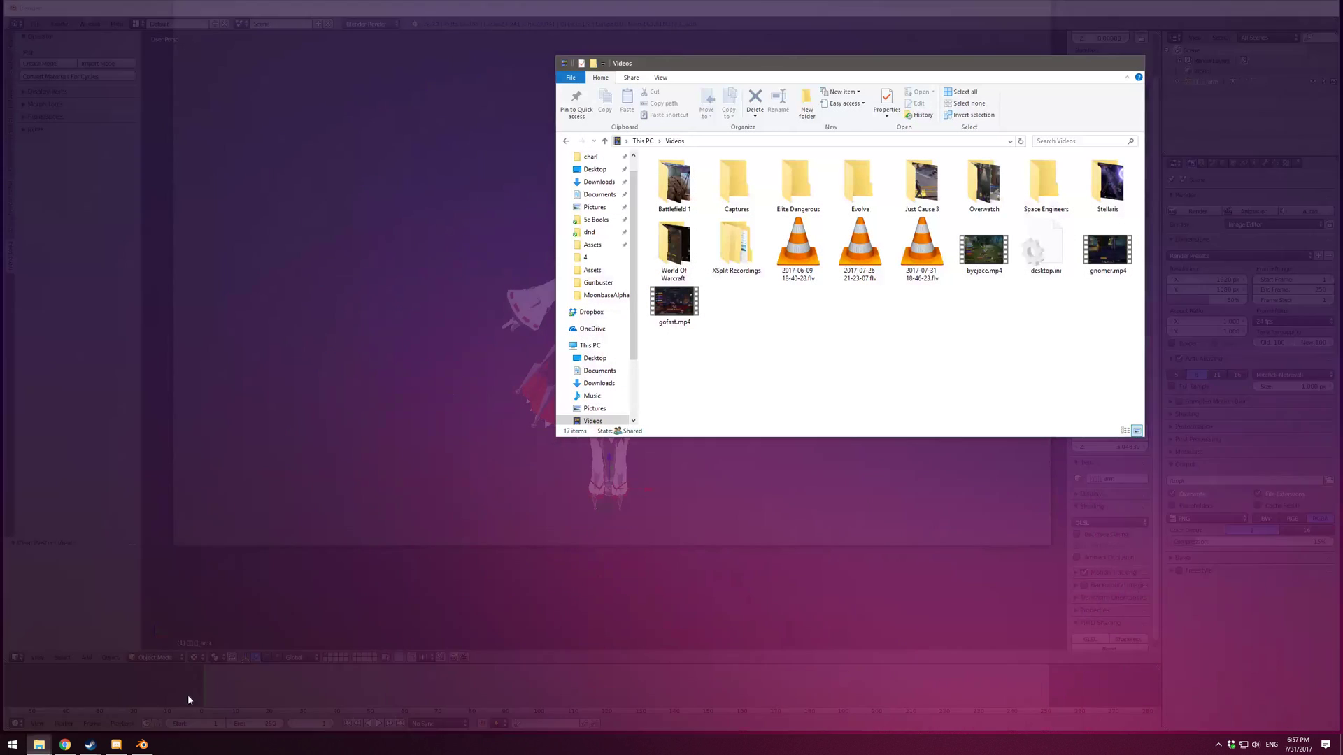
pyautogui.click(185, 696)
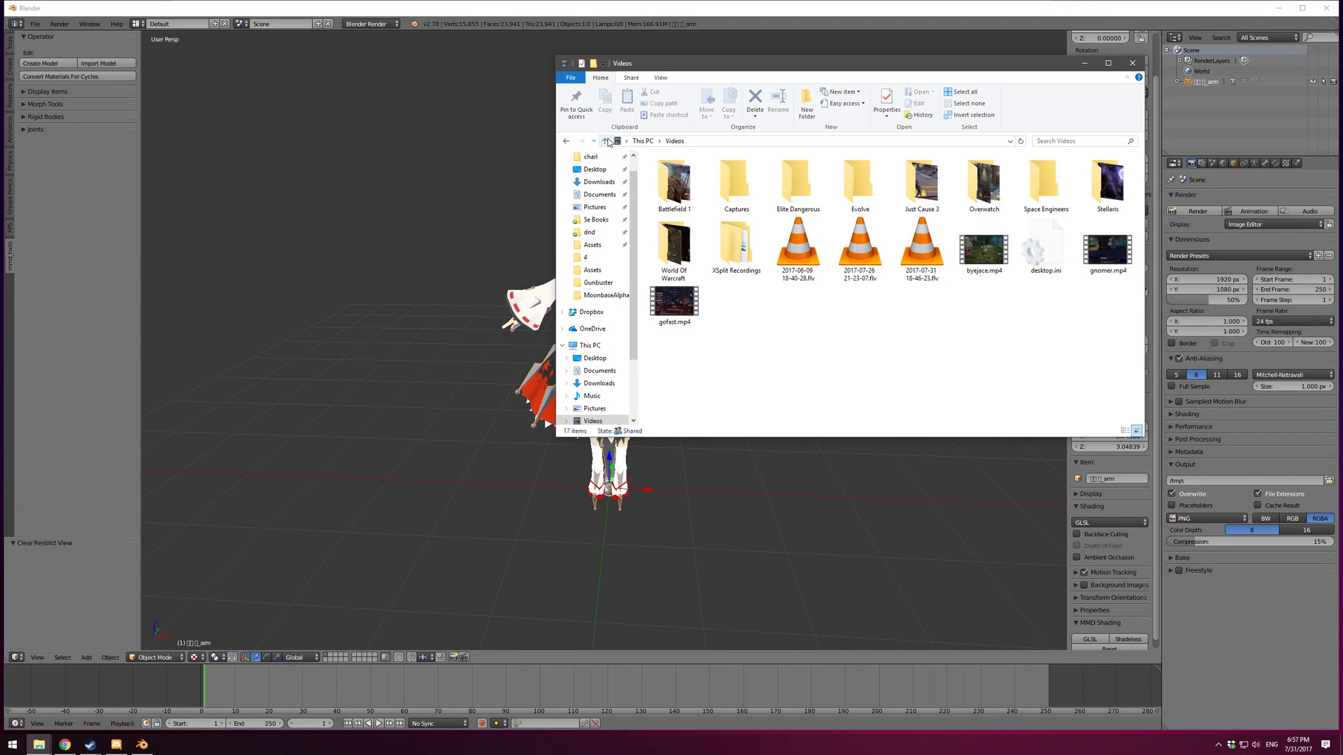
pyautogui.scroll(1, 613, 297)
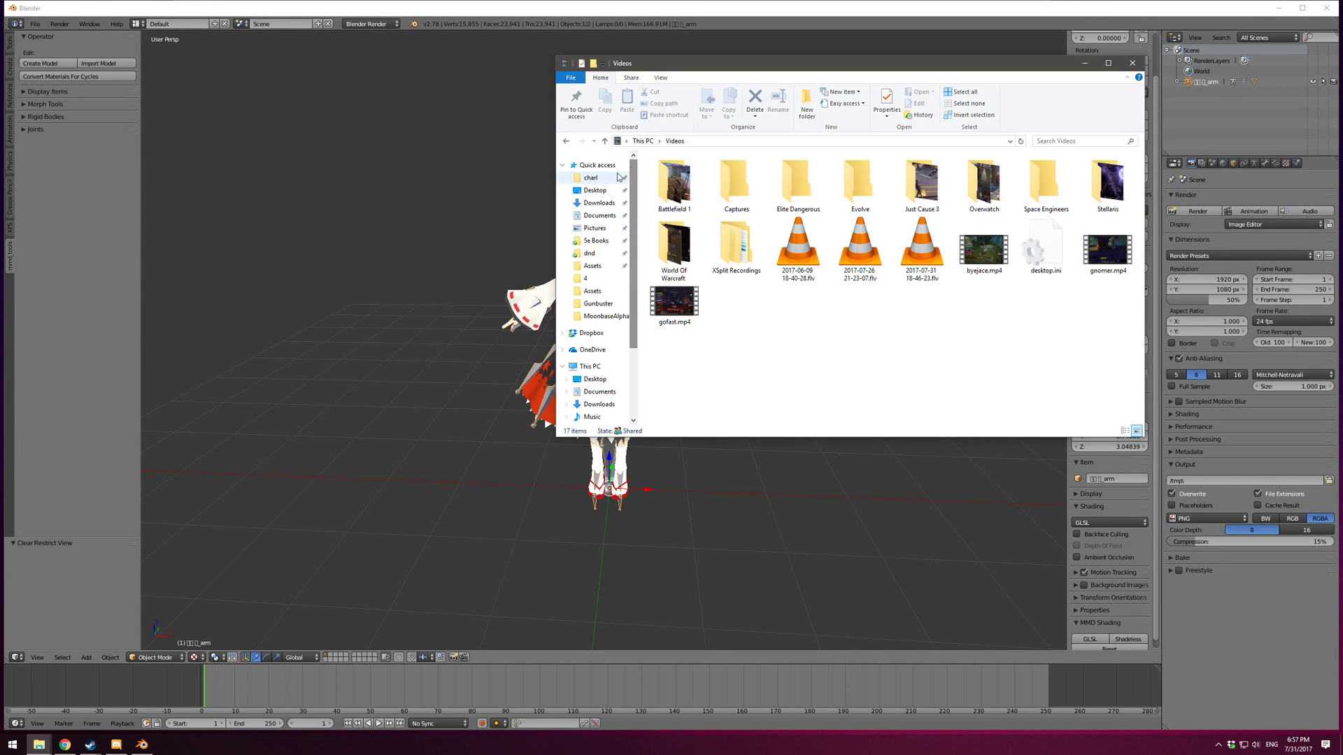
pyautogui.click(608, 397)
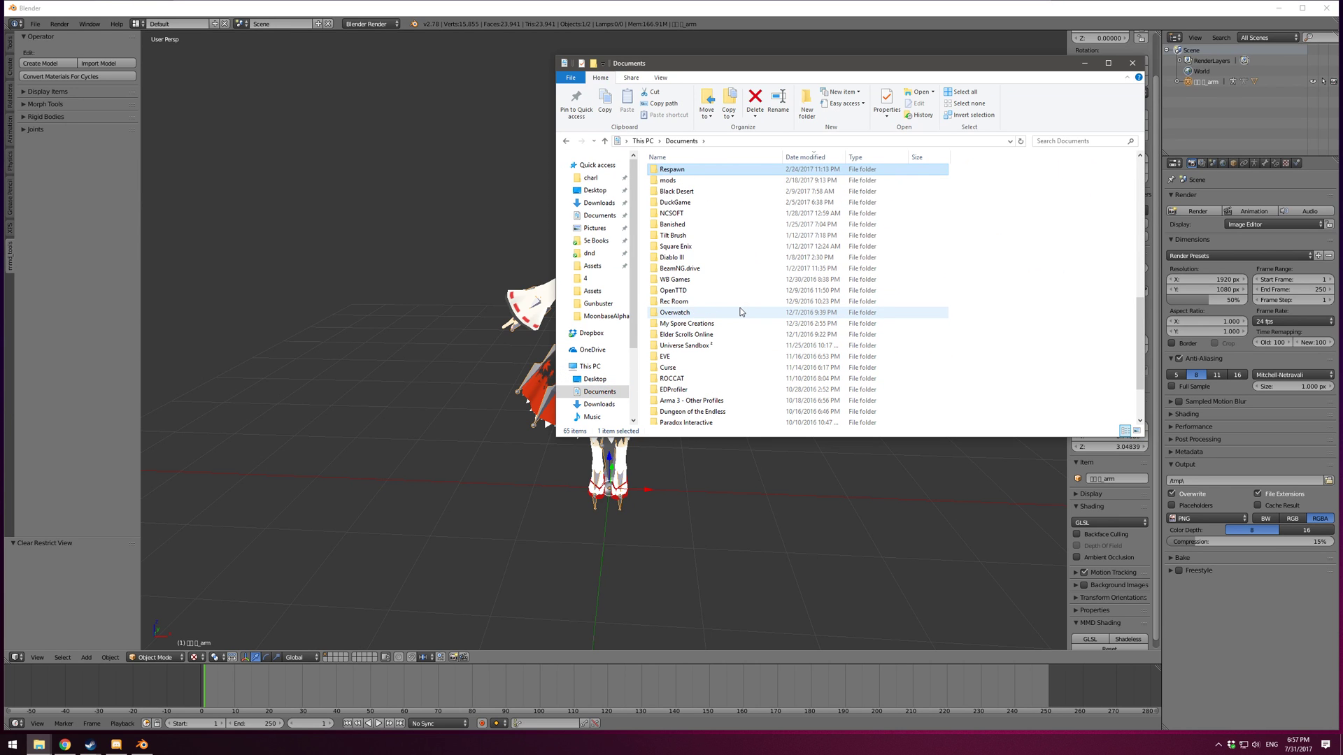
pyautogui.press('pageup')
pyautogui.press('Return')
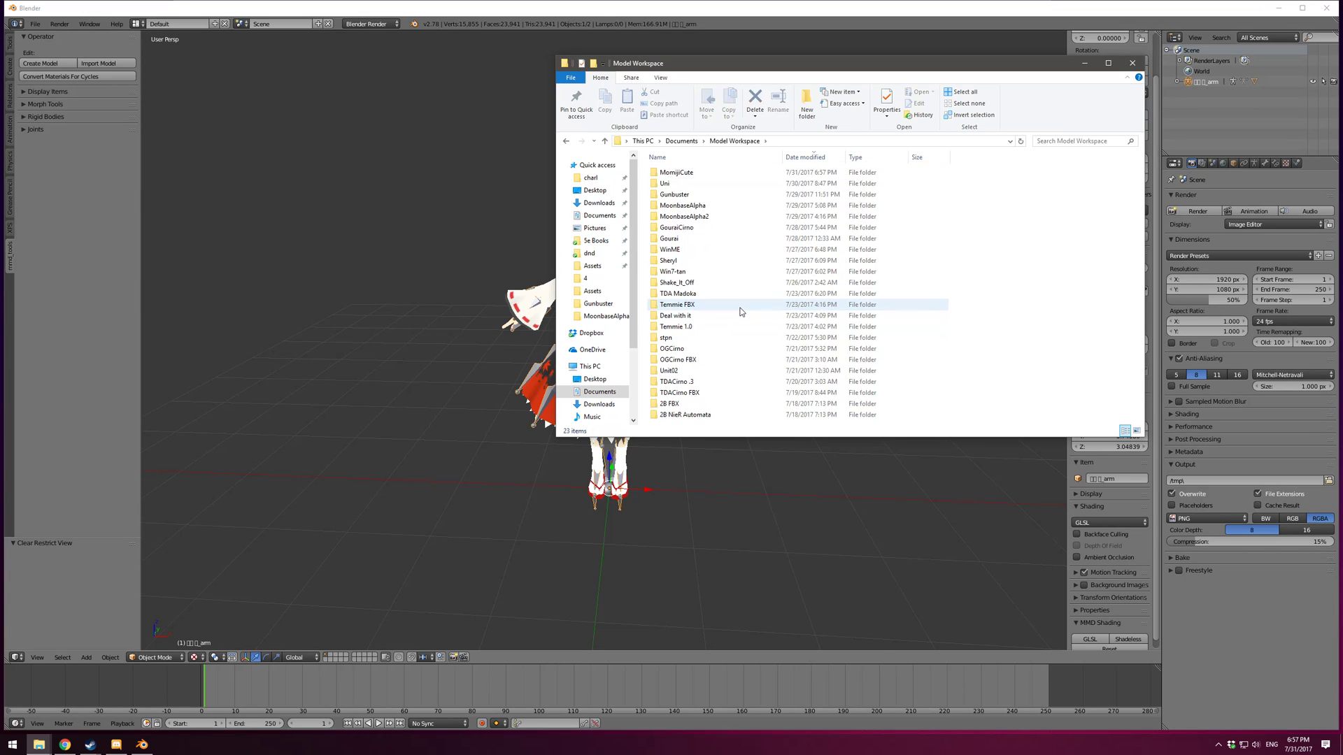
# Open the MomijiCute folder, look inside tex, then return to MomijiCute showing Momiji.fbx.
pyautogui.click(706, 222)
pyautogui.press('Return')
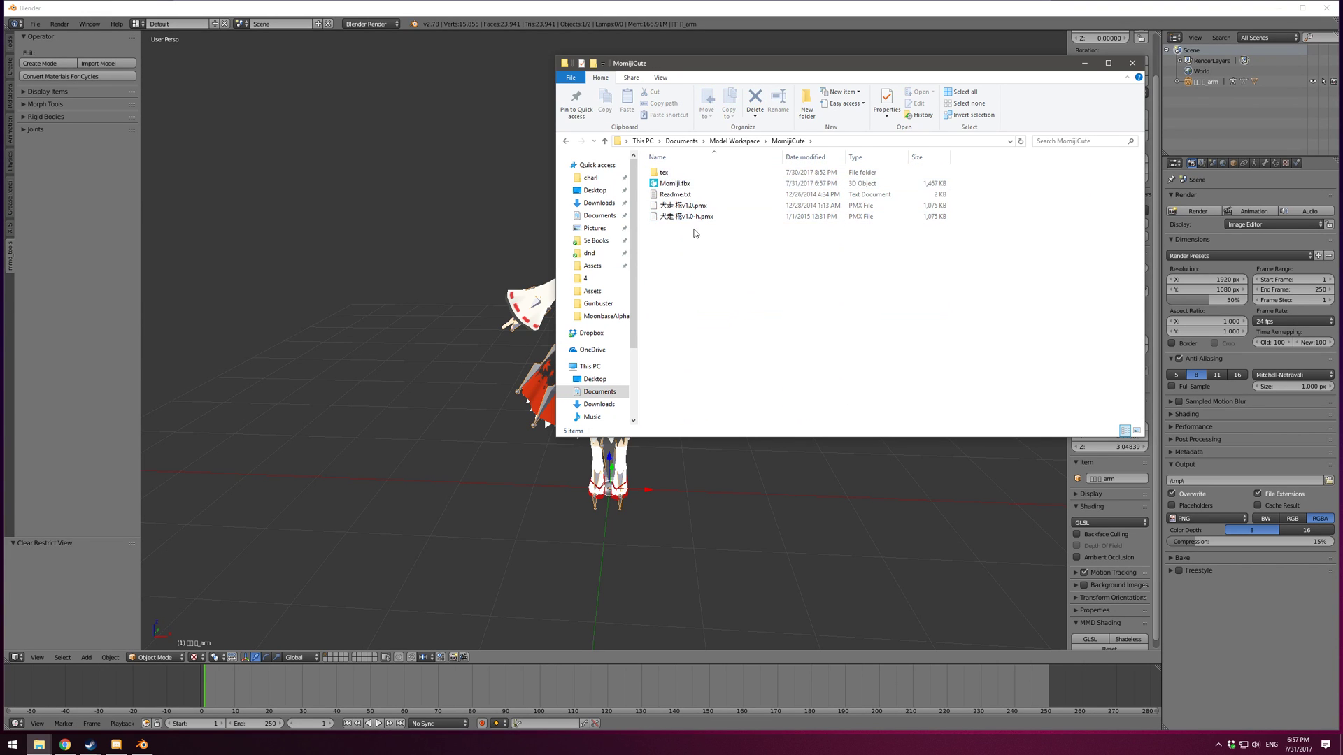
pyautogui.click(685, 216)
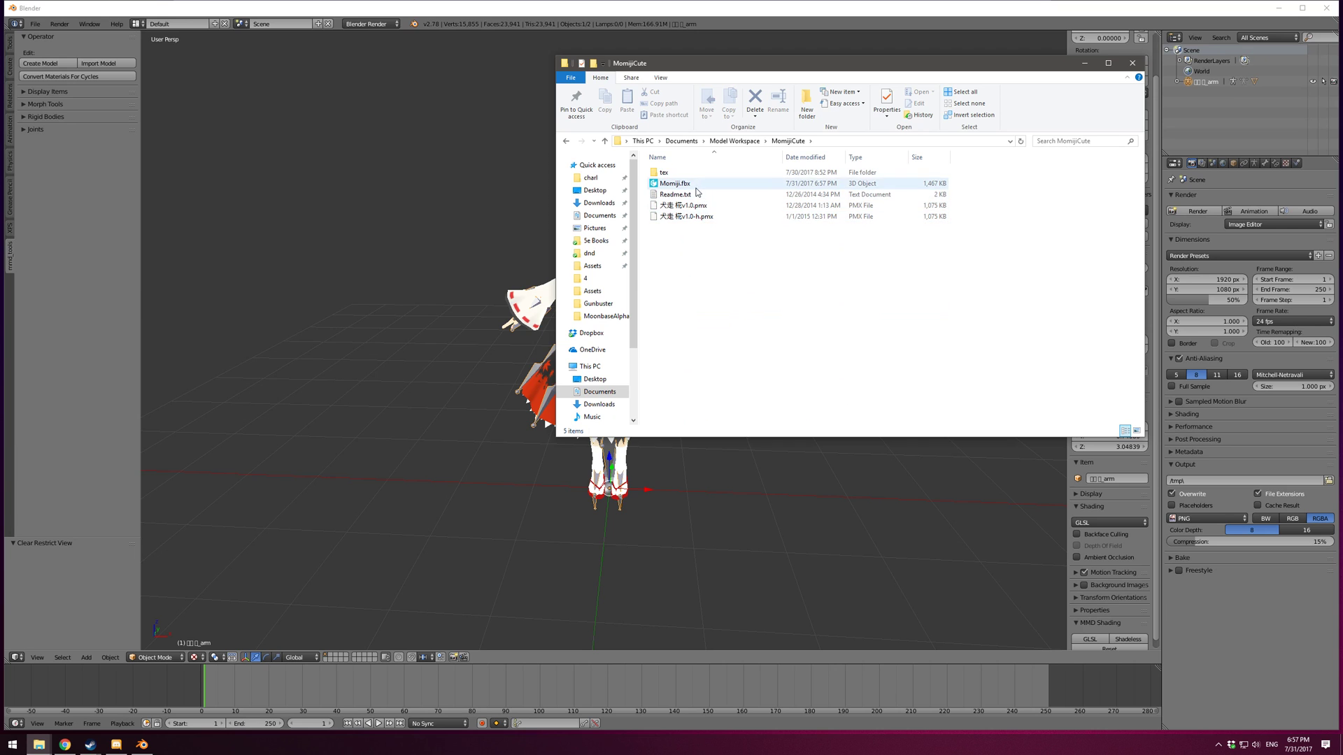
pyautogui.doubleClick(664, 173)
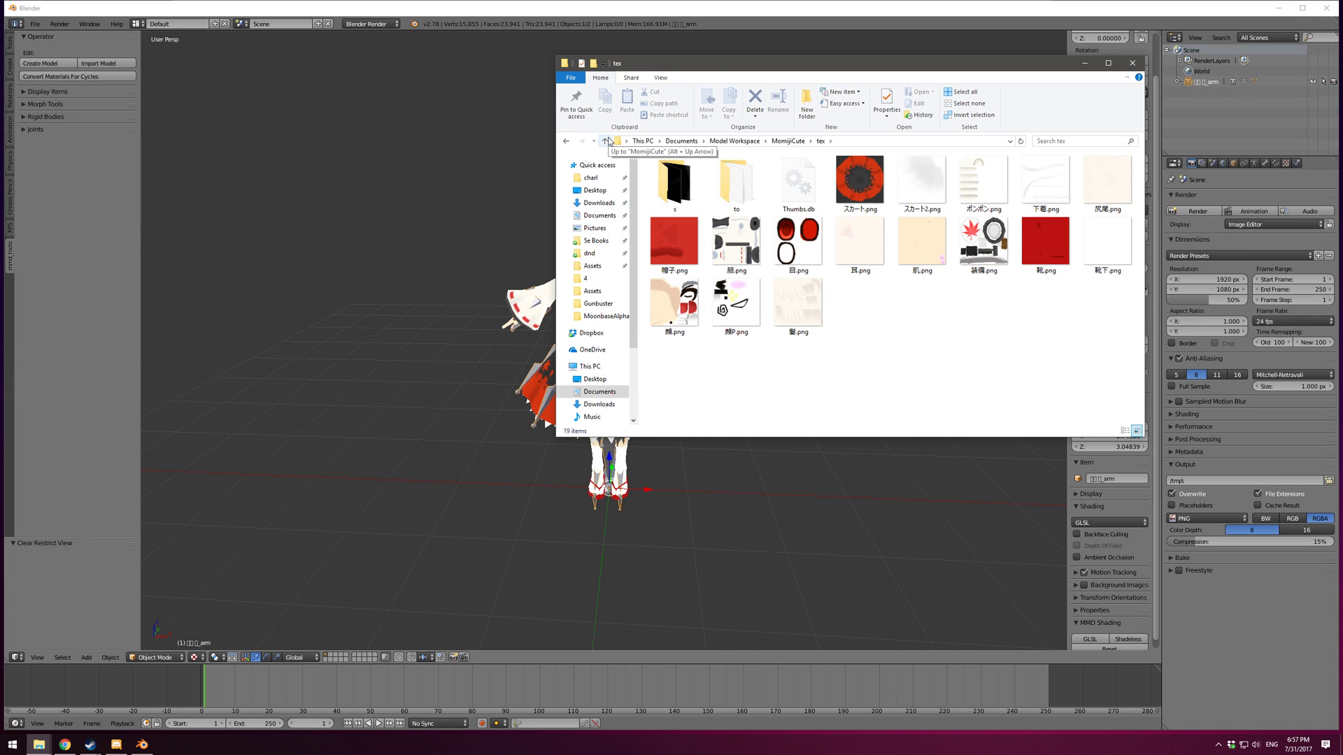
pyautogui.click(605, 141)
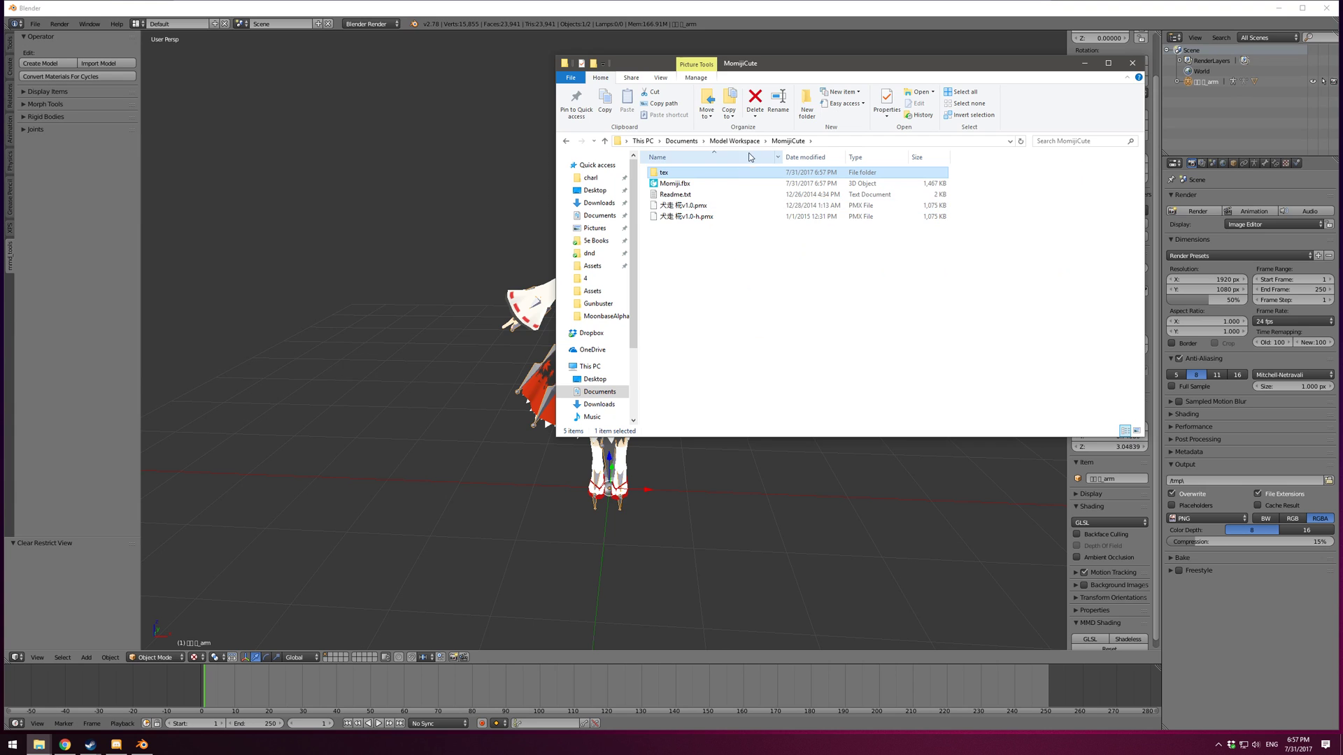
pyautogui.click(592, 291)
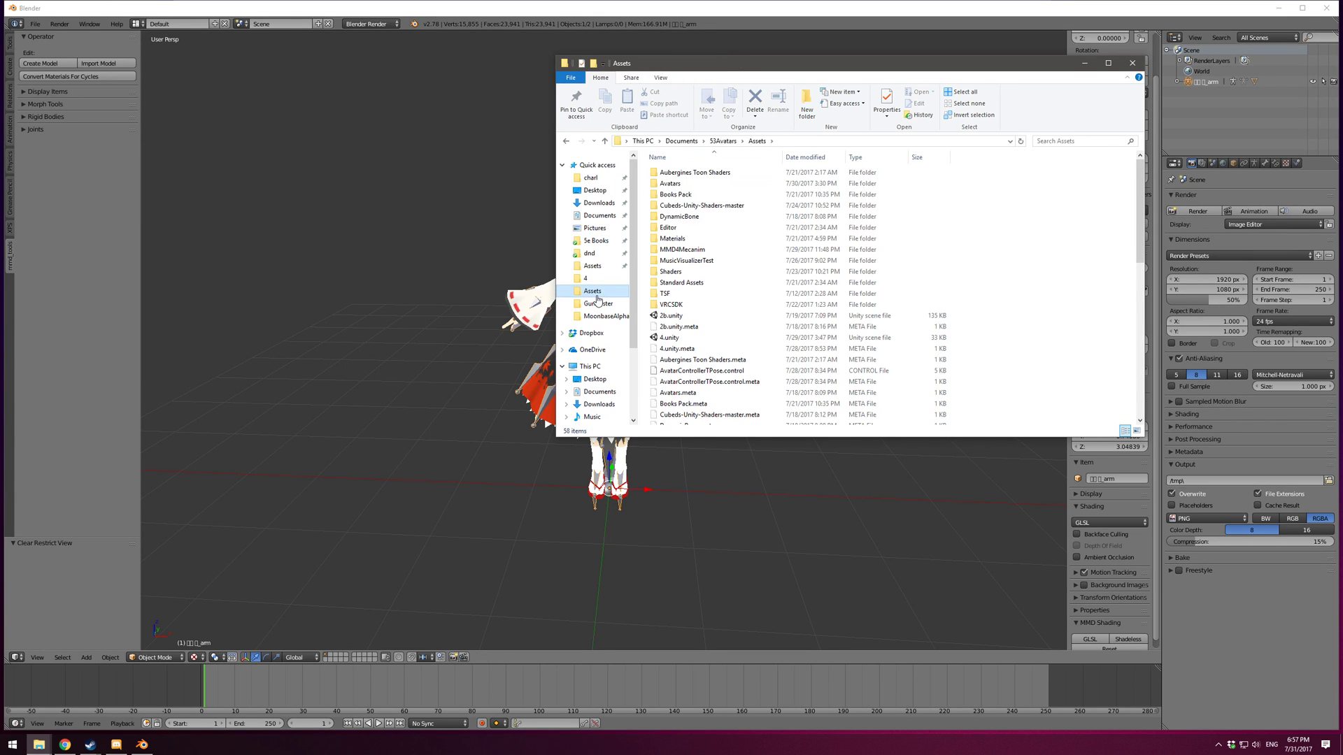
pyautogui.click(693, 184)
pyautogui.doubleClick(692, 185)
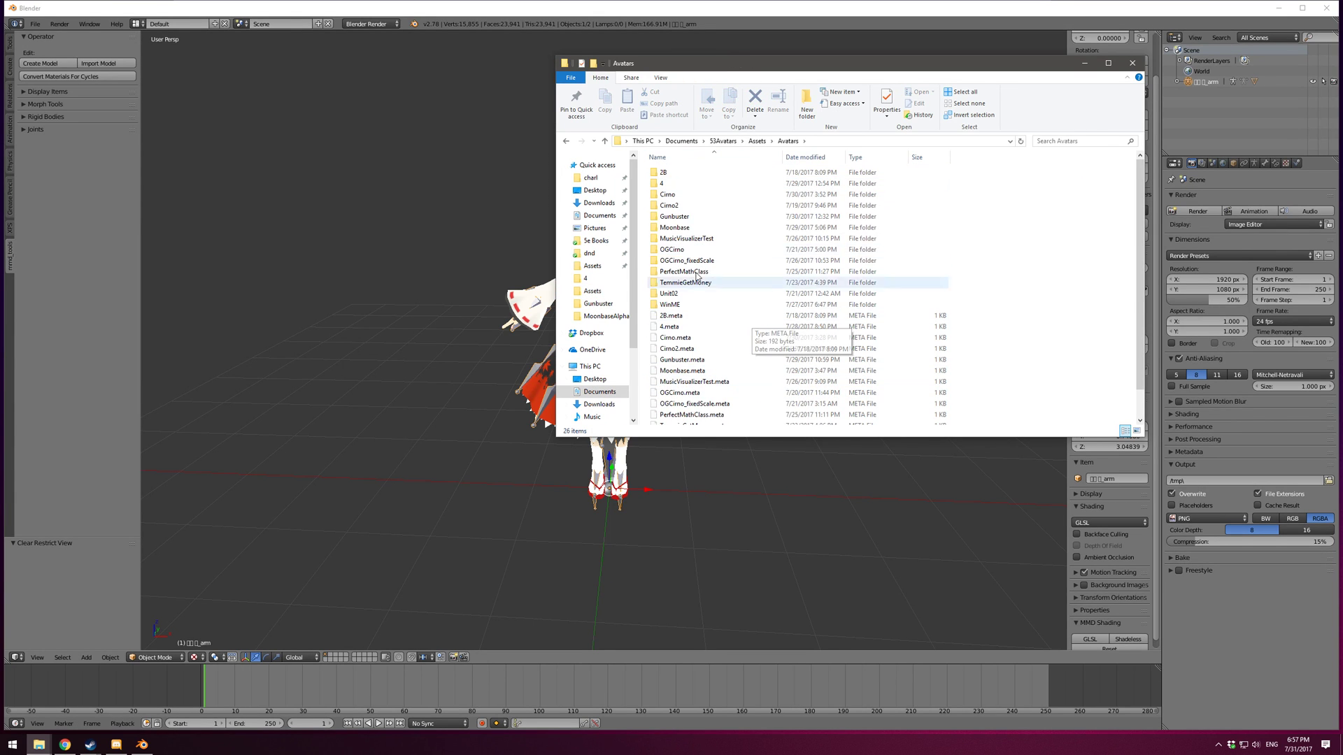
pyautogui.doubleClick(685, 195)
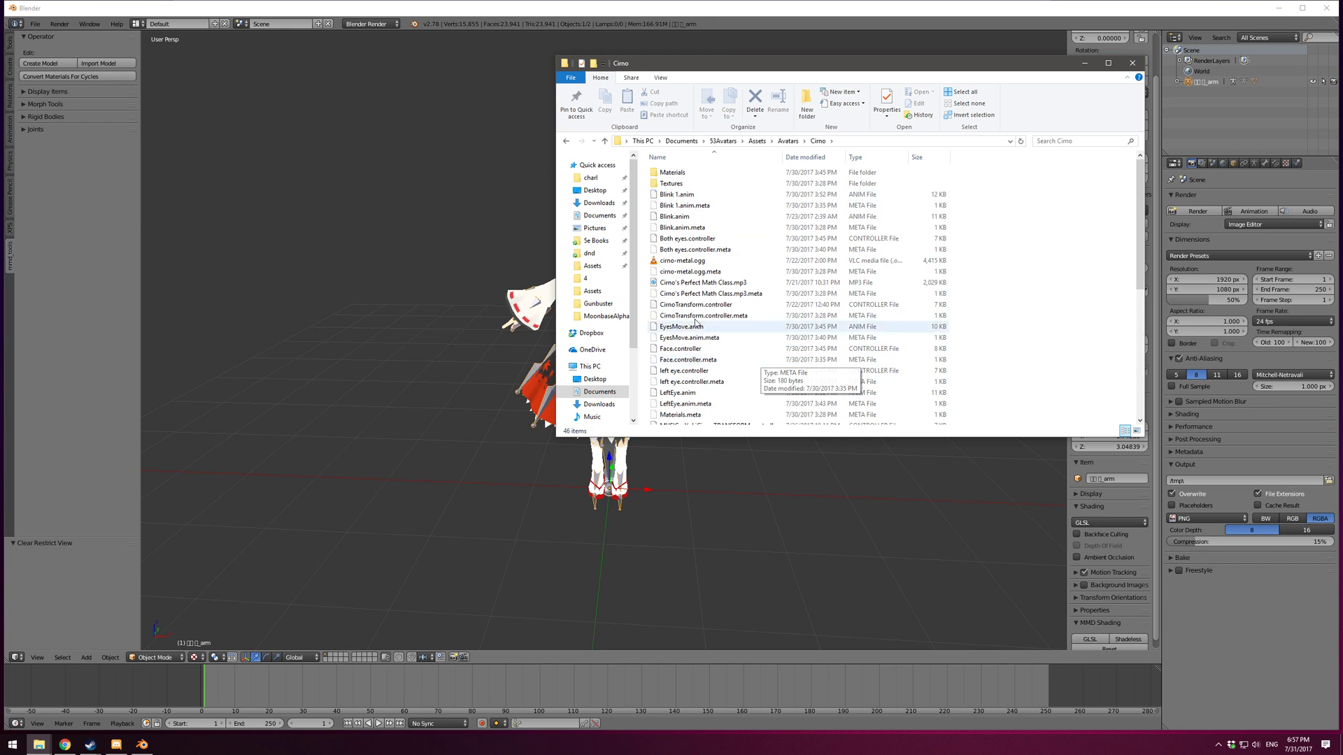
pyautogui.doubleClick(700, 186)
pyautogui.scroll(-3, 692, 308)
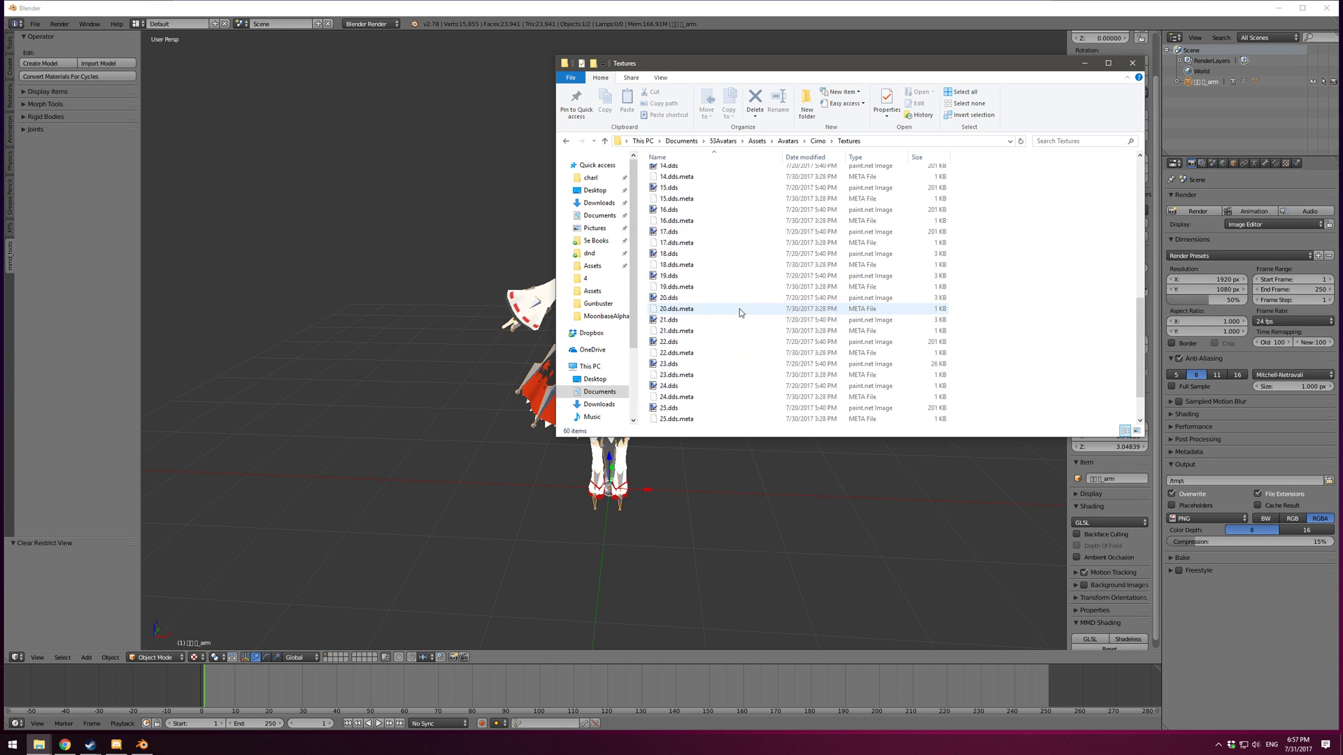
pyautogui.click(604, 140)
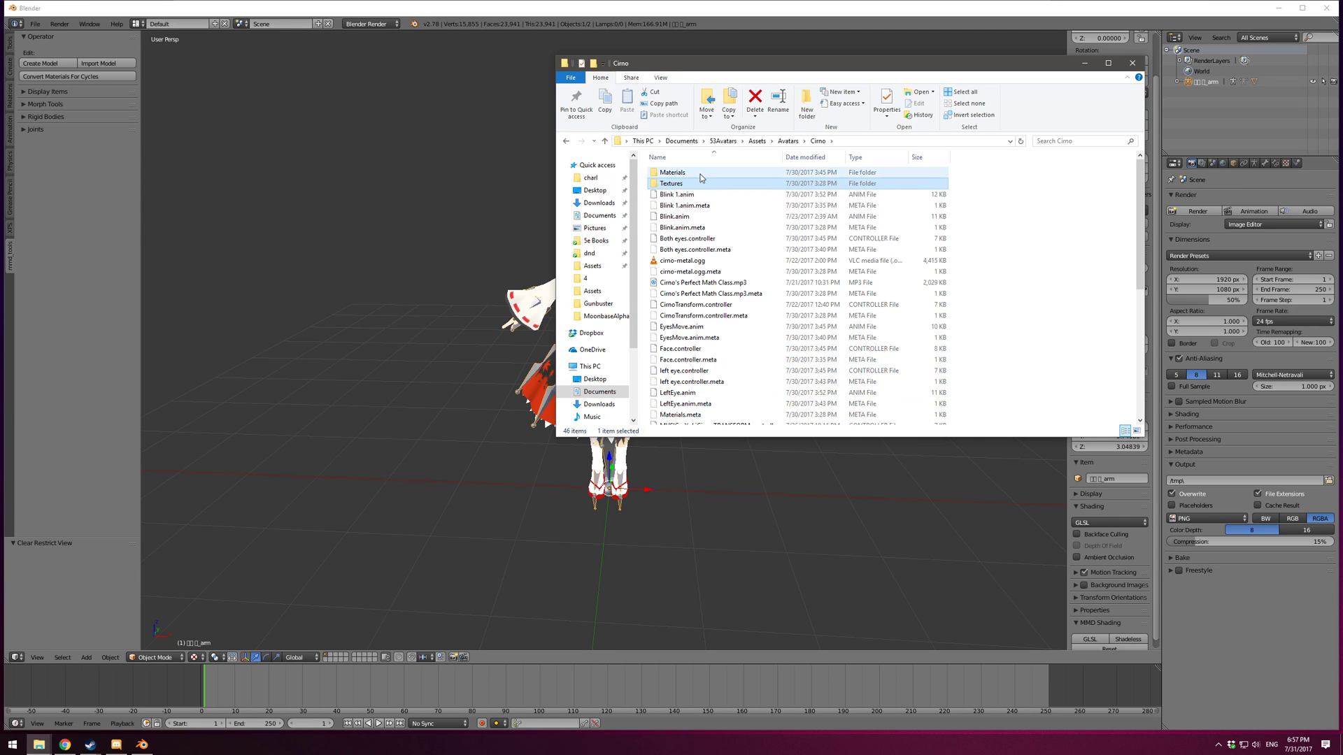
pyautogui.click(567, 141)
pyautogui.click(566, 142)
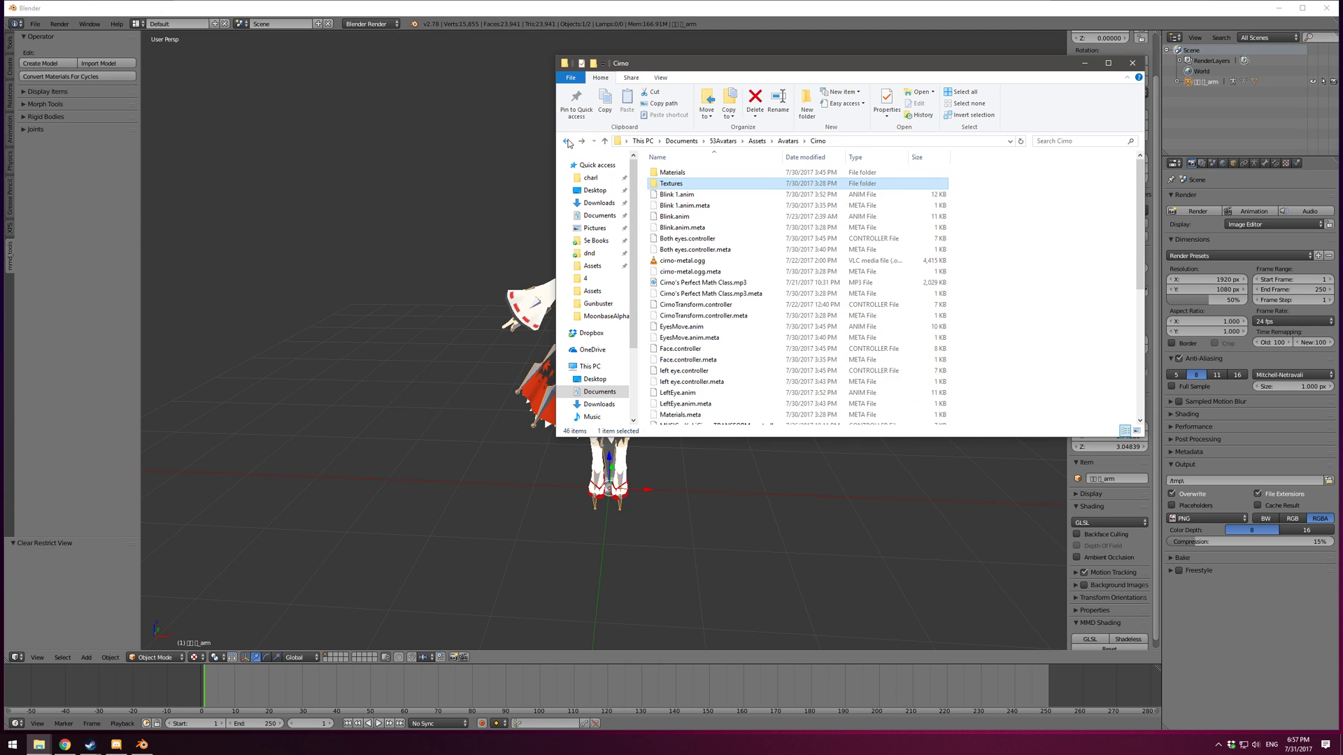
pyautogui.click(567, 141)
pyautogui.click(566, 141)
pyautogui.click(566, 142)
pyautogui.click(567, 141)
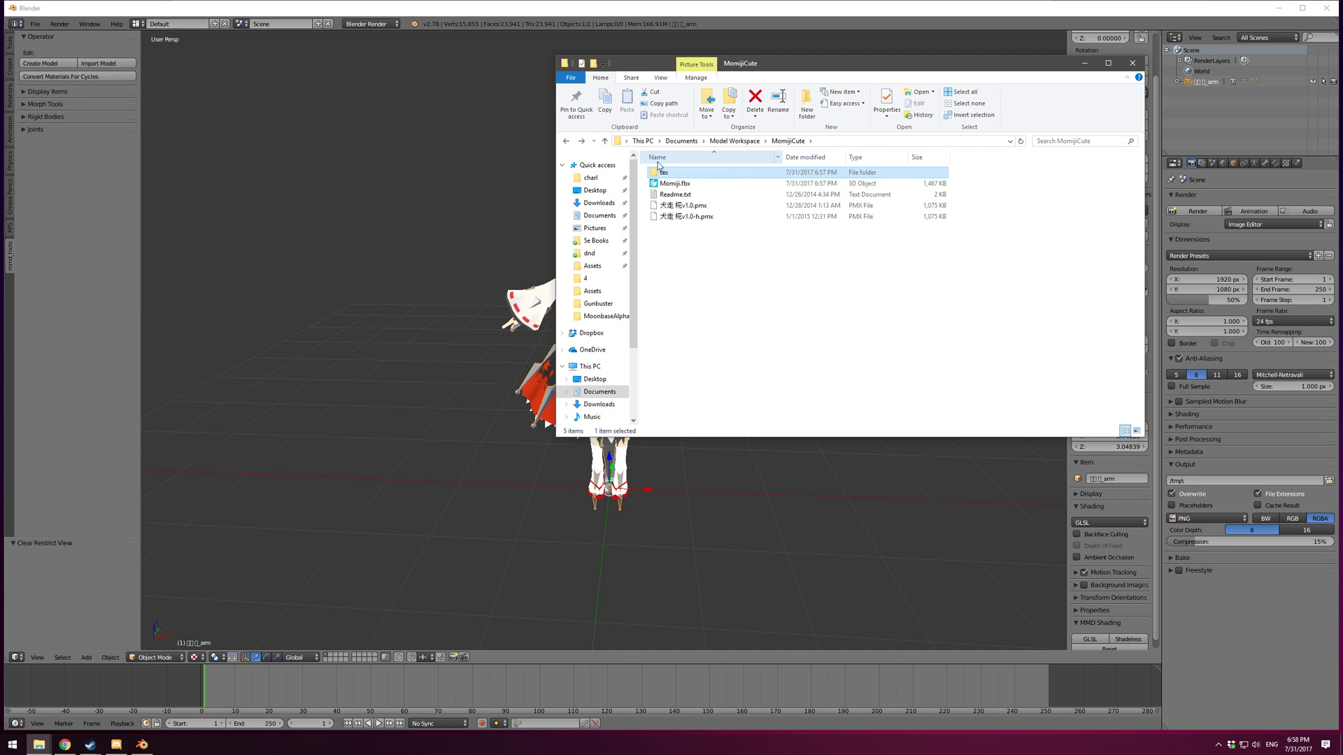
# Inspect the tex folder inside MomijiCute, close File Explorer, and orbit behind the Momiji character.
pyautogui.doubleClick(662, 172)
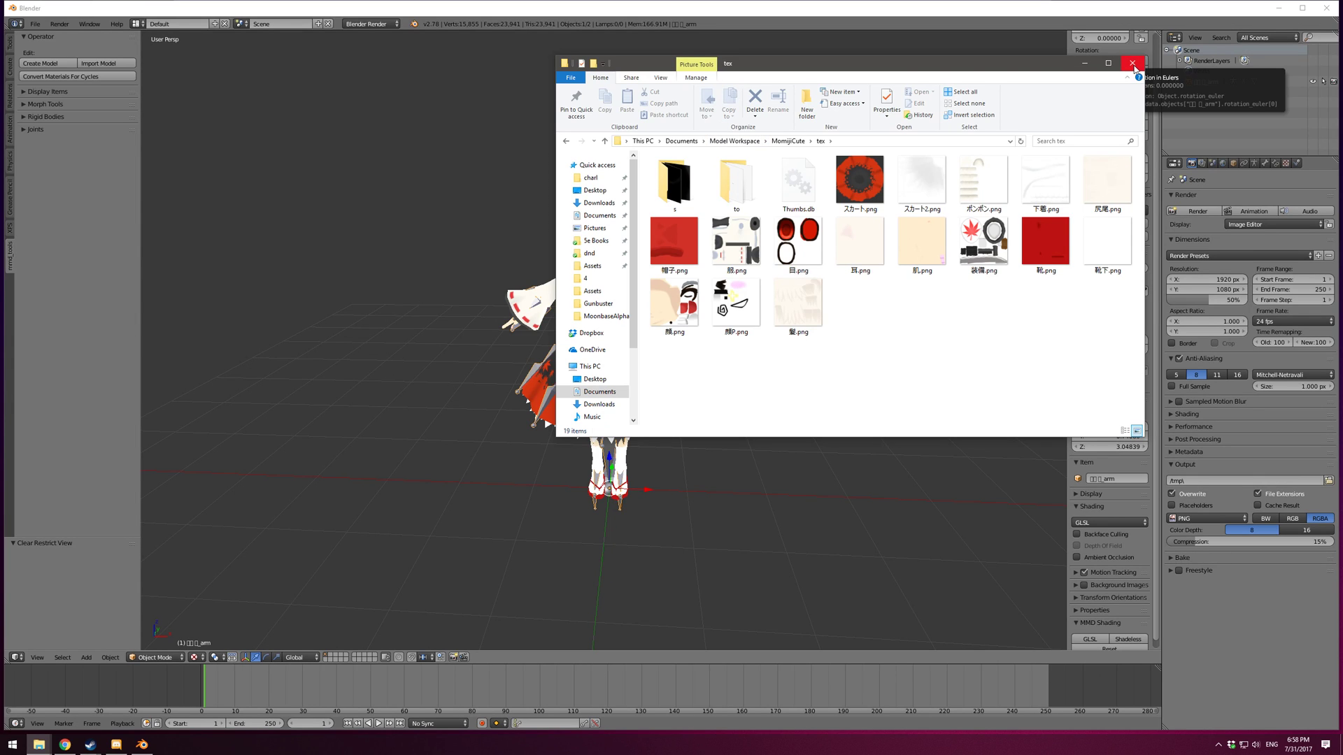
pyautogui.click(605, 141)
pyautogui.click(728, 258)
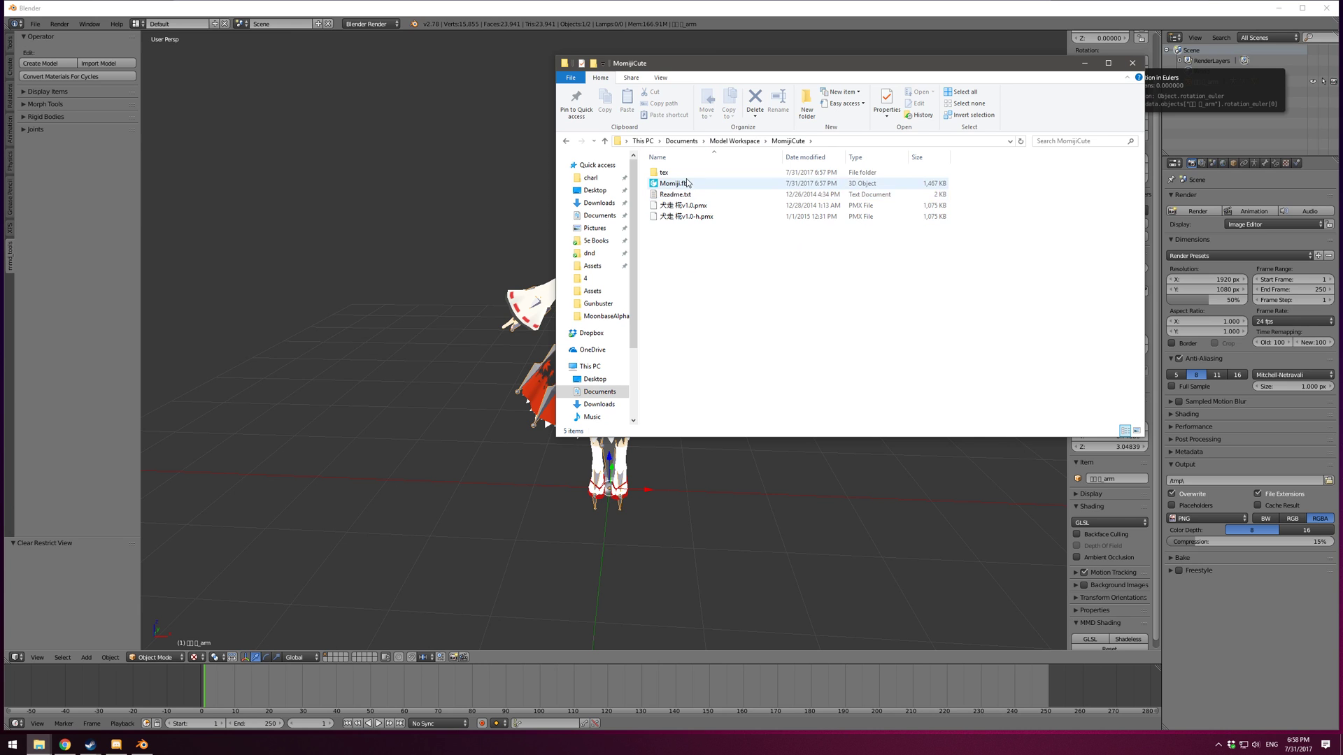
pyautogui.click(1134, 67)
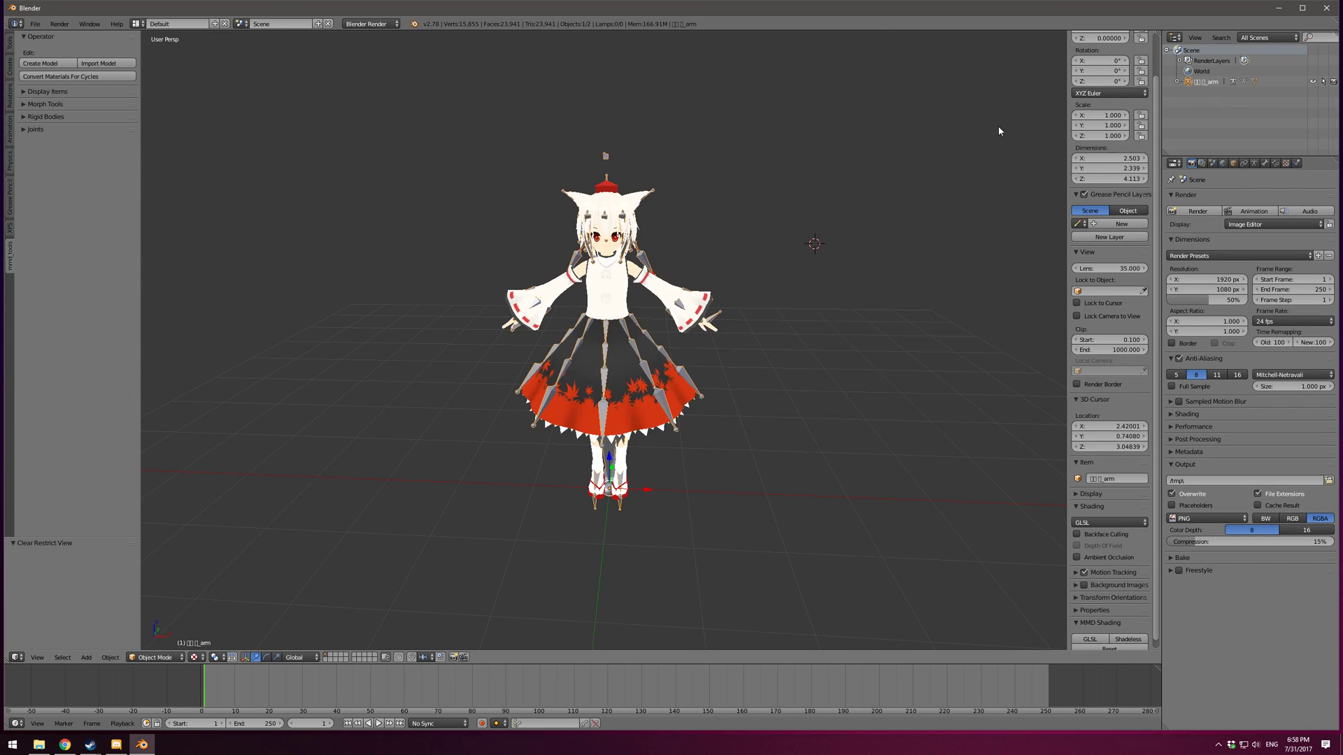
pyautogui.moveTo(998, 128); pyautogui.dragTo(685, 194, button='middle')
pyautogui.click(760, 200)
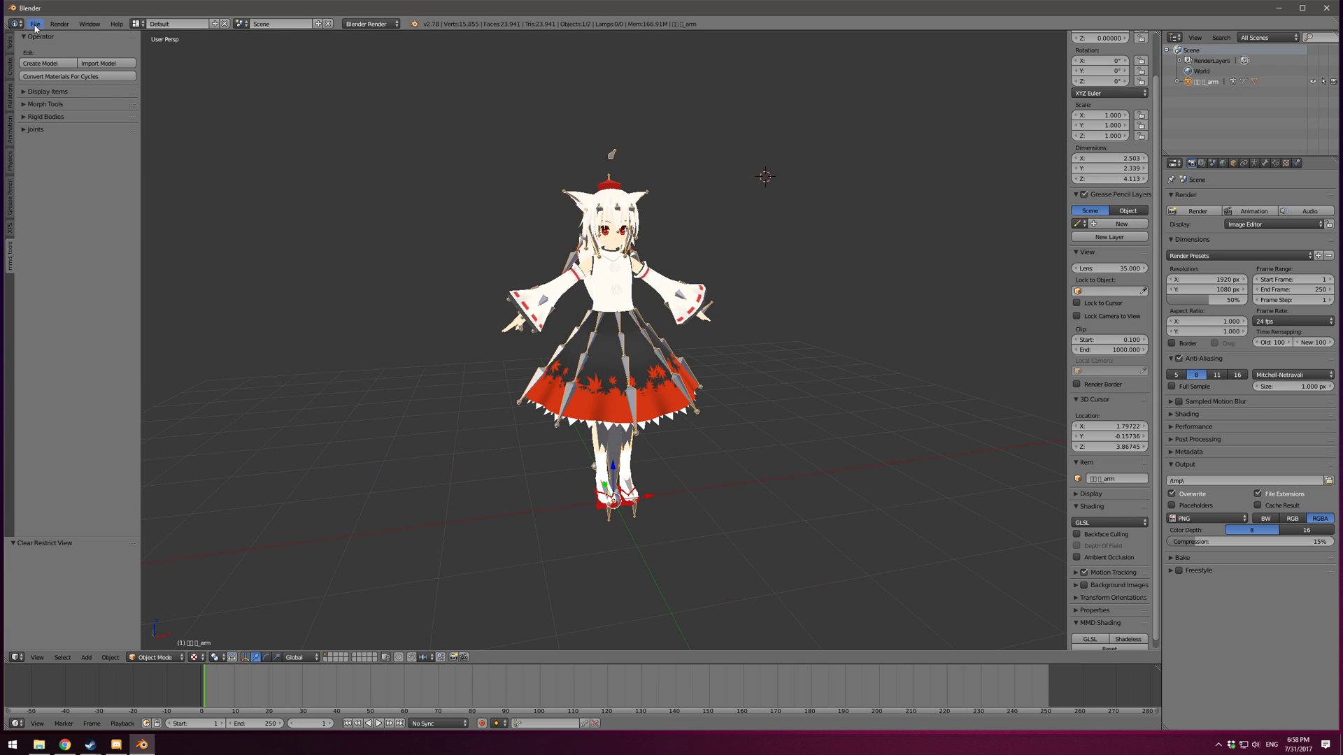